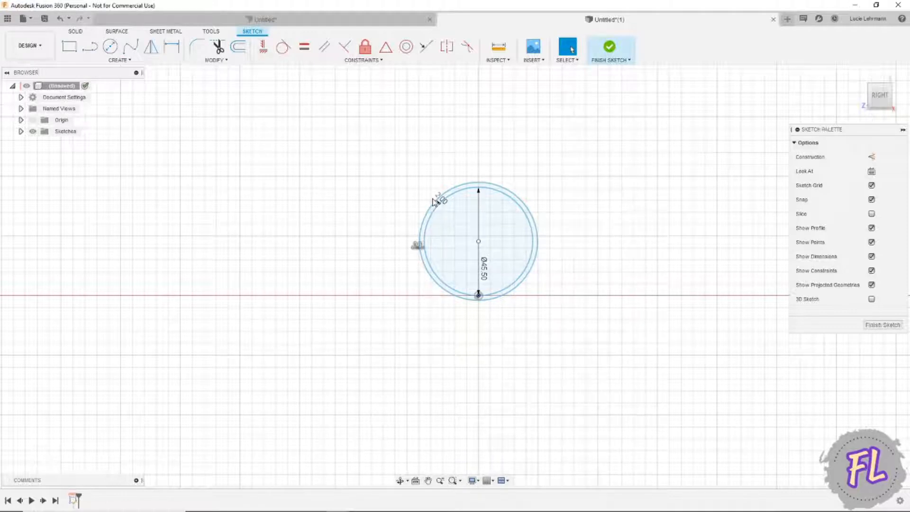
- Finish the circle sketch and extrude the thin ring profile between the two circles into a hollow cylinder as a new body
{"action": "left_click", "coordinate": [612, 49]}
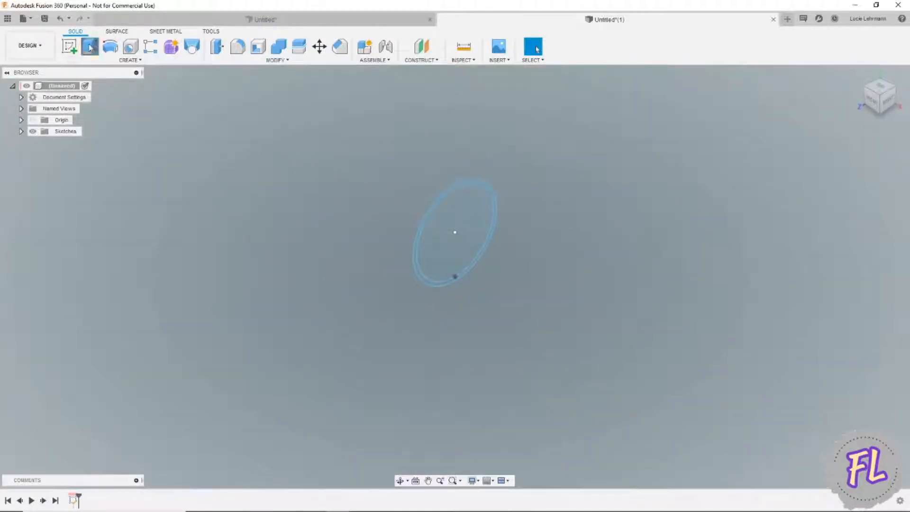
{"action": "left_click", "coordinate": [90, 47]}
{"action": "left_click", "coordinate": [474, 184]}
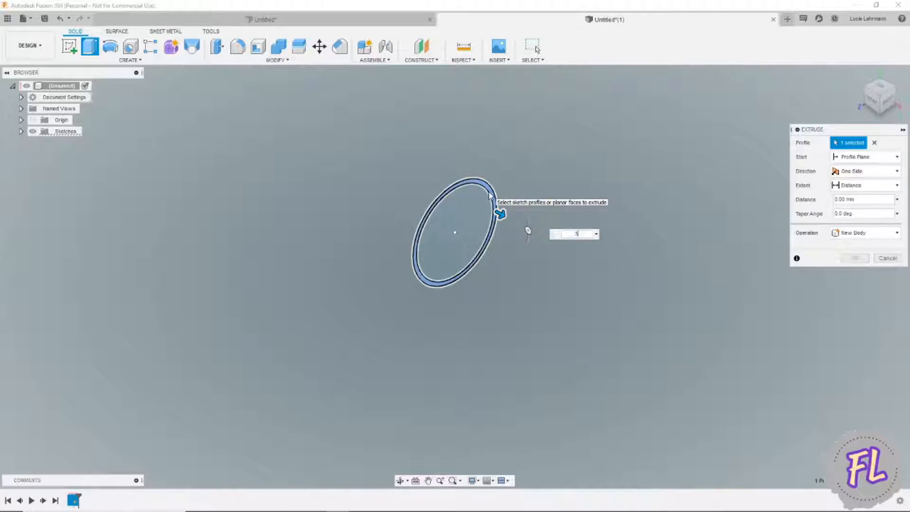
{"action": "key", "text": "Return"}
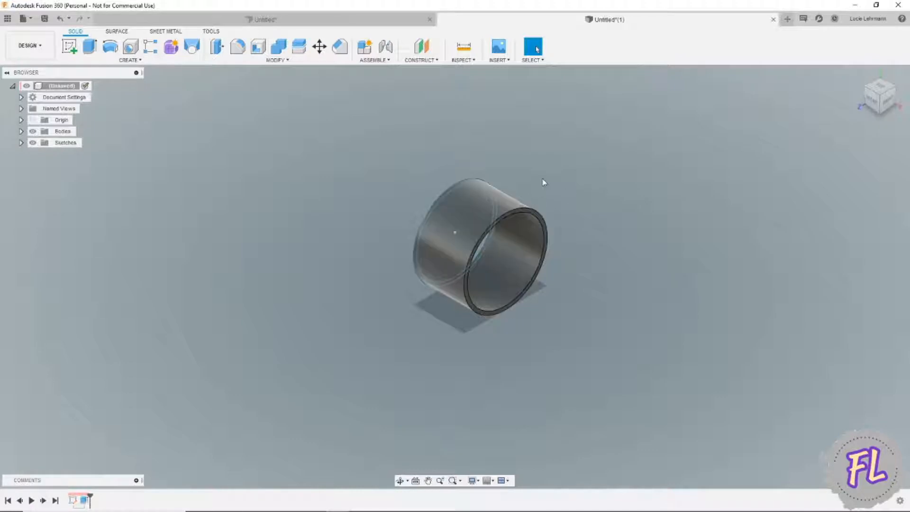
{"action": "middle_click_drag", "start_coordinate": [544, 185], "coordinate": [531, 318], "text": "shift"}
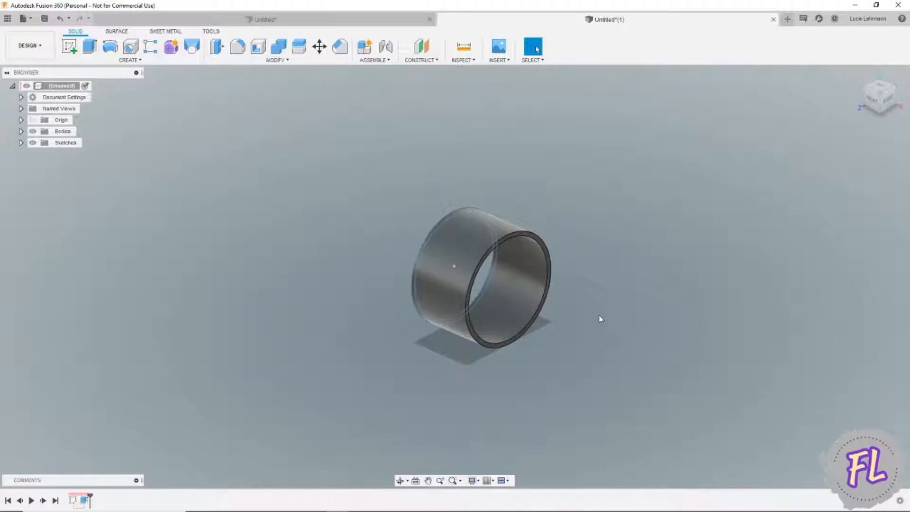
- Switch to Chrome to examine the reference photo of the speaker stand, and return to Fusion 360
{"action": "key", "text": "alt+Tab"}
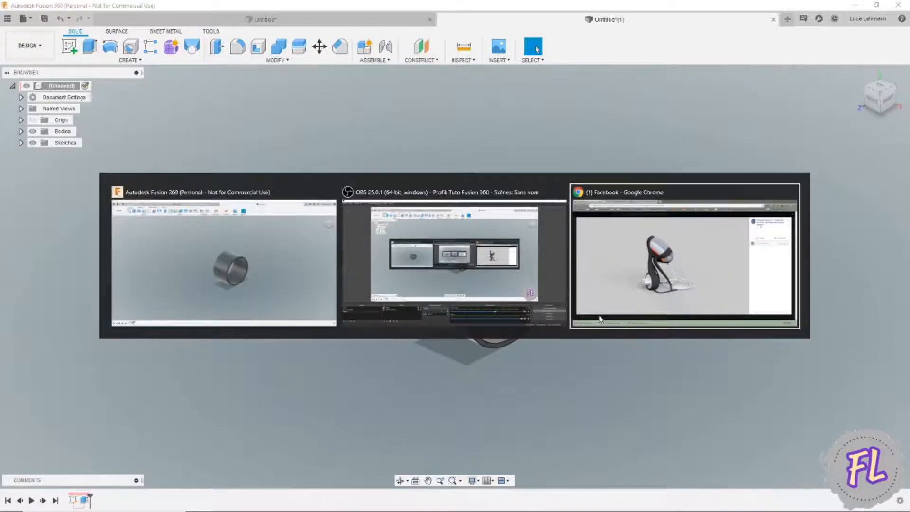
{"action": "key", "text": "alt+Tab"}
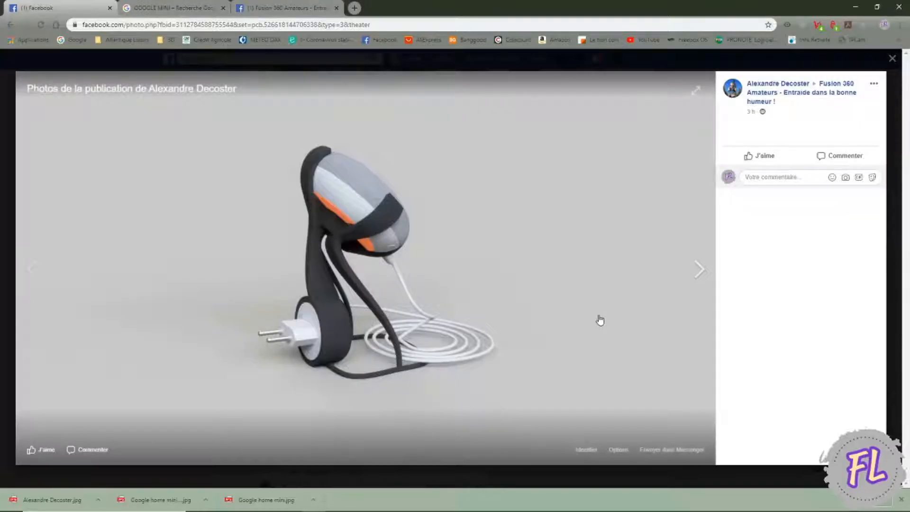
{"action": "key", "text": "alt+Tab"}
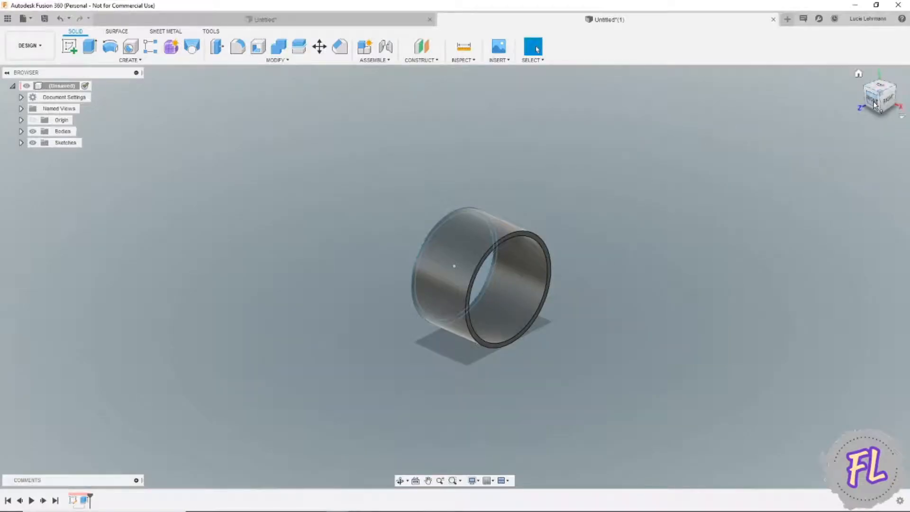
- Start a new sketch on the front origin plane, facing the side profile of the hollow cylinder
{"action": "left_click", "coordinate": [873, 101]}
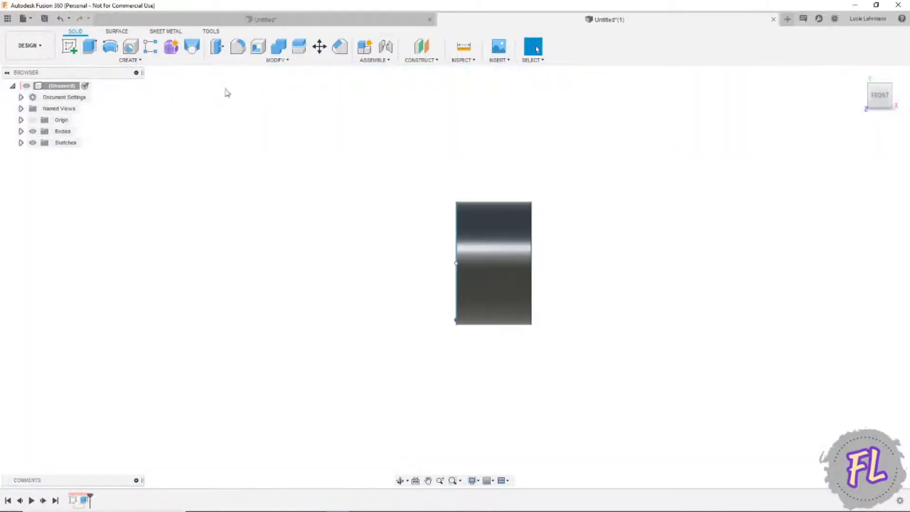
{"action": "left_click", "coordinate": [70, 46]}
{"action": "left_click", "coordinate": [476, 292]}
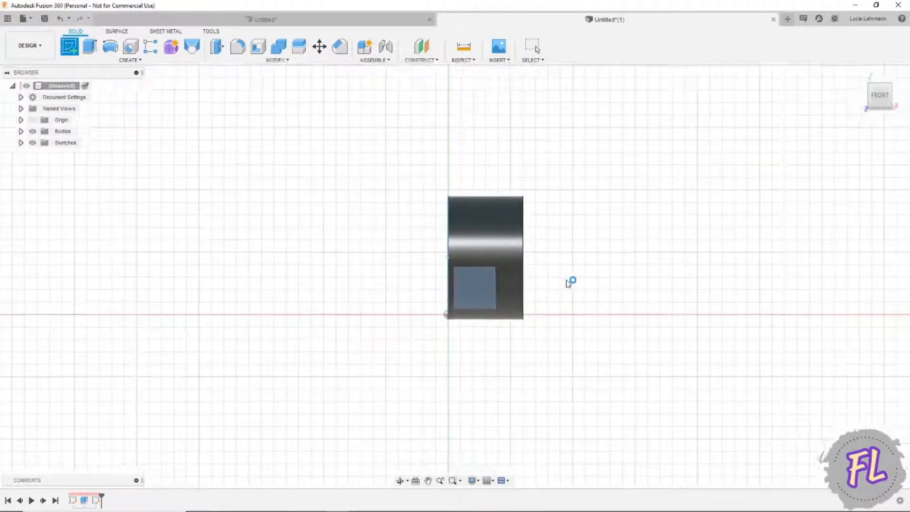
{"action": "middle_click_drag", "start_coordinate": [589, 217], "coordinate": [589, 354]}
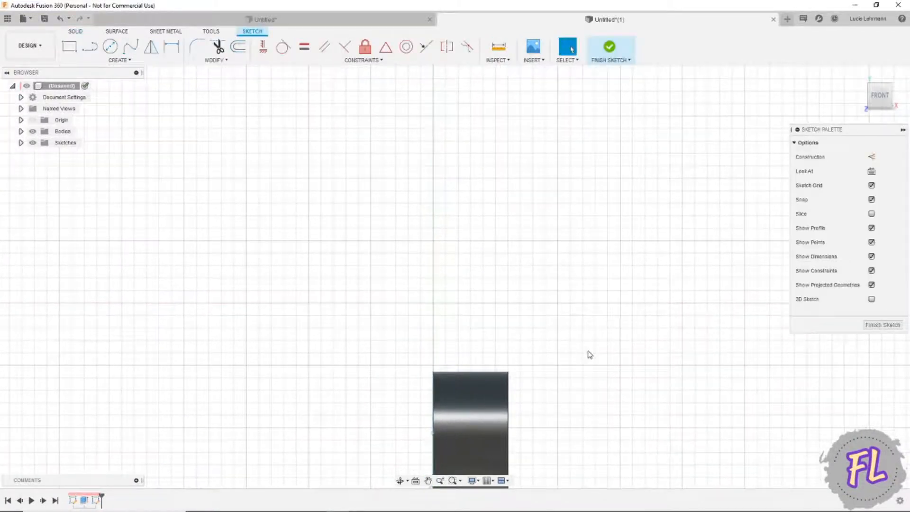
- Draw an S-shaped four-point fit spline rising from the cylinder's upper-left corner and ending above the cylinder, curving to the right
{"action": "left_click", "coordinate": [131, 46]}
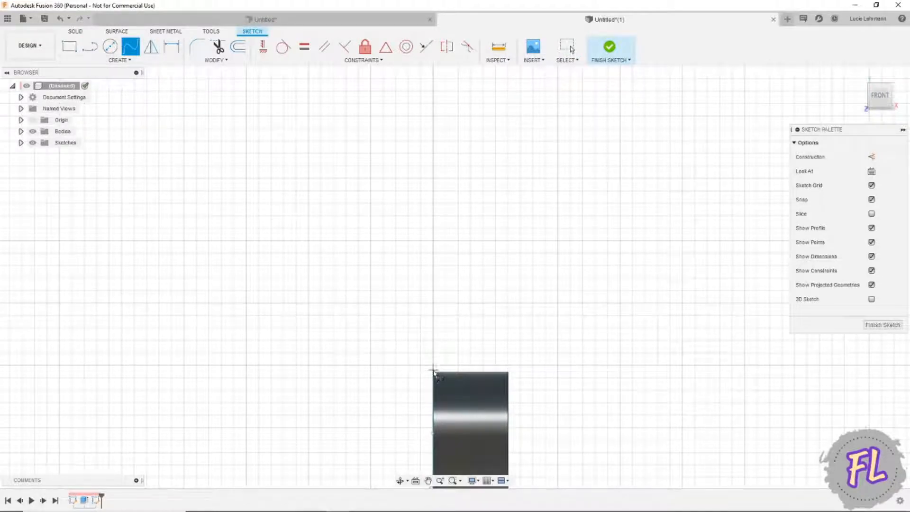
{"action": "scroll", "coordinate": [434, 375], "scroll_direction": "up", "scroll_amount": 5}
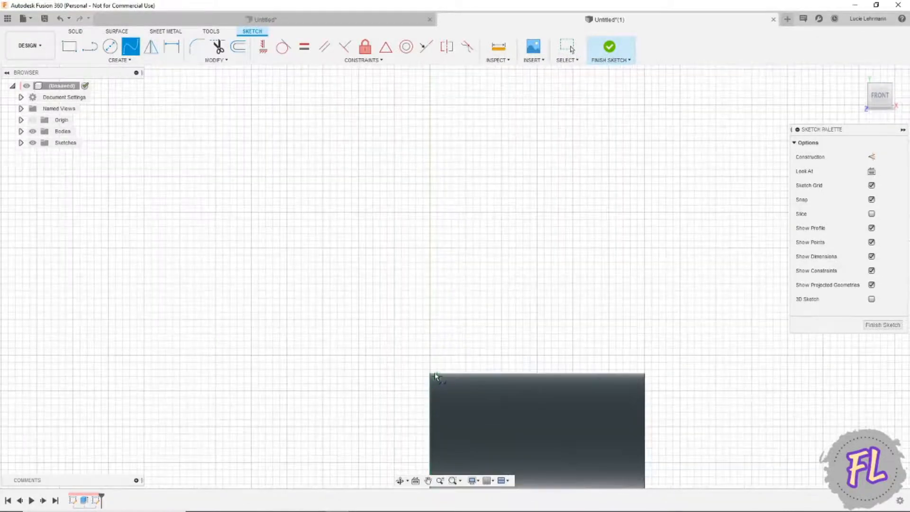
{"action": "scroll", "coordinate": [426, 377], "scroll_direction": "up", "scroll_amount": 2}
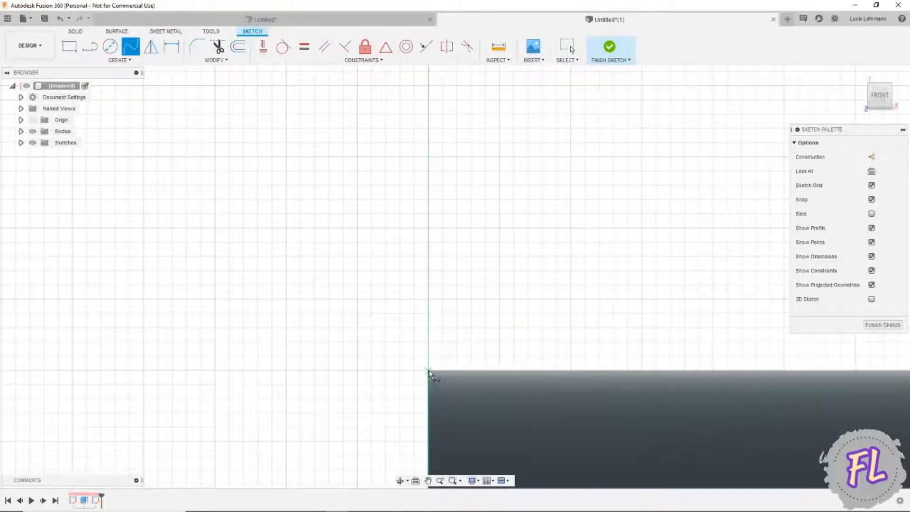
{"action": "left_click", "coordinate": [429, 371]}
{"action": "scroll", "coordinate": [499, 280], "scroll_direction": "down", "scroll_amount": 3}
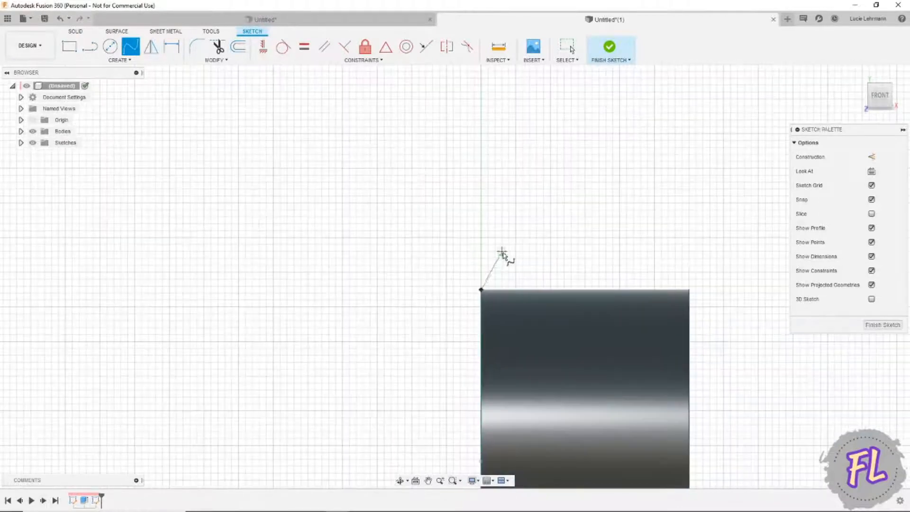
{"action": "scroll", "coordinate": [502, 253], "scroll_direction": "down", "scroll_amount": 3}
{"action": "middle_click_drag", "start_coordinate": [518, 218], "coordinate": [413, 315]}
{"action": "scroll", "coordinate": [421, 251], "scroll_direction": "down", "scroll_amount": 1}
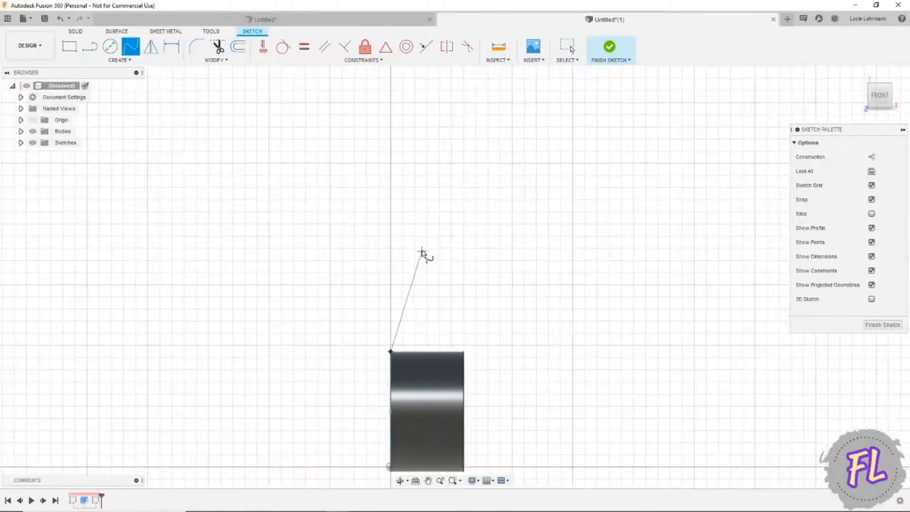
{"action": "scroll", "coordinate": [421, 251], "scroll_direction": "down", "scroll_amount": 1}
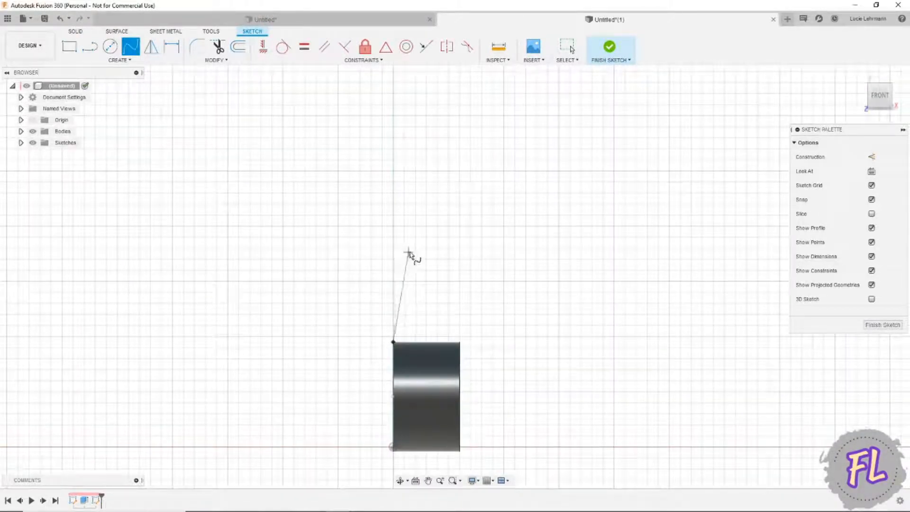
{"action": "left_click", "coordinate": [409, 252]}
{"action": "left_click", "coordinate": [366, 180]}
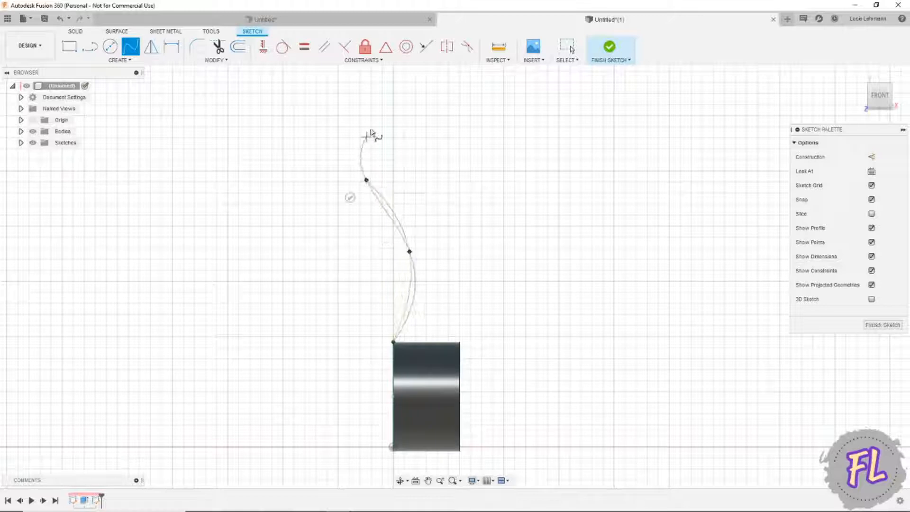
{"action": "left_click", "coordinate": [426, 94]}
{"action": "left_click", "coordinate": [439, 114]}
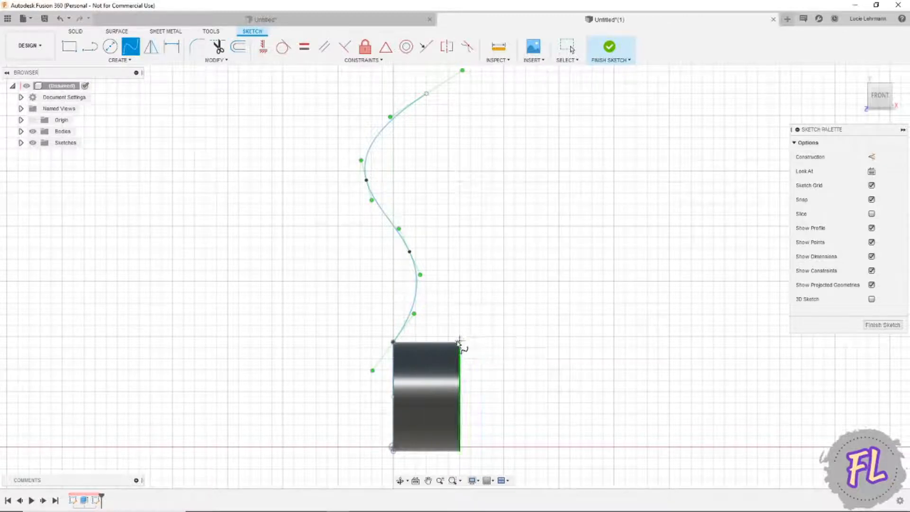
- Draw a second S-shaped four-point spline from the cylinder's upper-right corner, following the first curve and narrowing the arm toward its upper end
{"action": "scroll", "coordinate": [457, 346], "scroll_direction": "up", "scroll_amount": 2}
{"action": "scroll", "coordinate": [458, 346], "scroll_direction": "up", "scroll_amount": 3}
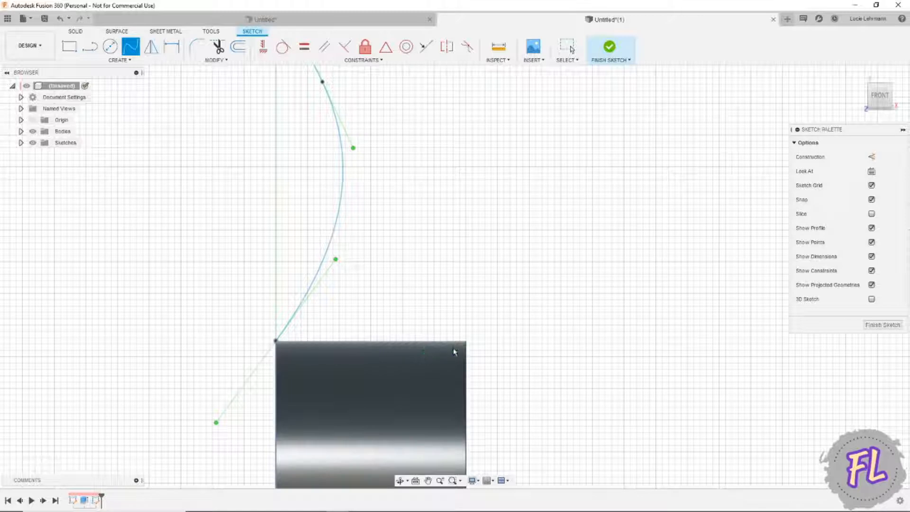
{"action": "left_click", "coordinate": [465, 341]}
{"action": "scroll", "coordinate": [485, 314], "scroll_direction": "down", "scroll_amount": 3}
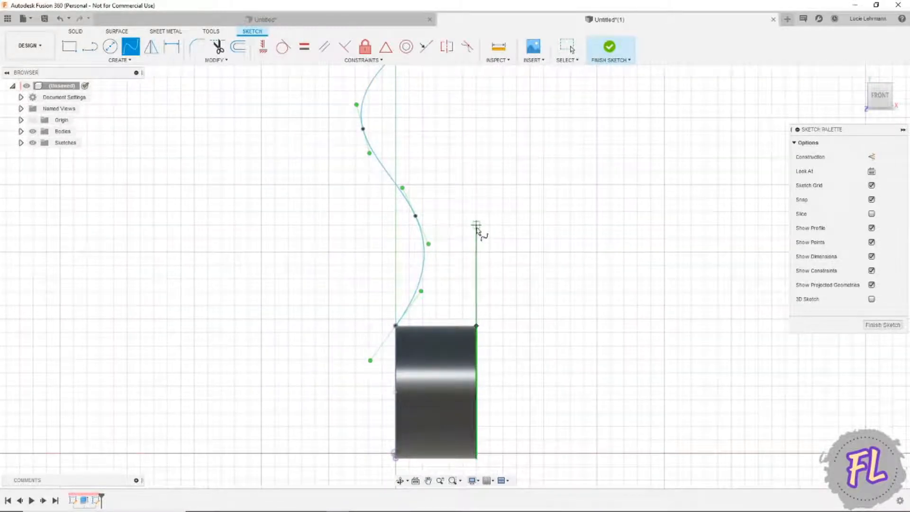
{"action": "left_click", "coordinate": [476, 224]}
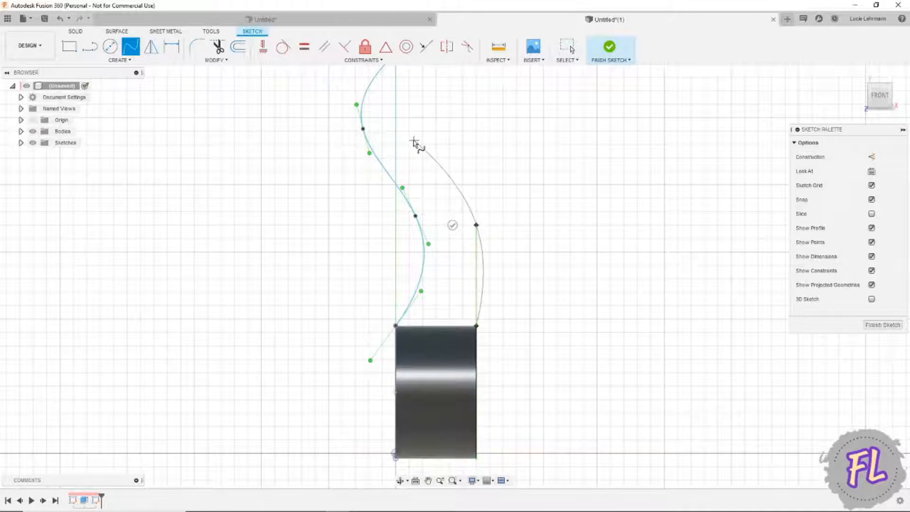
{"action": "middle_click_drag", "start_coordinate": [436, 121], "coordinate": [416, 238]}
{"action": "scroll", "coordinate": [416, 238], "scroll_direction": "down", "scroll_amount": 1}
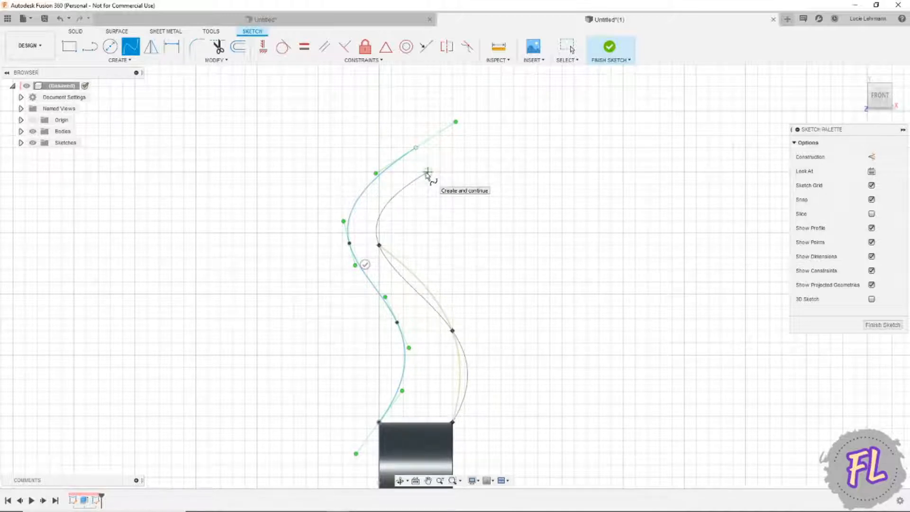
{"action": "double_click", "coordinate": [426, 173]}
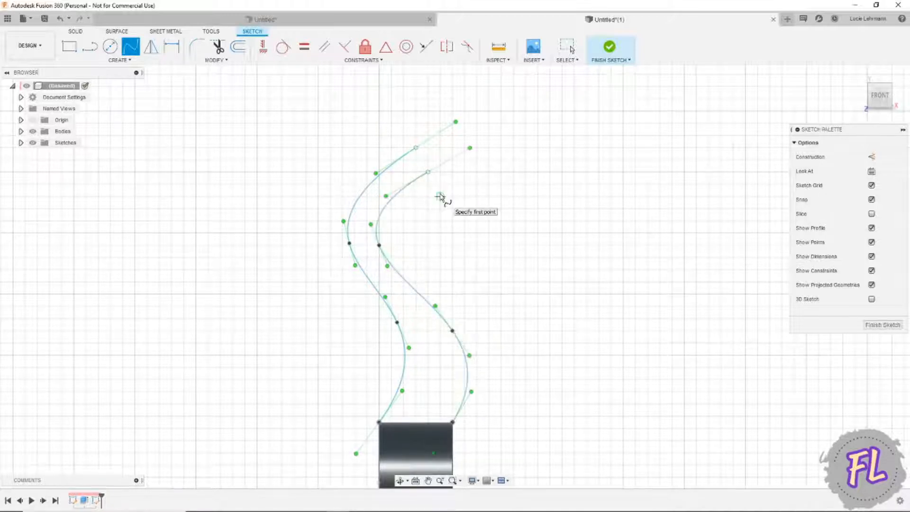
- Draw a line about 32 mm long at 45° sloping down to the right across the upper ends of both splines
{"action": "left_click", "coordinate": [90, 46]}
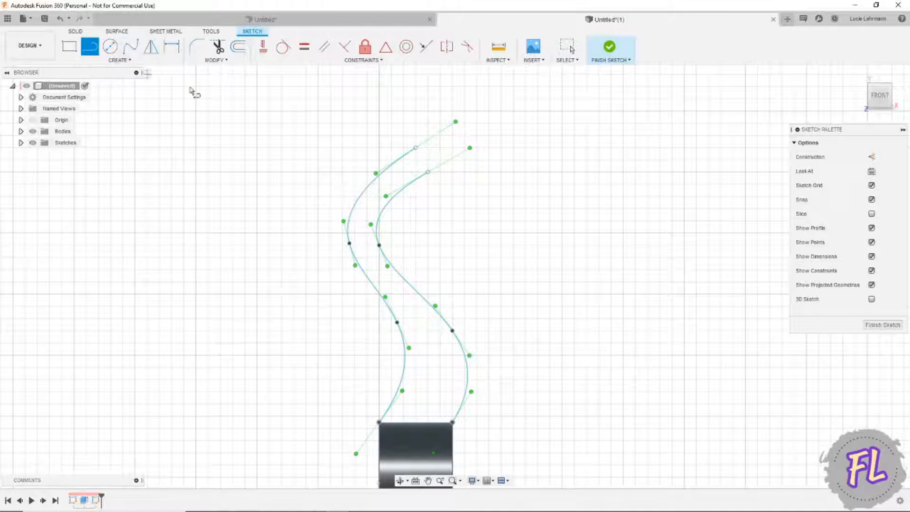
{"action": "left_click", "coordinate": [391, 136]}
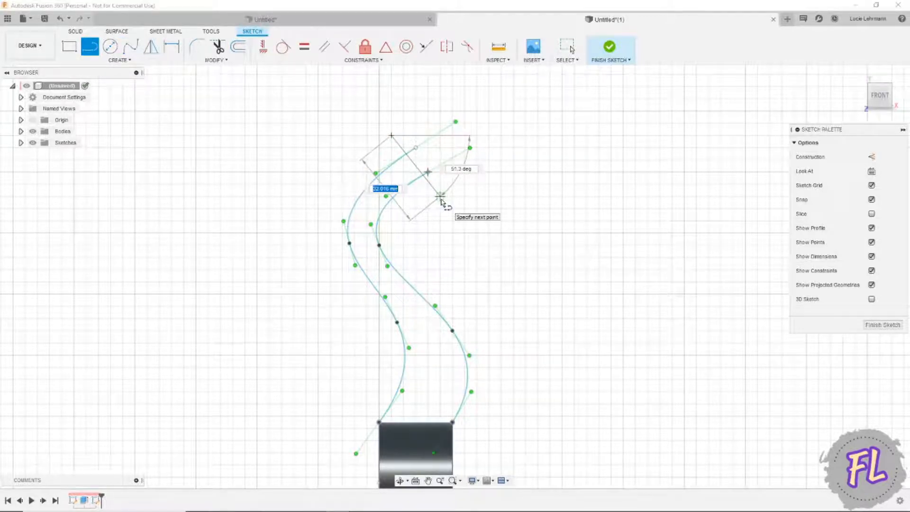
{"action": "key", "text": "Tab"}
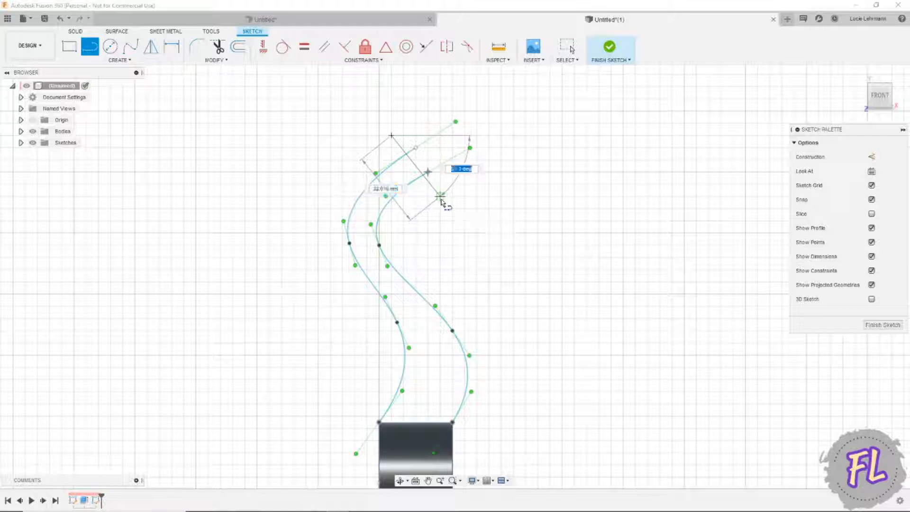
{"action": "type", "text": "45"}
{"action": "key", "text": "Tab"}
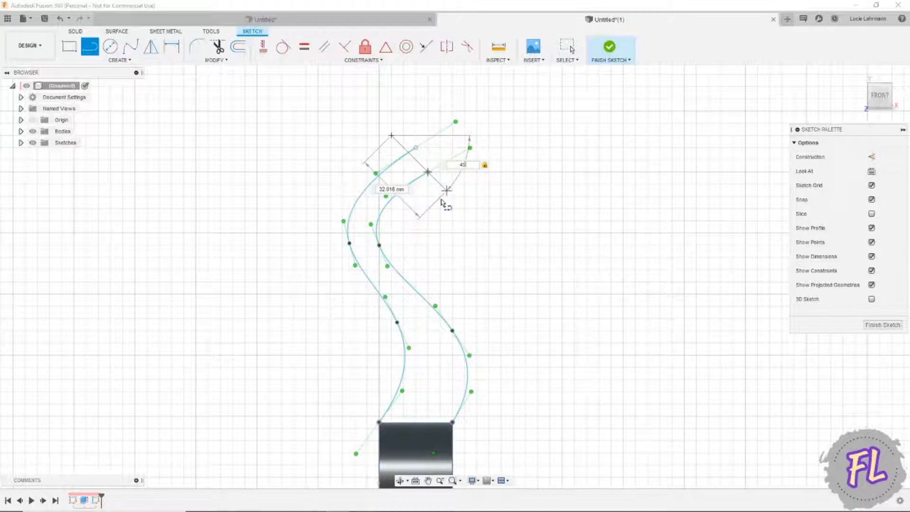
{"action": "key", "text": "Return"}
{"action": "key", "text": "Escape"}
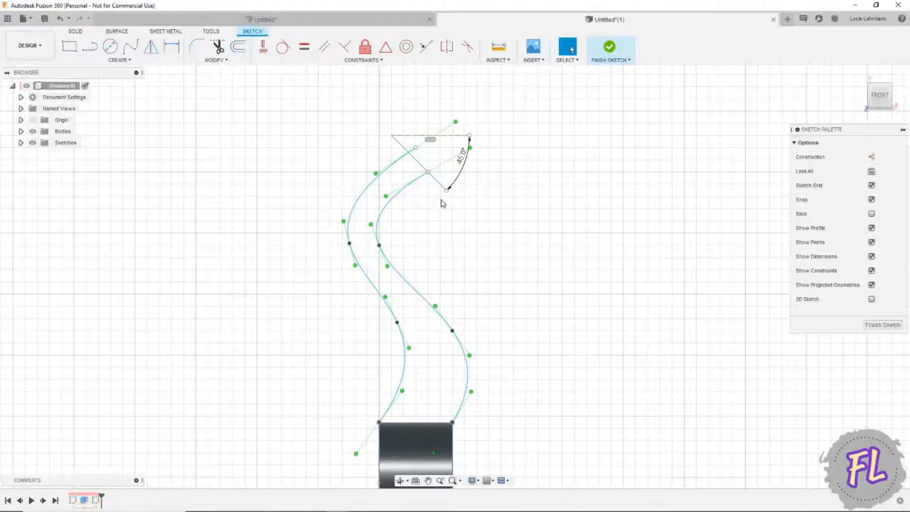
- Trim the first spline's end beyond the 45° line and the line's overhang outside the first spline
{"action": "key", "text": "t"}
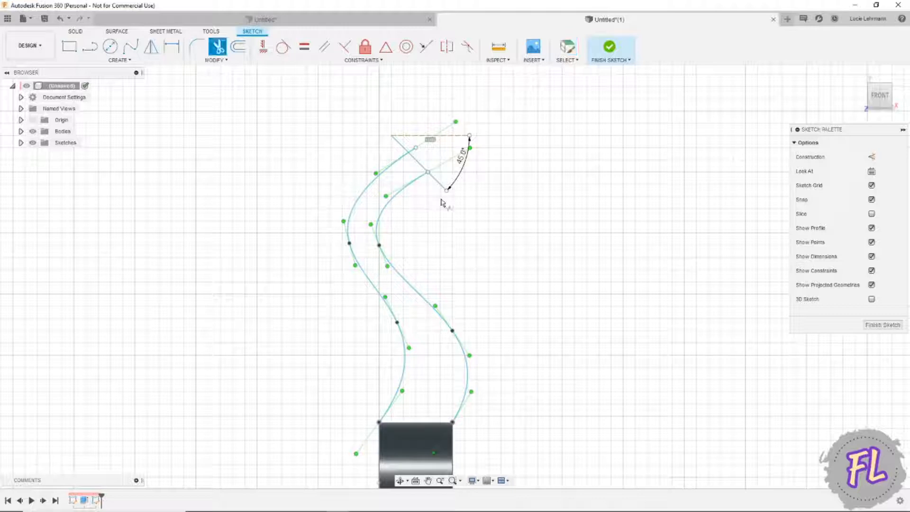
{"action": "left_click", "coordinate": [413, 150]}
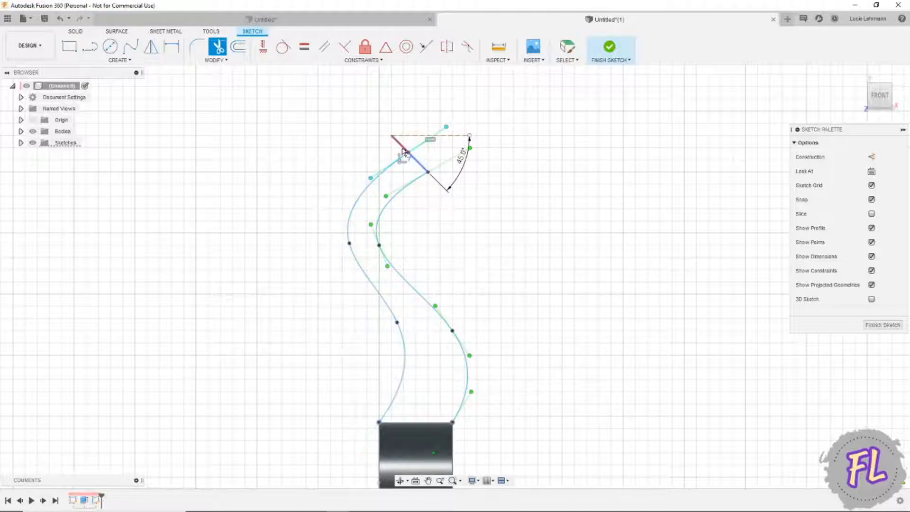
{"action": "left_click", "coordinate": [403, 151]}
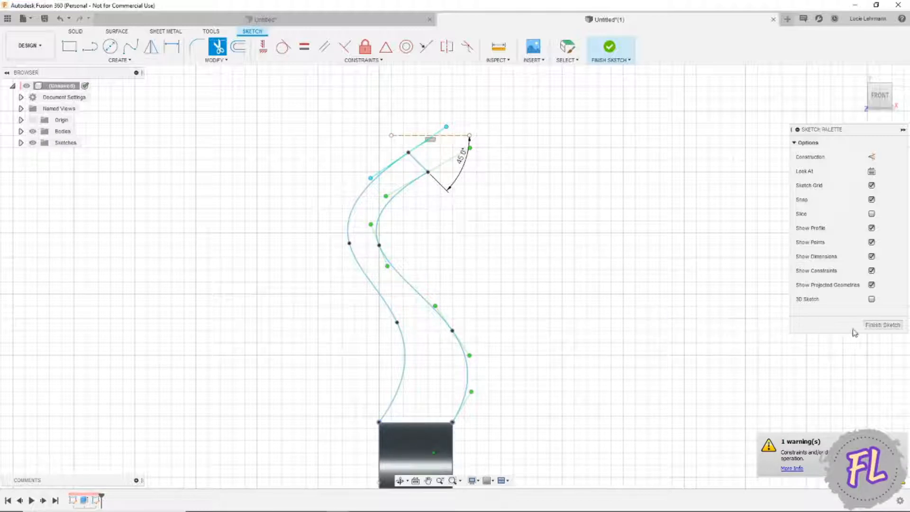
{"action": "left_click", "coordinate": [876, 326]}
{"action": "key", "text": "e"}
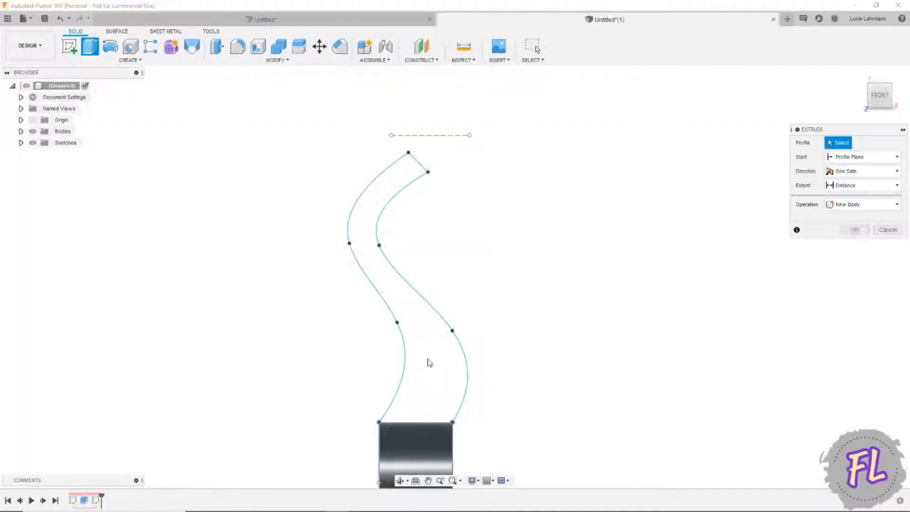
{"action": "left_click", "coordinate": [888, 231]}
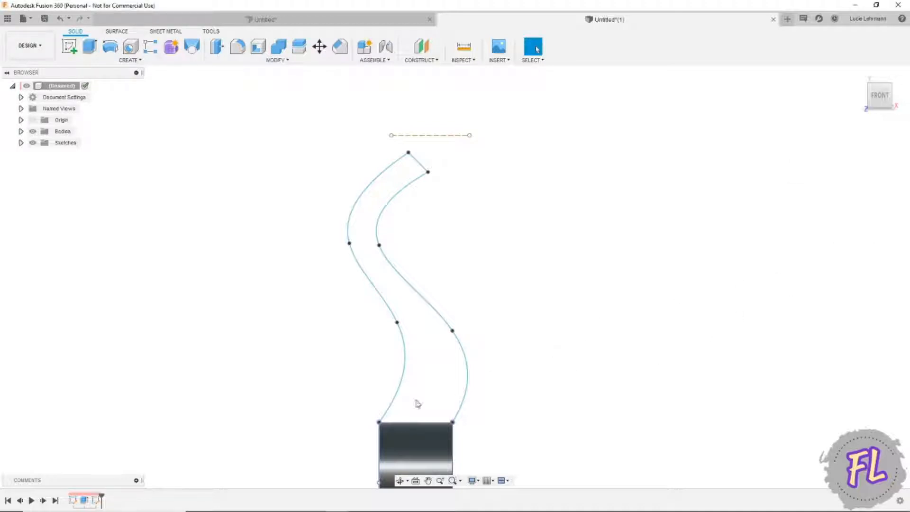
- Reopen the arm sketch and close the S-shaped profile with a line between the splines' lower ends along the cylinder's upper edge
{"action": "right_click", "coordinate": [95, 500]}
{"action": "left_click", "coordinate": [119, 405]}
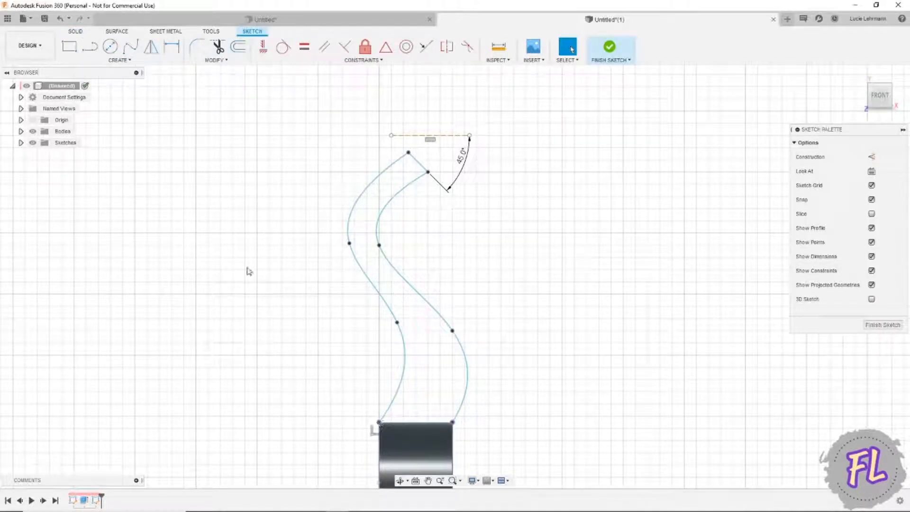
{"action": "left_click", "coordinate": [89, 46]}
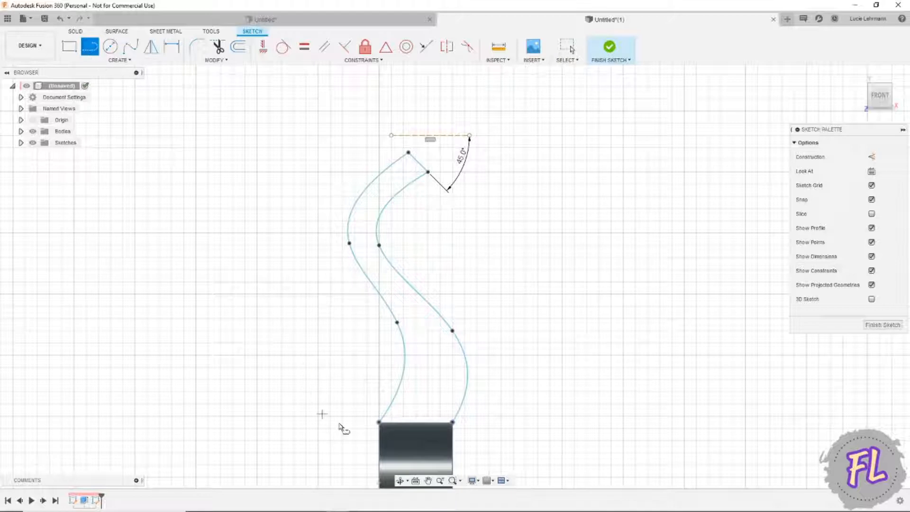
{"action": "left_click", "coordinate": [378, 421]}
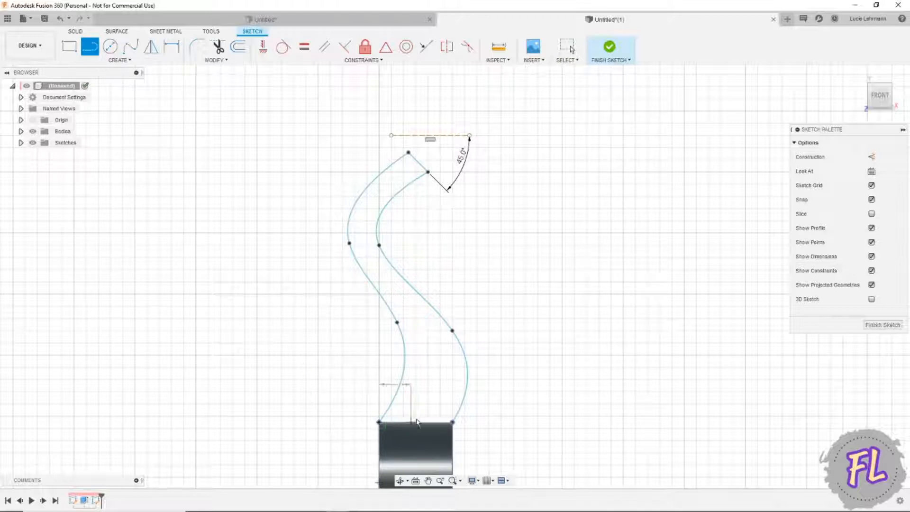
{"action": "left_click", "coordinate": [453, 422]}
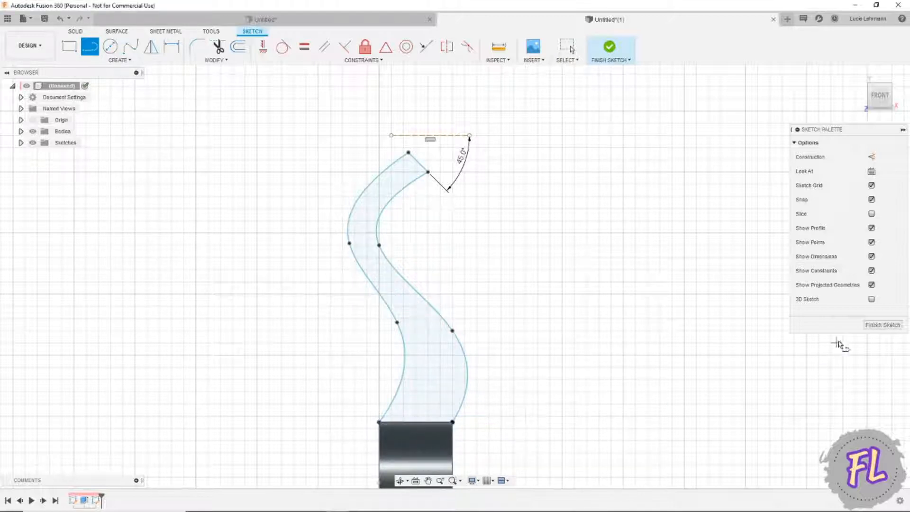
{"action": "left_click", "coordinate": [880, 326]}
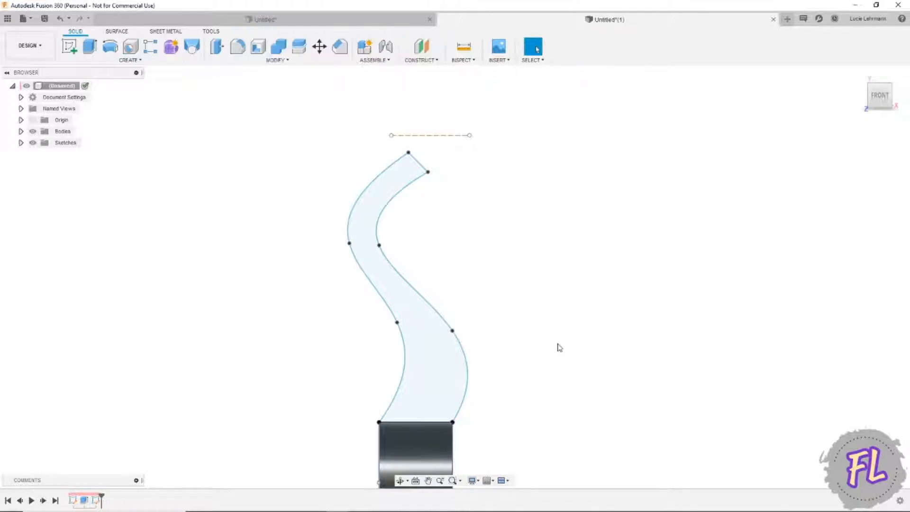
- Extrude the closed S-shaped profile symmetrically as a new body, with a whole-length distance of 3 mm
{"action": "key", "text": "e"}
{"action": "left_click", "coordinate": [436, 345]}
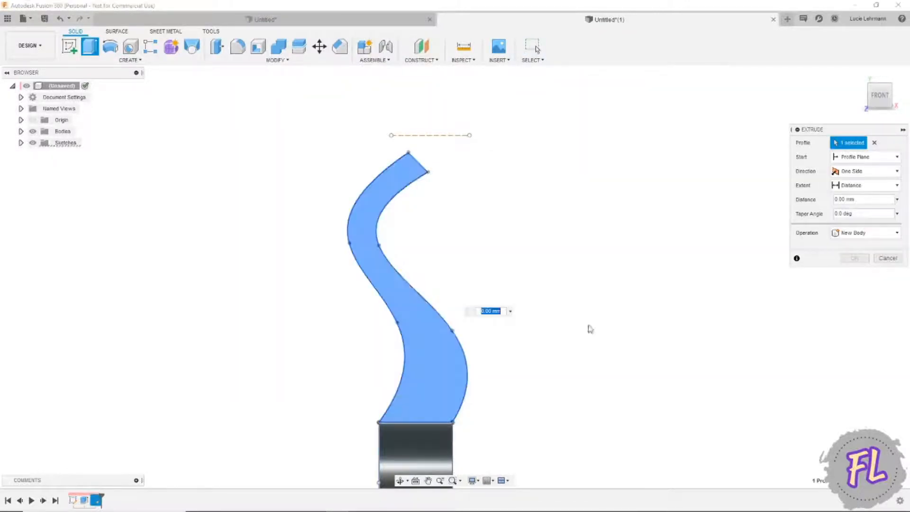
{"action": "left_click", "coordinate": [868, 171]}
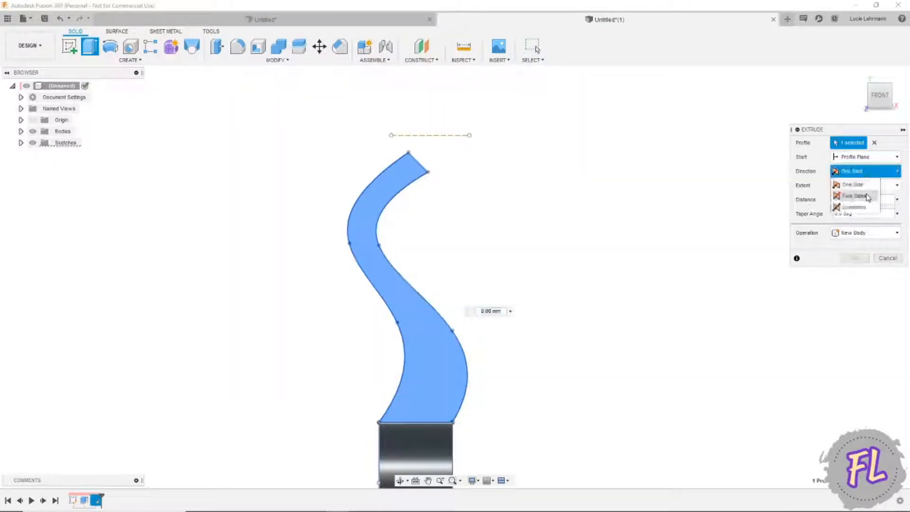
{"action": "left_click", "coordinate": [867, 208]}
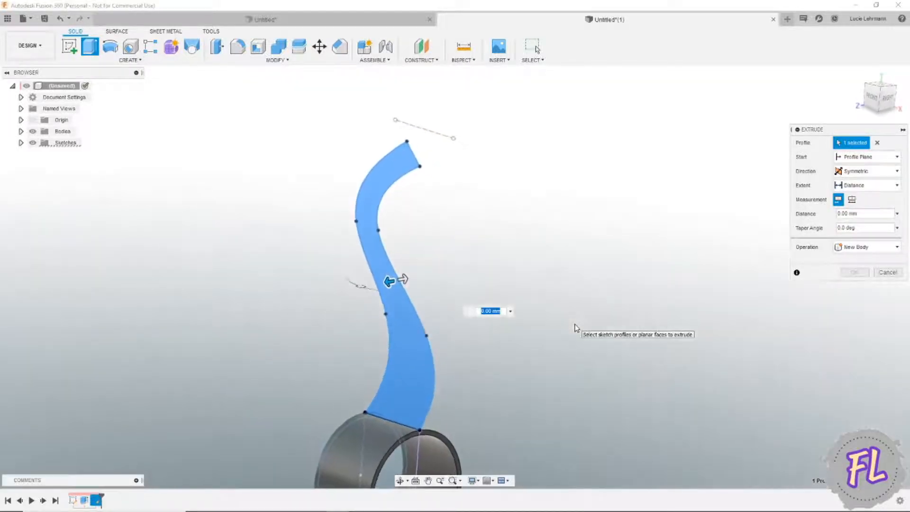
{"action": "type", "text": "3"}
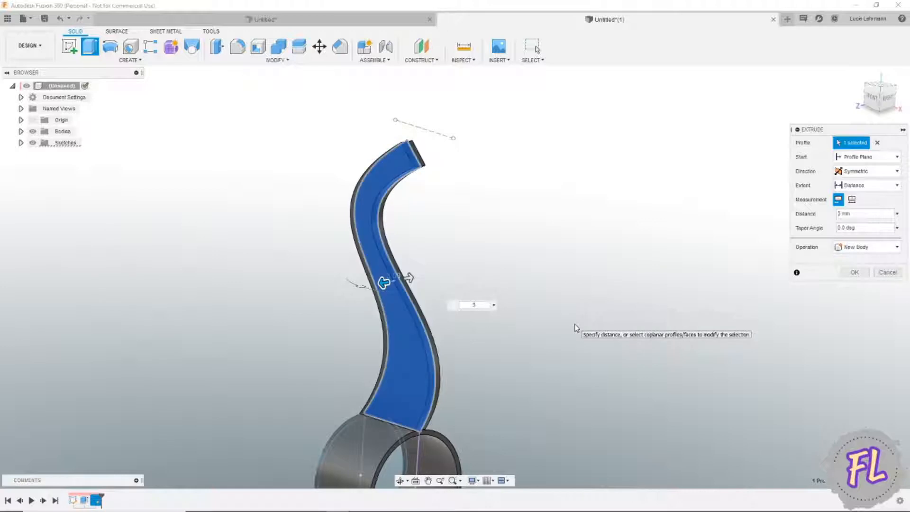
{"action": "middle_click_drag", "start_coordinate": [712, 371], "coordinate": [700, 371], "text": "shift"}
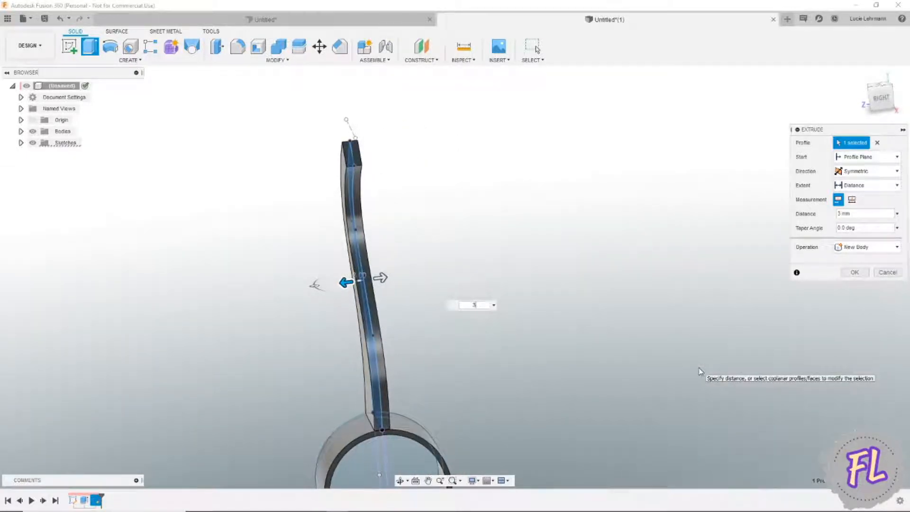
{"action": "left_click", "coordinate": [853, 201]}
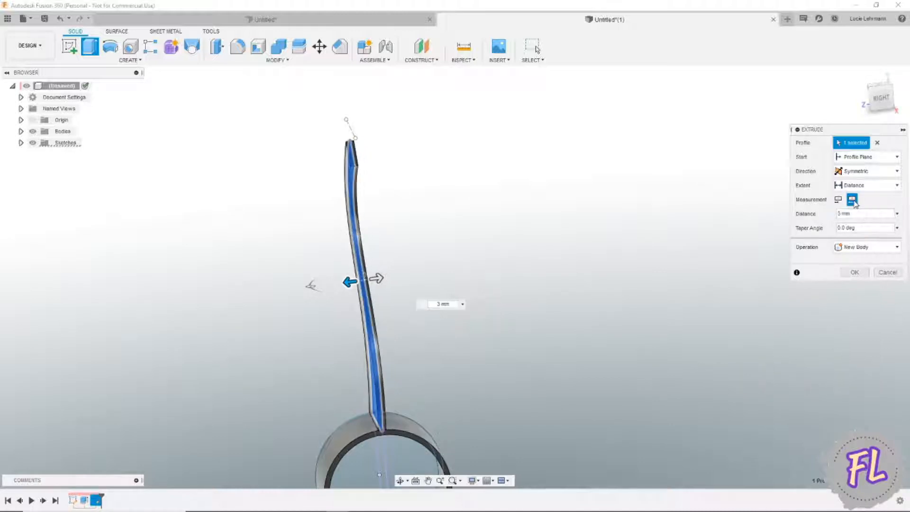
{"action": "left_click", "coordinate": [855, 272]}
{"action": "mouse_move", "coordinate": [859, 275]}
{"action": "middle_mouse_down", "text": "shift"}
{"action": "mouse_move", "coordinate": [819, 292]}
{"action": "mouse_move", "coordinate": [716, 290]}
{"action": "mouse_move", "coordinate": [576, 258]}
{"action": "middle_mouse_up", "text": "shift"}
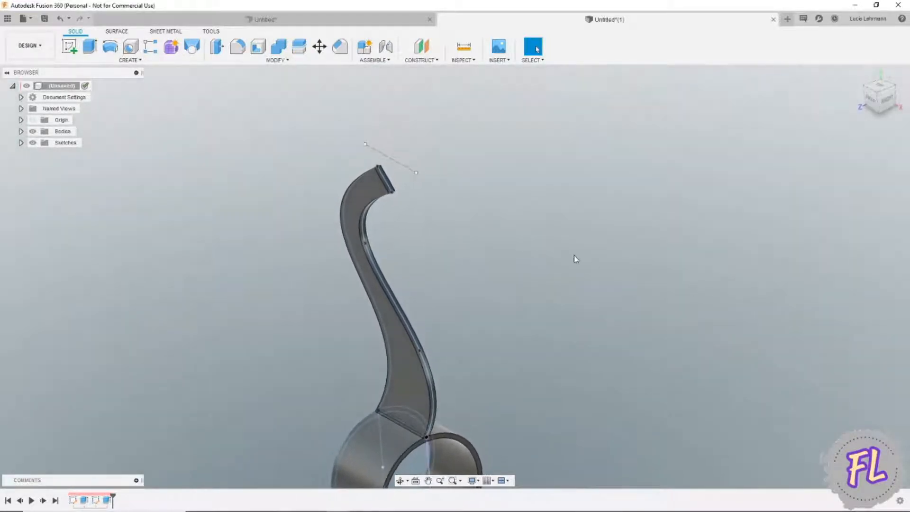
- Create a sketch on the slanted rectangular end face at the arm's upper tip
{"action": "left_click", "coordinate": [69, 48]}
{"action": "left_click", "coordinate": [434, 201]}
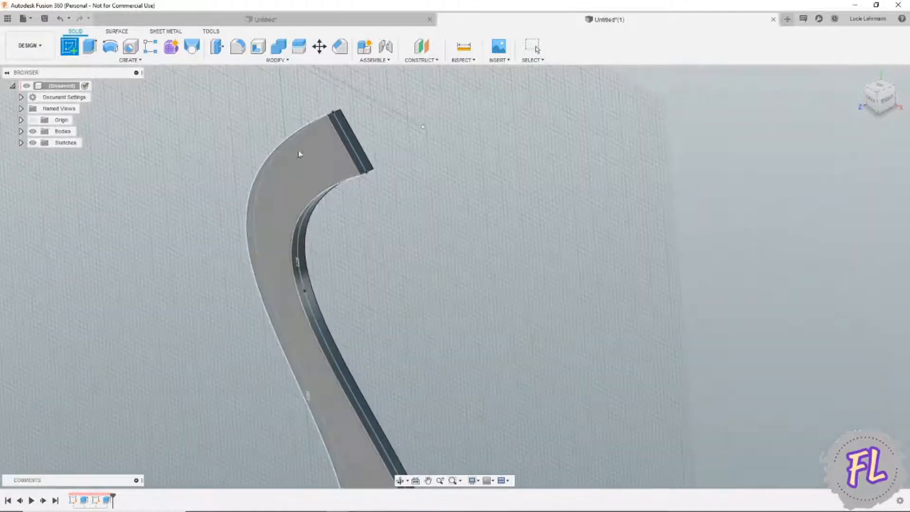
{"action": "left_click", "coordinate": [356, 144]}
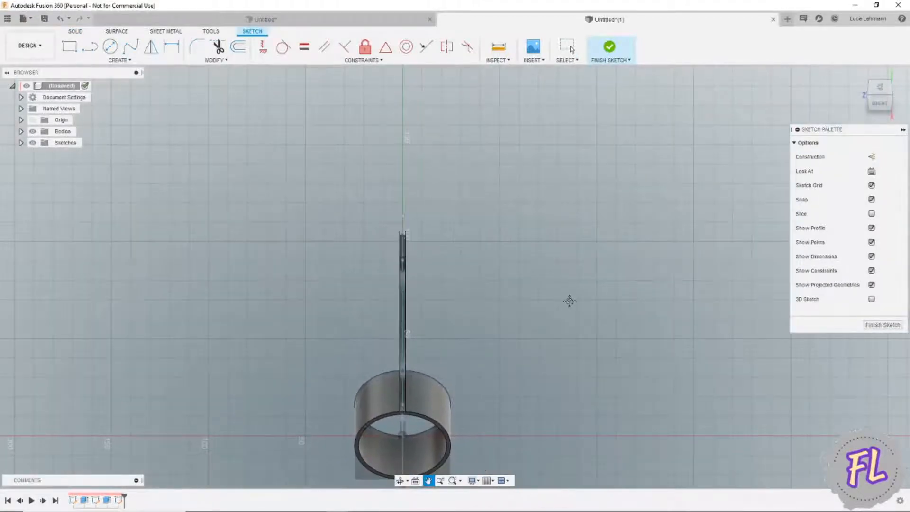
{"action": "scroll", "coordinate": [488, 289], "scroll_direction": "up", "scroll_amount": 4}
{"action": "scroll", "coordinate": [374, 254], "scroll_direction": "up", "scroll_amount": 3}
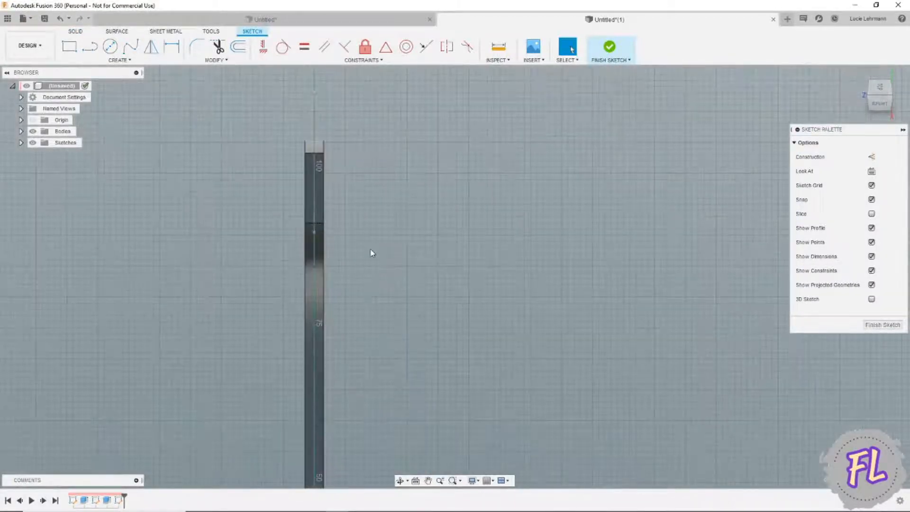
{"action": "left_click", "coordinate": [33, 131]}
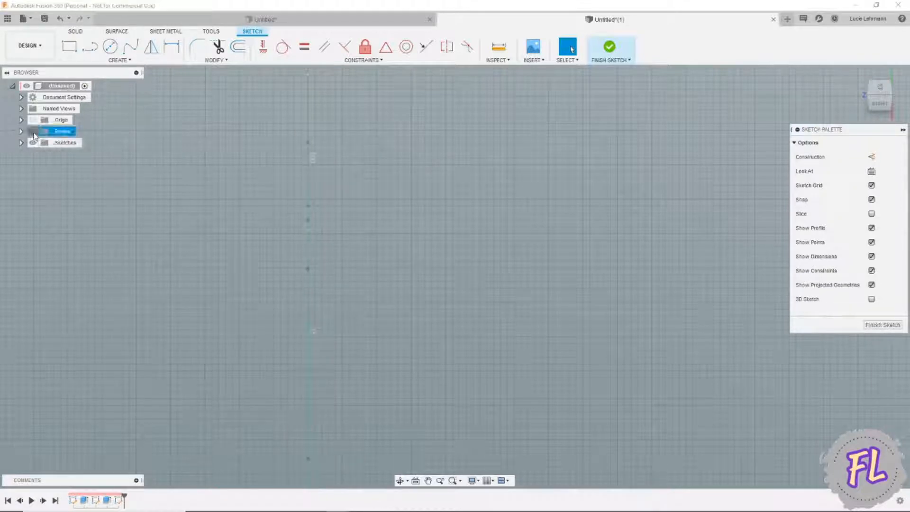
{"action": "left_click", "coordinate": [33, 132]}
- Draw a diagonal construction line across the arm's end face, from its upper-left corner to its lower-right corner
{"action": "left_click", "coordinate": [87, 60]}
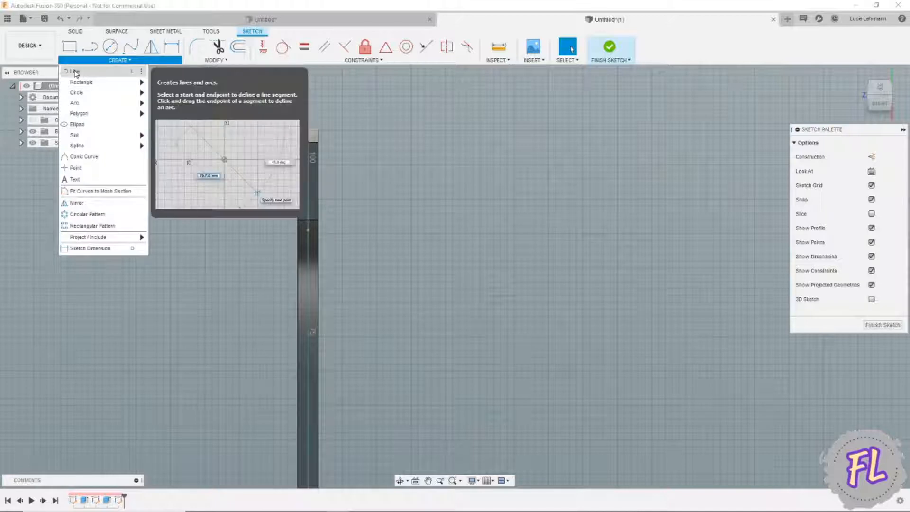
{"action": "left_click", "coordinate": [76, 71]}
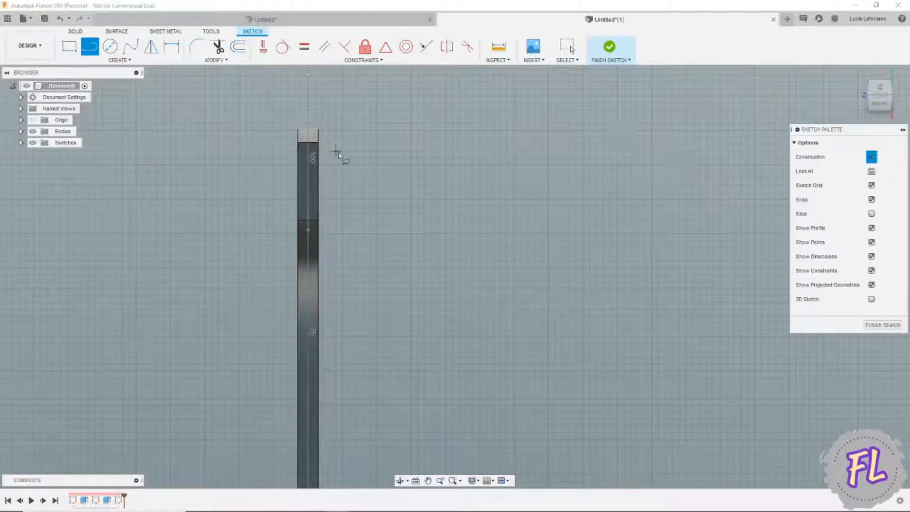
{"action": "middle_click_drag", "start_coordinate": [394, 210], "coordinate": [403, 213], "text": "shift"}
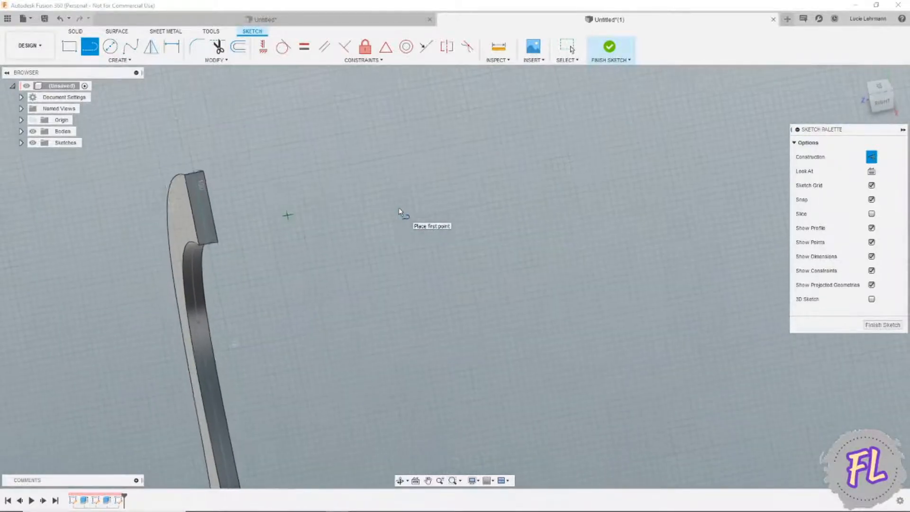
{"action": "scroll", "coordinate": [203, 187], "scroll_direction": "up", "scroll_amount": 5}
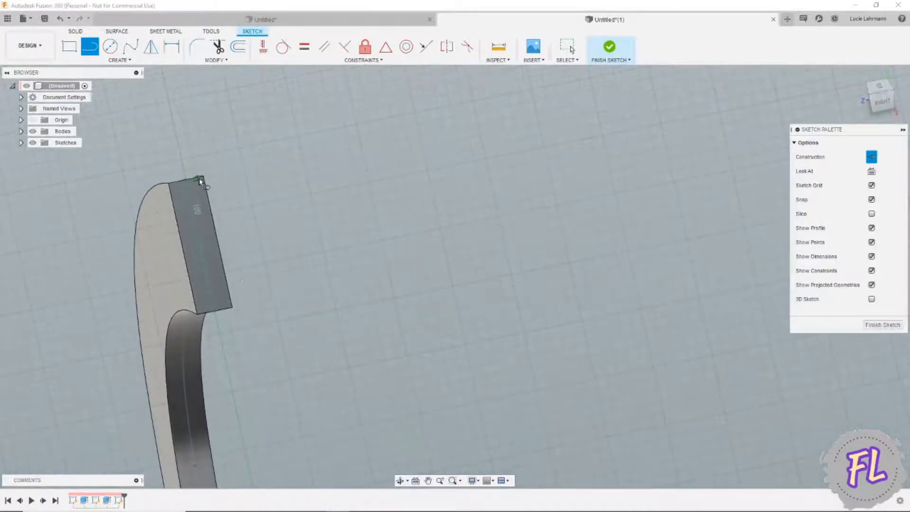
{"action": "left_click", "coordinate": [151, 188]}
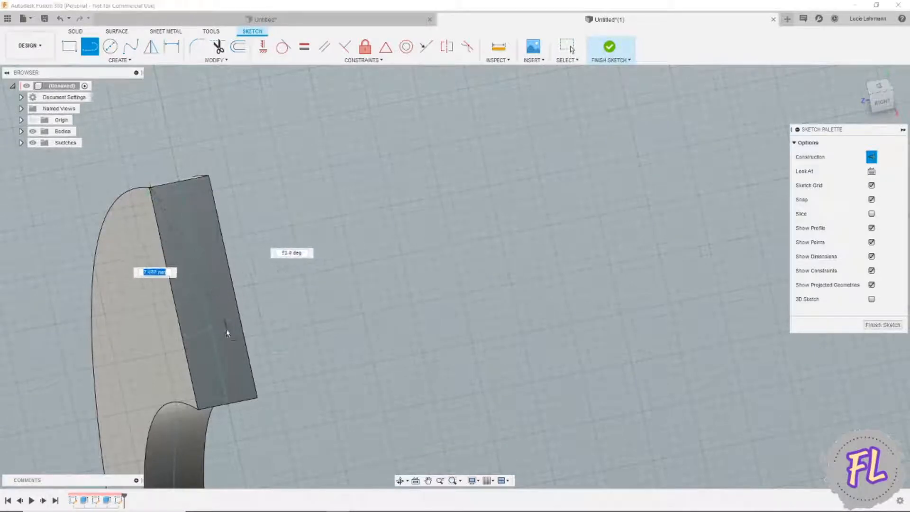
{"action": "left_click", "coordinate": [257, 397]}
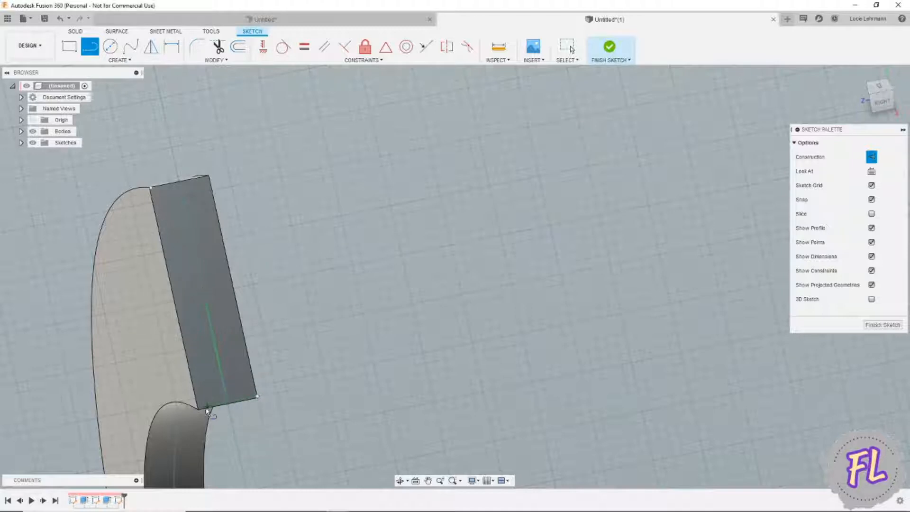
- Draw the second diagonal construction line across the end face, from its lower-left corner to its upper-right corner
{"action": "scroll", "coordinate": [198, 406], "scroll_direction": "up", "scroll_amount": 5}
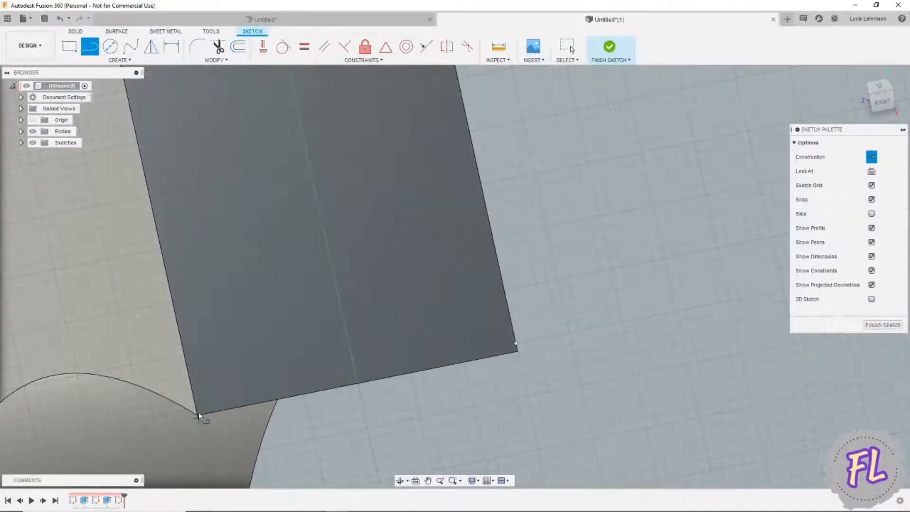
{"action": "scroll", "coordinate": [199, 418], "scroll_direction": "up", "scroll_amount": 3}
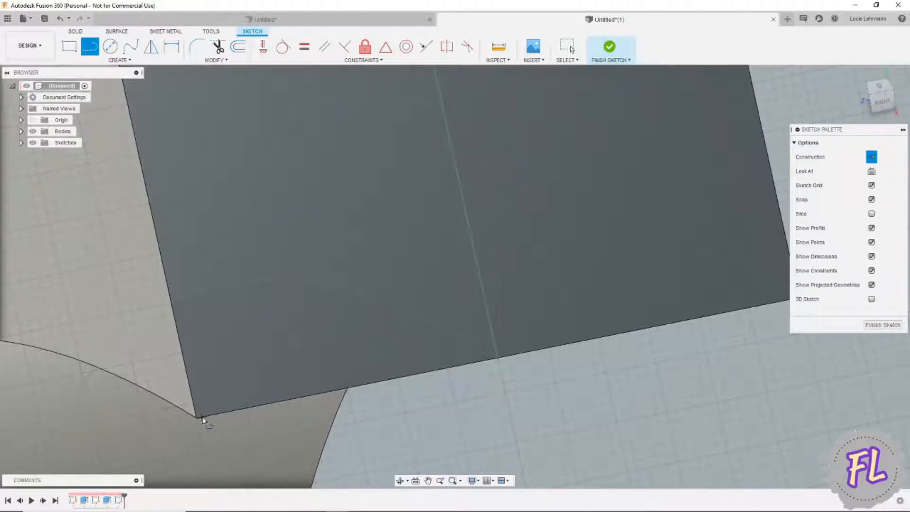
{"action": "scroll", "coordinate": [198, 415], "scroll_direction": "down", "scroll_amount": 4}
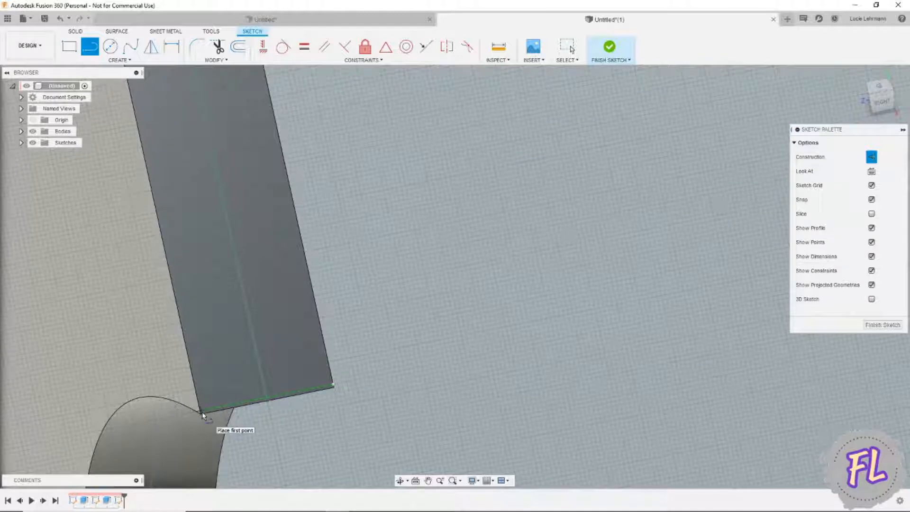
{"action": "scroll", "coordinate": [202, 411], "scroll_direction": "down", "scroll_amount": 2}
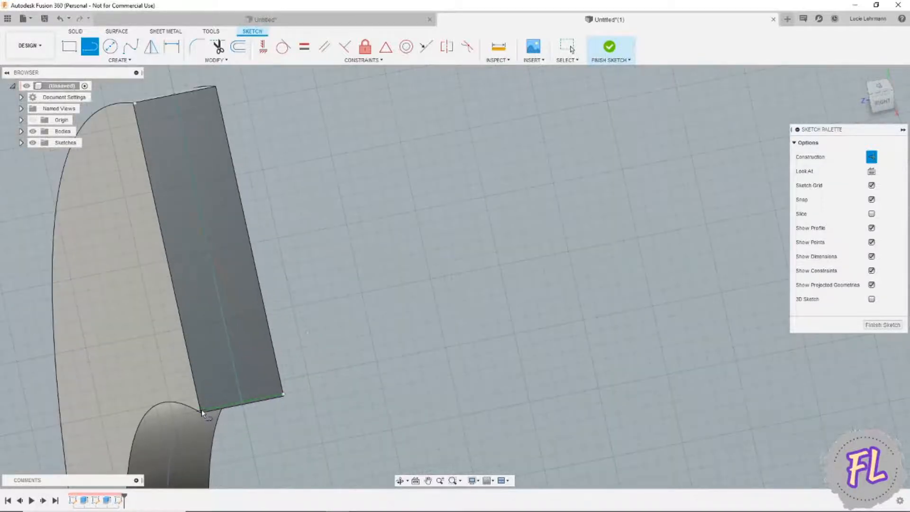
{"action": "left_click", "coordinate": [200, 411]}
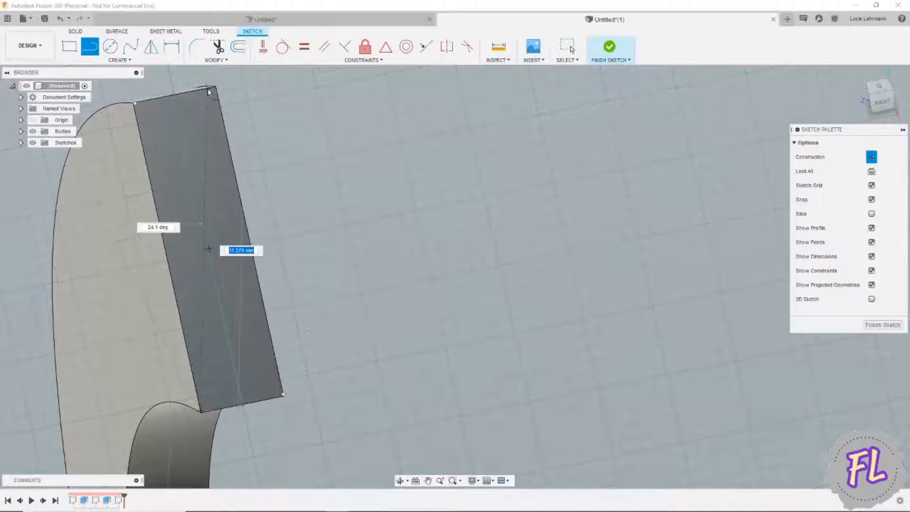
{"action": "left_click", "coordinate": [215, 89]}
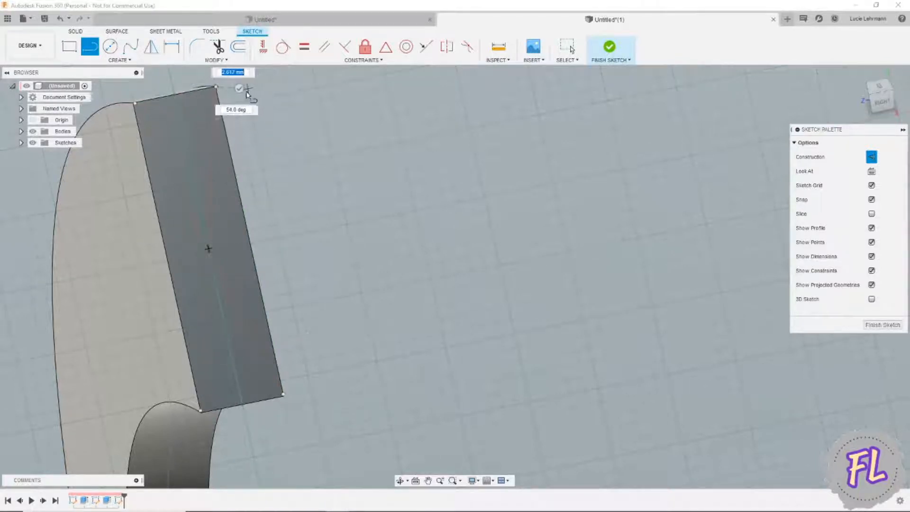
{"action": "left_click", "coordinate": [240, 88]}
{"action": "scroll", "coordinate": [429, 225], "scroll_direction": "down", "scroll_amount": 2}
{"action": "mouse_move", "coordinate": [445, 240]}
{"action": "middle_mouse_down", "text": "shift"}
{"action": "mouse_move", "coordinate": [711, 277]}
{"action": "mouse_move", "coordinate": [720, 291]}
{"action": "mouse_move", "coordinate": [684, 288]}
{"action": "mouse_move", "coordinate": [681, 273]}
{"action": "middle_mouse_up", "text": "shift"}
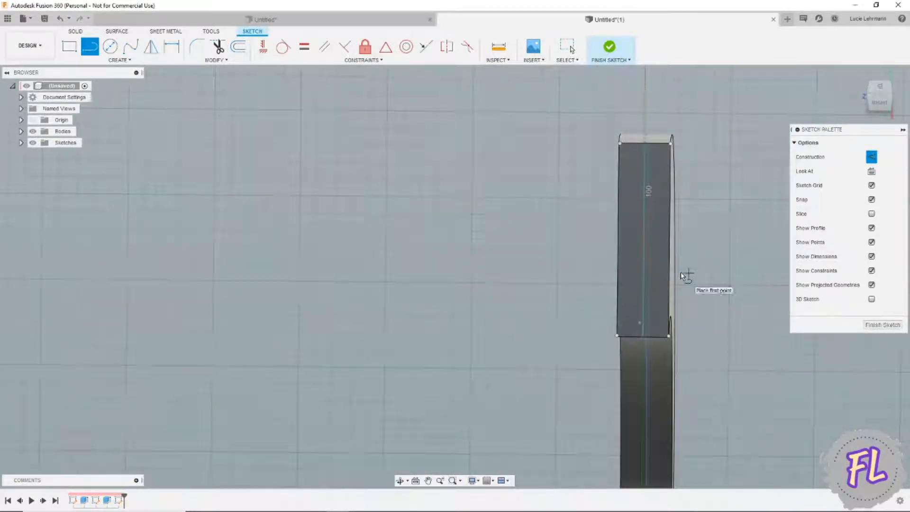
{"action": "left_click", "coordinate": [539, 61]}
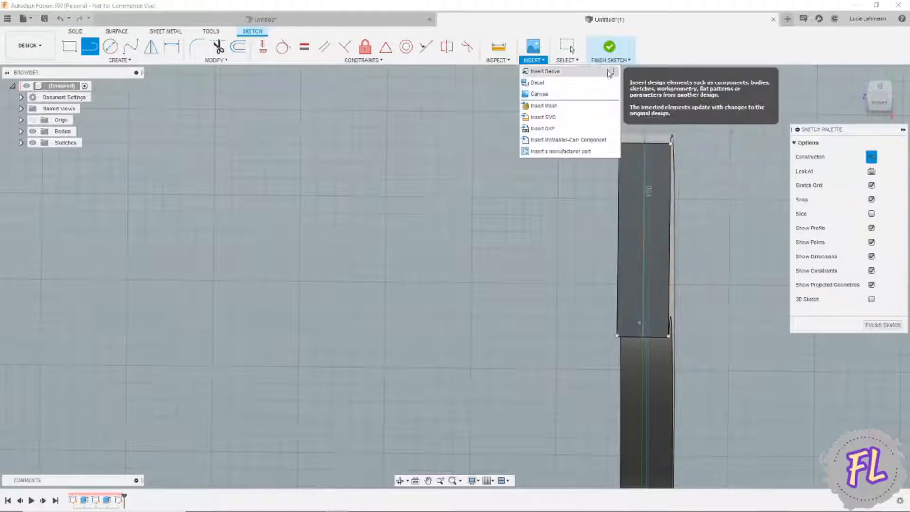
{"action": "left_click", "coordinate": [538, 50]}
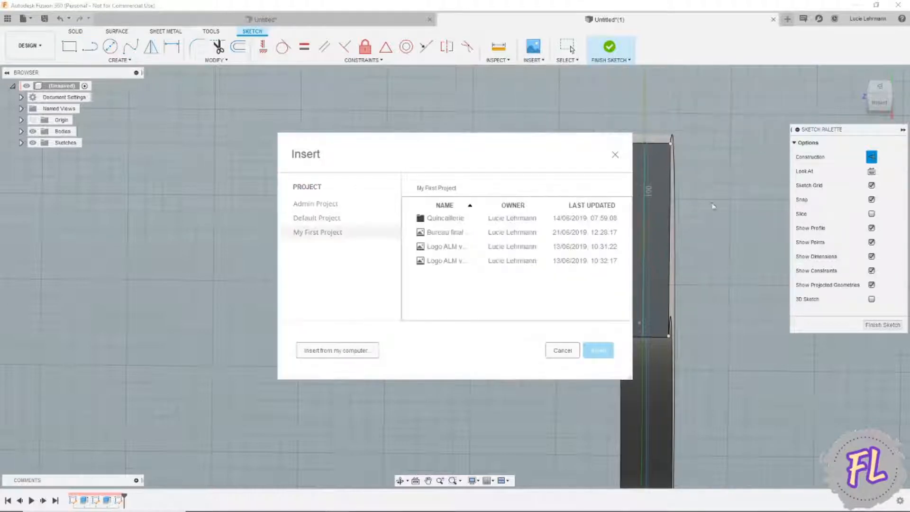
{"action": "left_click", "coordinate": [563, 350]}
- Finish the sketch and construct a plane at 0 deg through the lengthwise centre line of the arm's end face
{"action": "mouse_move", "coordinate": [616, 341]}
{"action": "middle_mouse_down", "text": "shift"}
{"action": "mouse_move", "coordinate": [660, 350]}
{"action": "mouse_move", "coordinate": [643, 322]}
{"action": "middle_mouse_up", "text": "shift"}
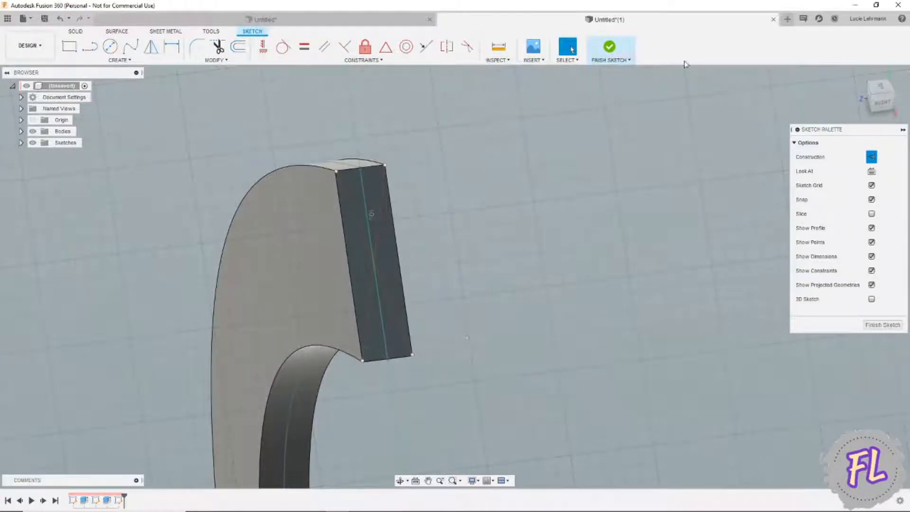
{"action": "left_click", "coordinate": [611, 52]}
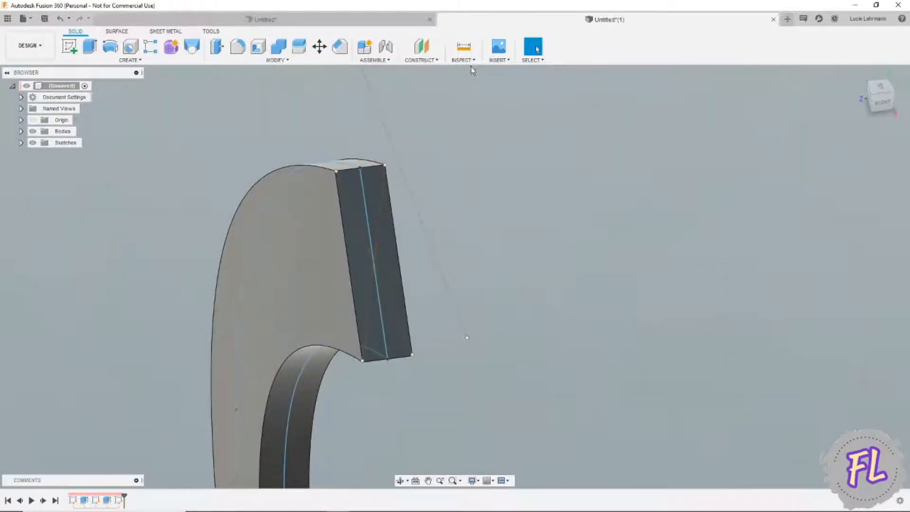
{"action": "left_click", "coordinate": [420, 60]}
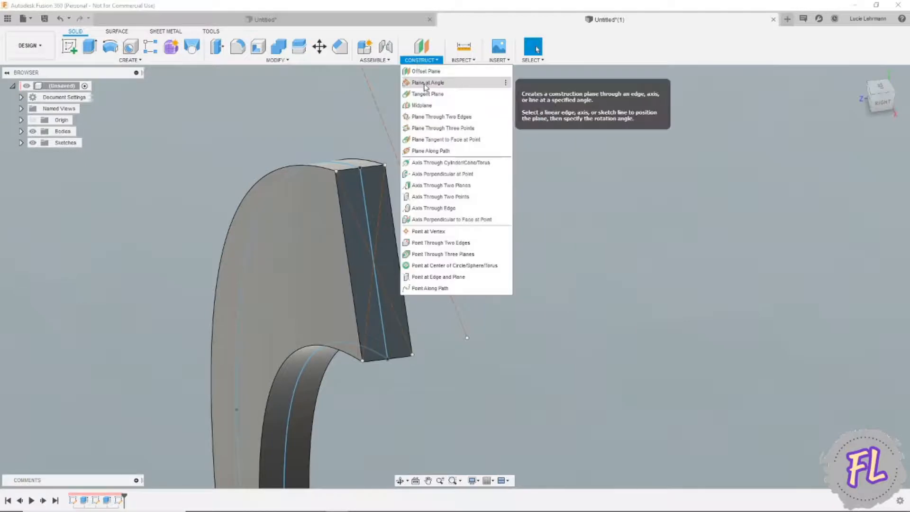
{"action": "left_click", "coordinate": [425, 83]}
{"action": "left_click", "coordinate": [364, 195]}
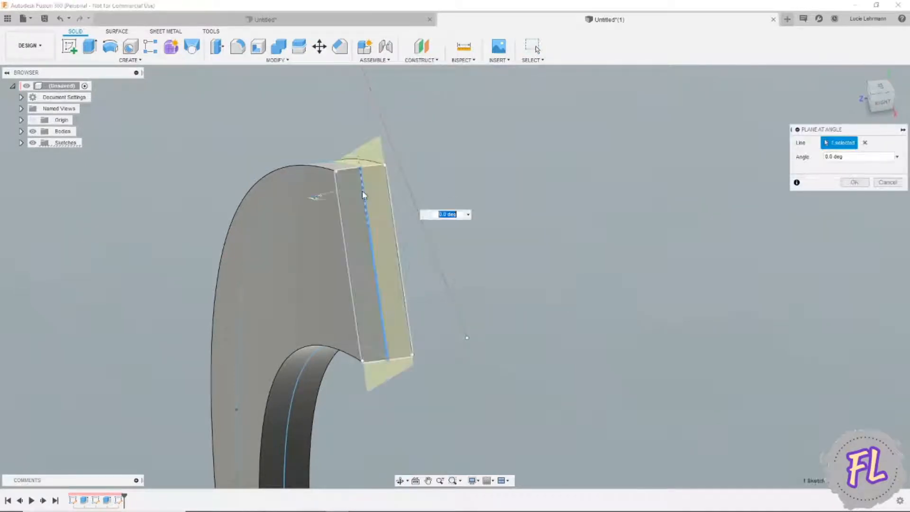
{"action": "middle_click_drag", "start_coordinate": [563, 280], "coordinate": [760, 223], "text": "shift"}
{"action": "left_click", "coordinate": [858, 183]}
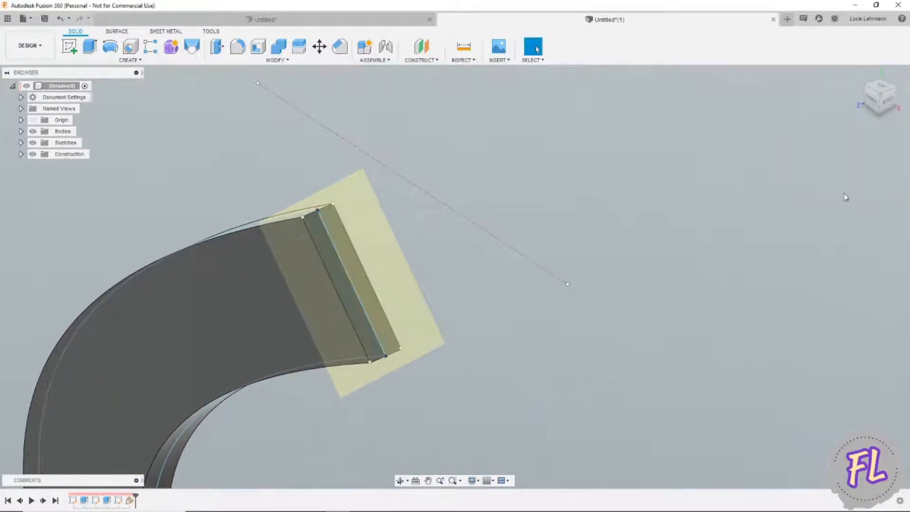
- Insert the image Google home mini.jpg from the computer as a canvas on the new construction plane at the arm's tip
{"action": "middle_click_drag", "start_coordinate": [616, 207], "coordinate": [586, 204], "text": "shift"}
{"action": "left_click", "coordinate": [493, 60]}
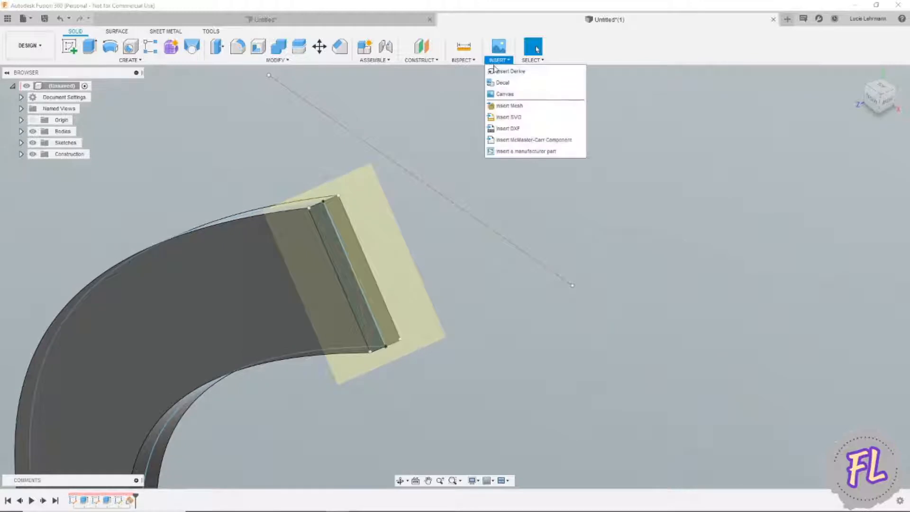
{"action": "left_click", "coordinate": [507, 90]}
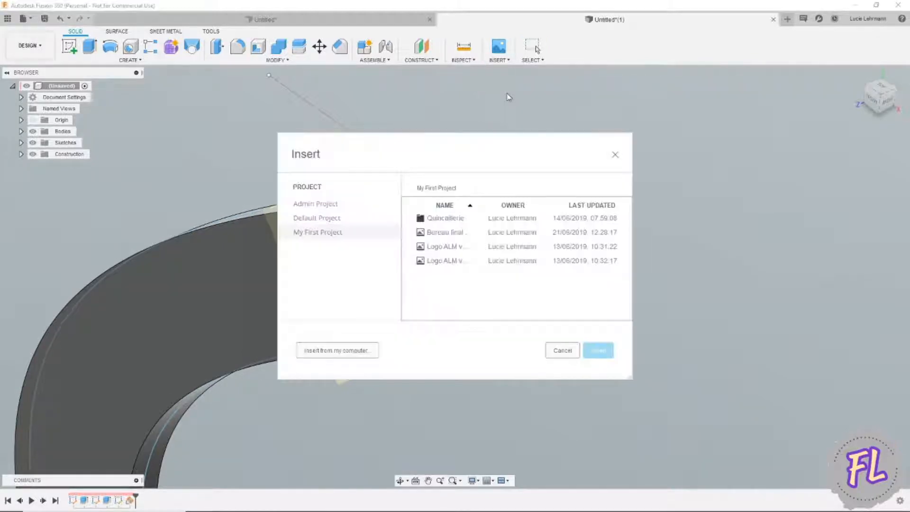
{"action": "left_click", "coordinate": [364, 342]}
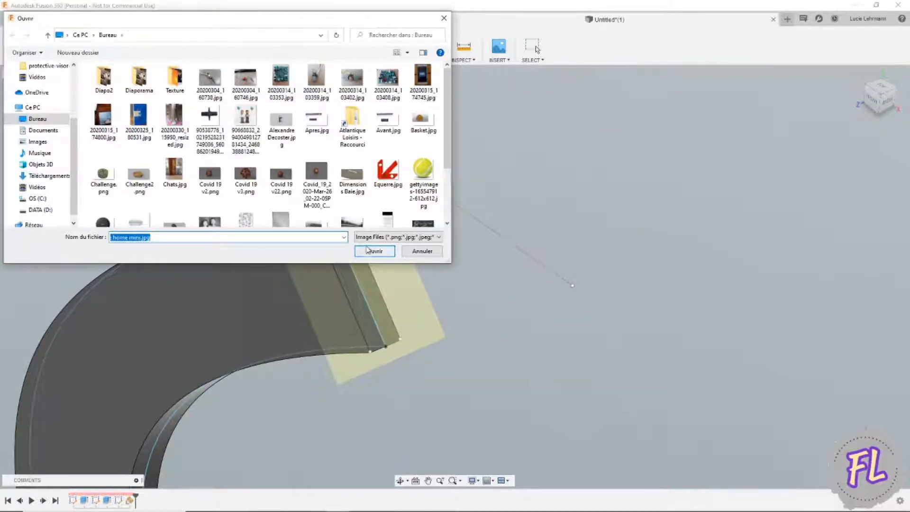
{"action": "scroll", "coordinate": [333, 209], "scroll_direction": "down", "scroll_amount": 2}
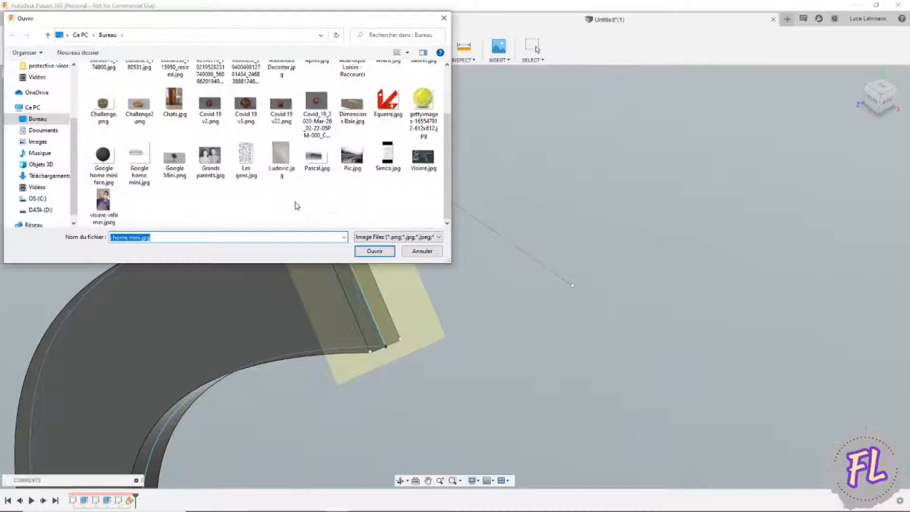
{"action": "double_click", "coordinate": [132, 156]}
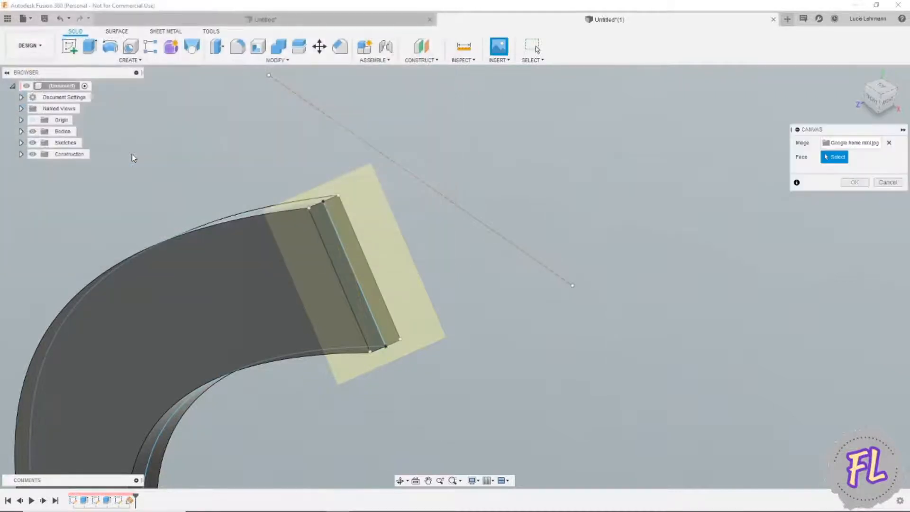
{"action": "left_click", "coordinate": [373, 225]}
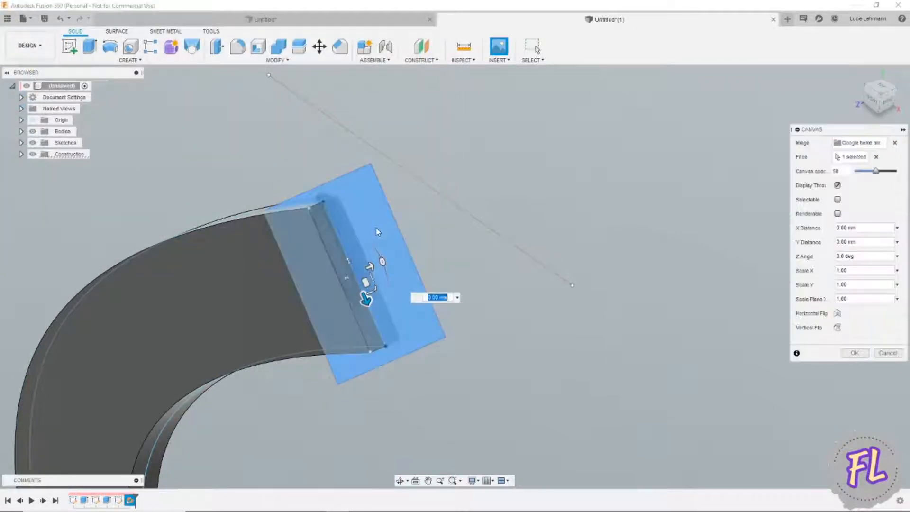
- Enlarge the canvas uniformly to a plane scale of about 4.19 and accept its placement
{"action": "middle_click_drag", "start_coordinate": [446, 291], "coordinate": [375, 276], "text": "shift"}
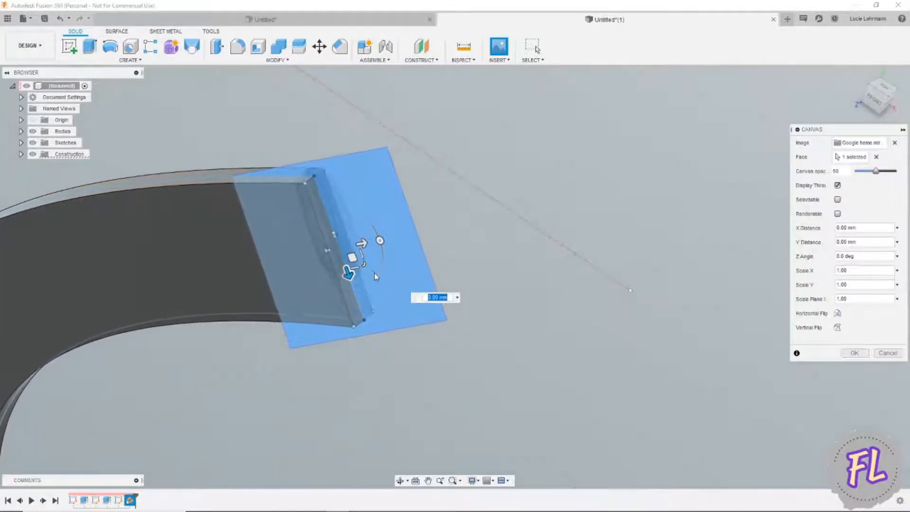
{"action": "left_click_drag", "start_coordinate": [365, 266], "coordinate": [477, 390]}
{"action": "scroll", "coordinate": [520, 341], "scroll_direction": "down", "scroll_amount": 5}
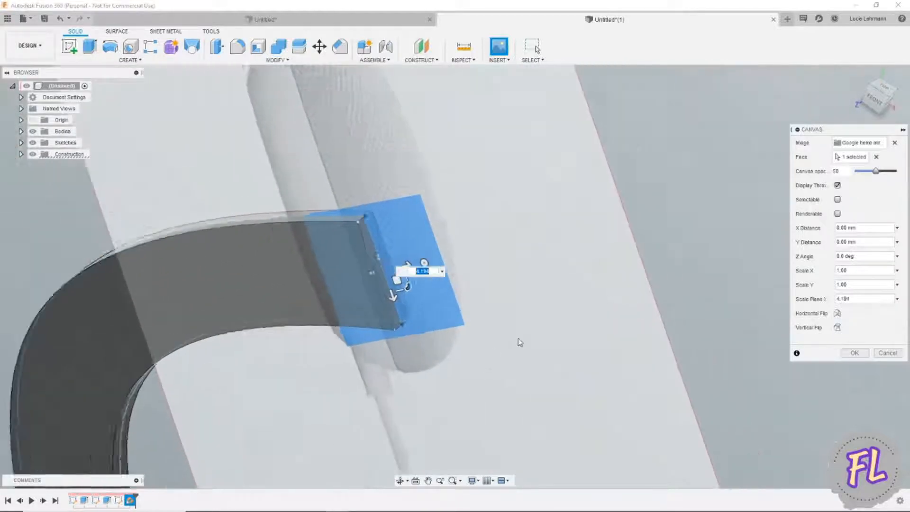
{"action": "scroll", "coordinate": [527, 327], "scroll_direction": "up", "scroll_amount": 1}
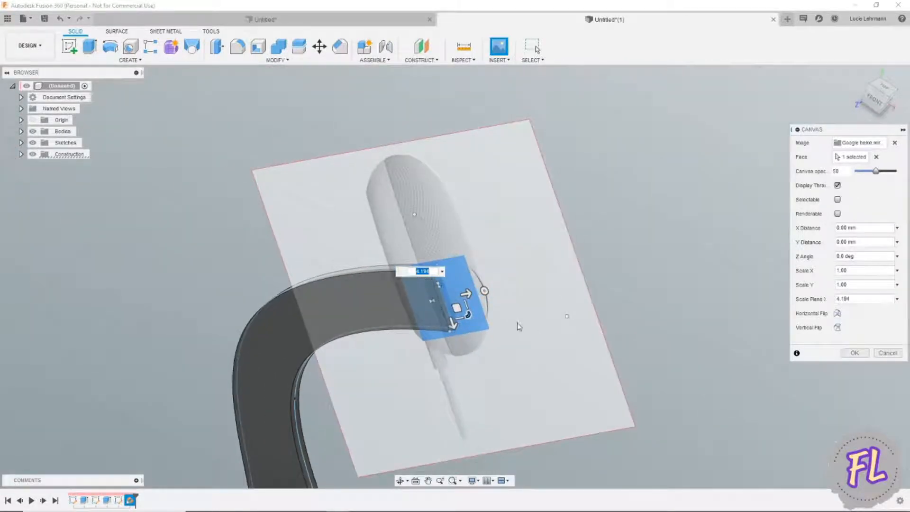
{"action": "left_click", "coordinate": [855, 352]}
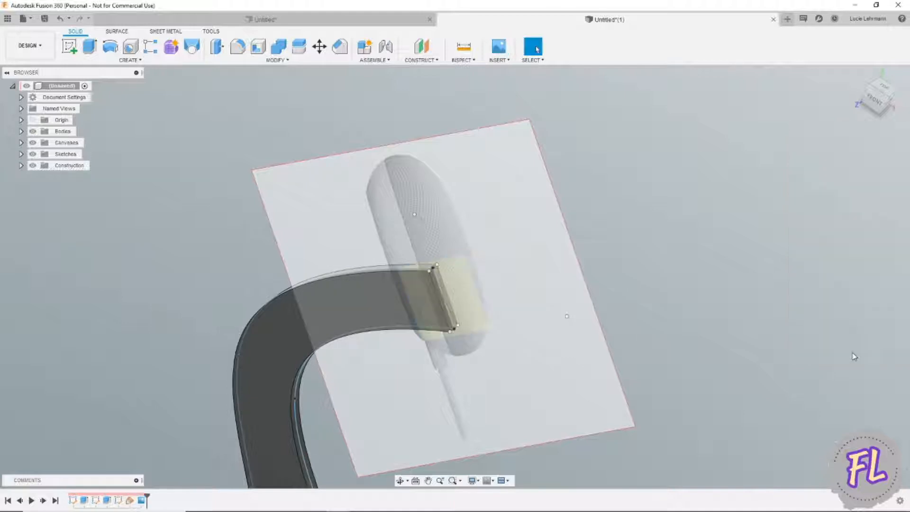
- Calibrate the Google home mini canvas in the front view by setting the distance across the speaker's full width to 98 mm
{"action": "left_click_drag", "start_coordinate": [883, 106], "coordinate": [896, 101]}
{"action": "left_click", "coordinate": [877, 99]}
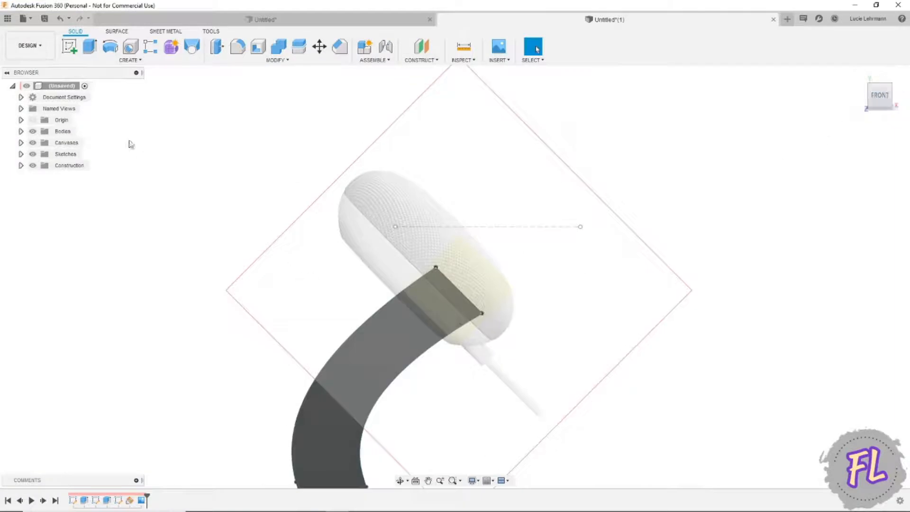
{"action": "left_click", "coordinate": [21, 142]}
{"action": "left_click", "coordinate": [76, 154]}
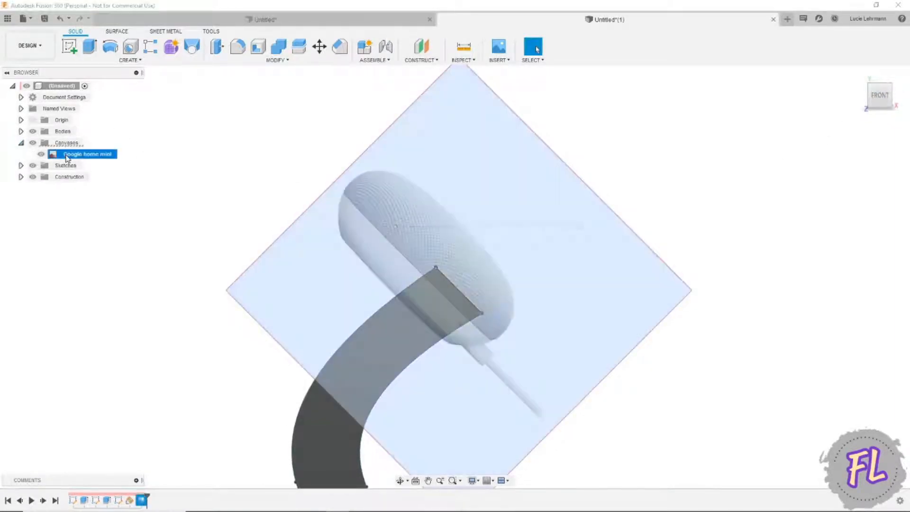
{"action": "right_click", "coordinate": [66, 155]}
{"action": "left_click", "coordinate": [85, 187]}
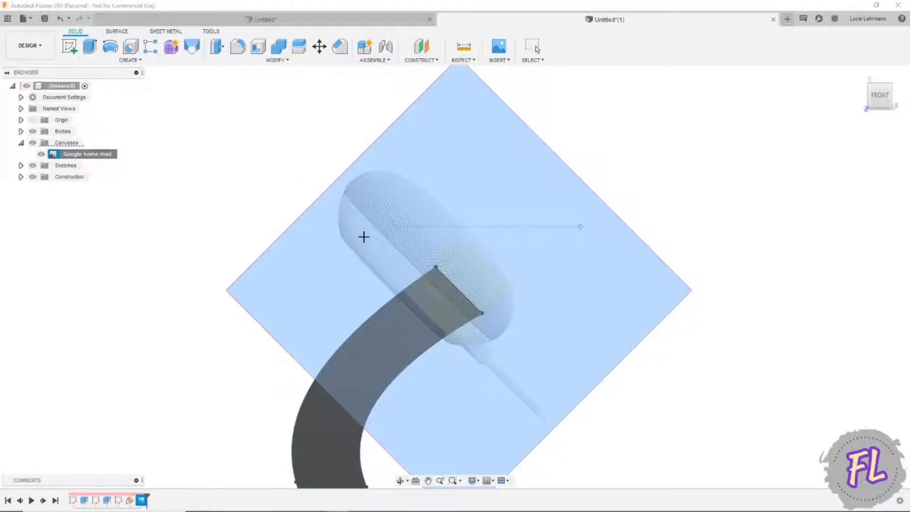
{"action": "scroll", "coordinate": [363, 236], "scroll_direction": "up", "scroll_amount": 3}
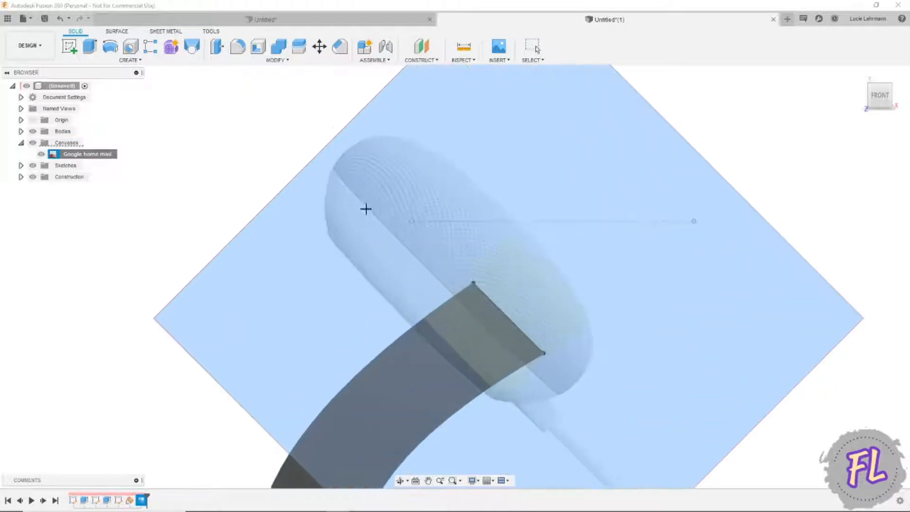
{"action": "left_click", "coordinate": [341, 153]}
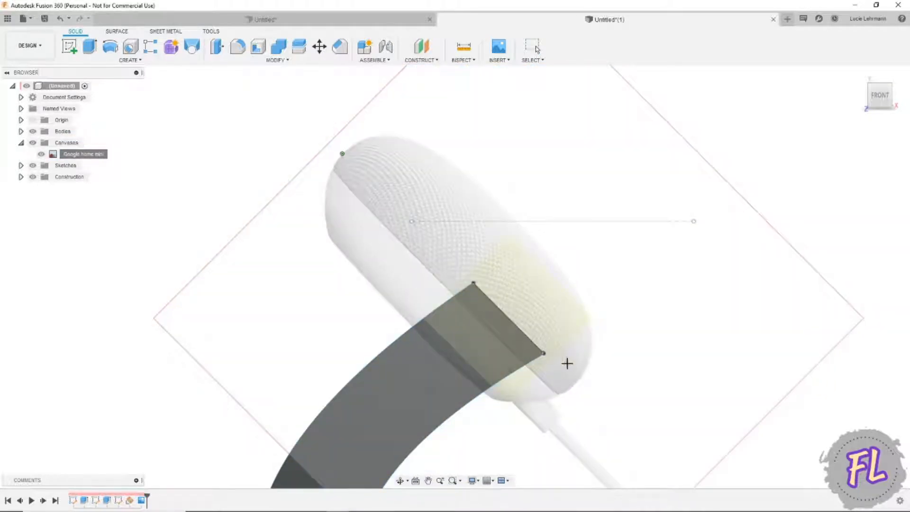
{"action": "left_click", "coordinate": [577, 383]}
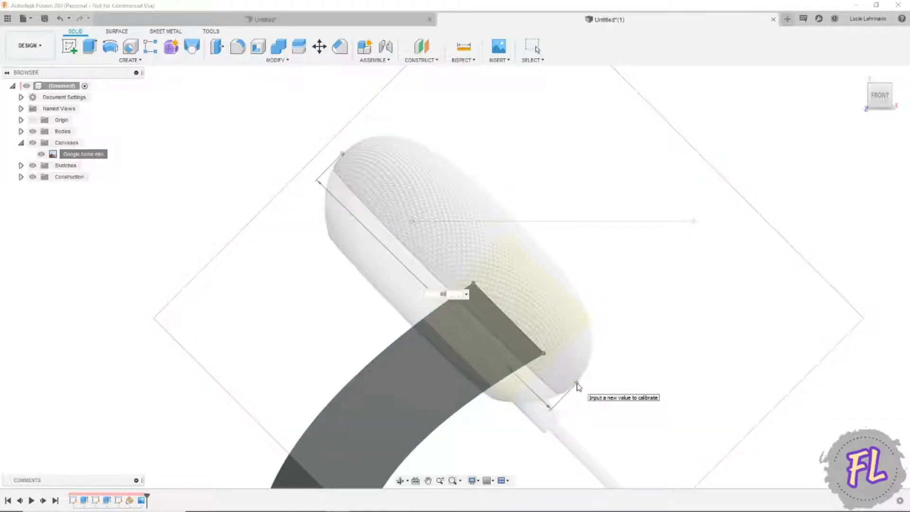
{"action": "type", "text": "98"}
{"action": "key", "text": "Return"}
- Move the canvas about 19.9 mm in X and 22.1 mm in Y so the speaker's back rests against the arm's end face
{"action": "scroll", "coordinate": [576, 388], "scroll_direction": "down", "scroll_amount": 5}
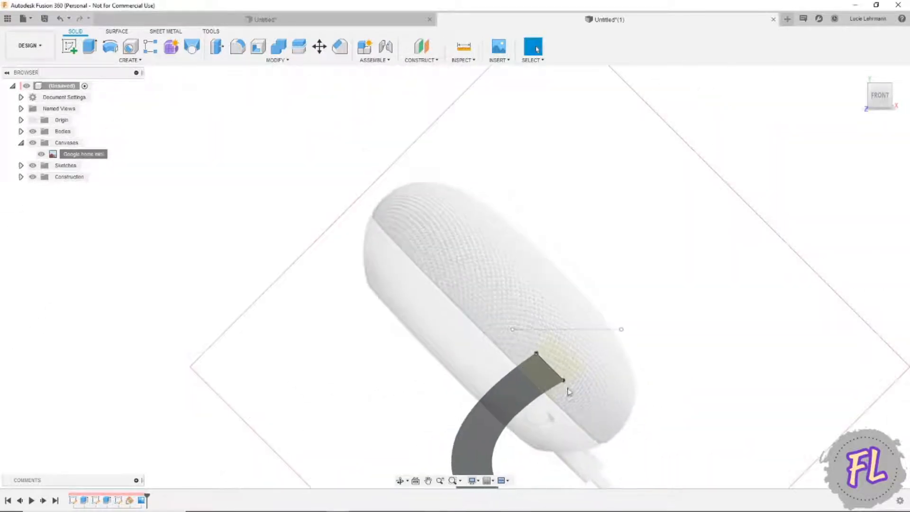
{"action": "left_click", "coordinate": [78, 155]}
{"action": "right_click", "coordinate": [77, 157]}
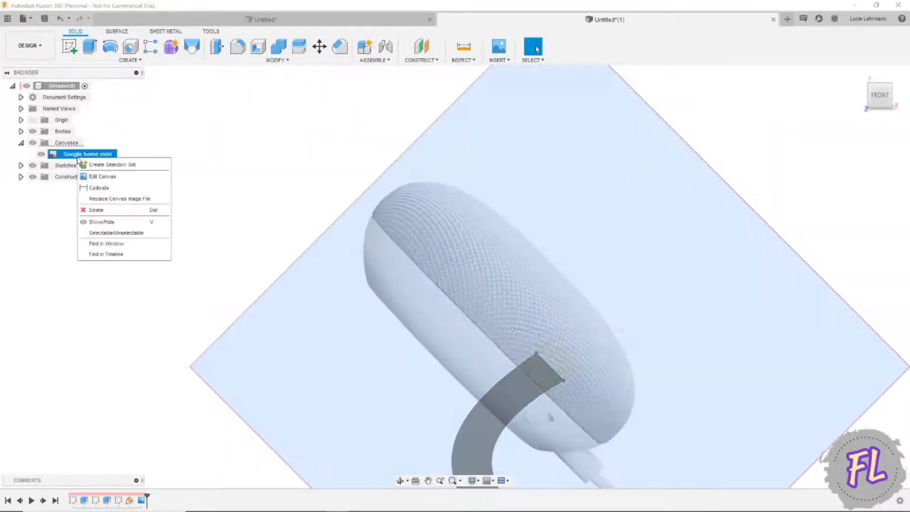
{"action": "left_click", "coordinate": [102, 177]}
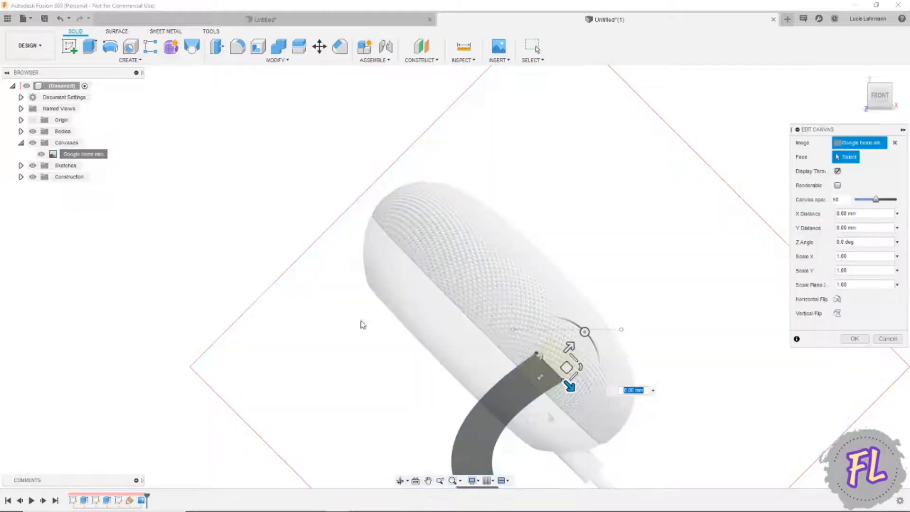
{"action": "middle_click_drag", "start_coordinate": [711, 426], "coordinate": [611, 368]}
{"action": "left_click_drag", "start_coordinate": [469, 307], "coordinate": [569, 305]}
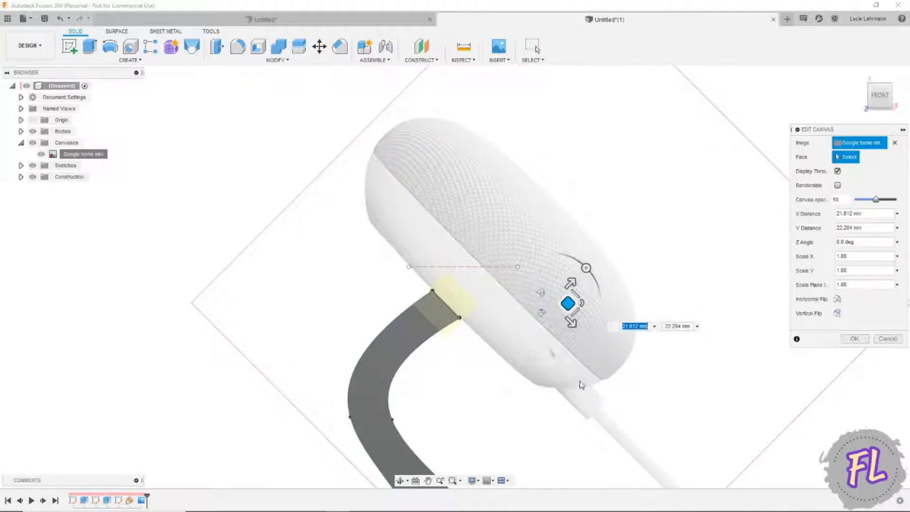
{"action": "left_click_drag", "start_coordinate": [568, 303], "coordinate": [563, 305]}
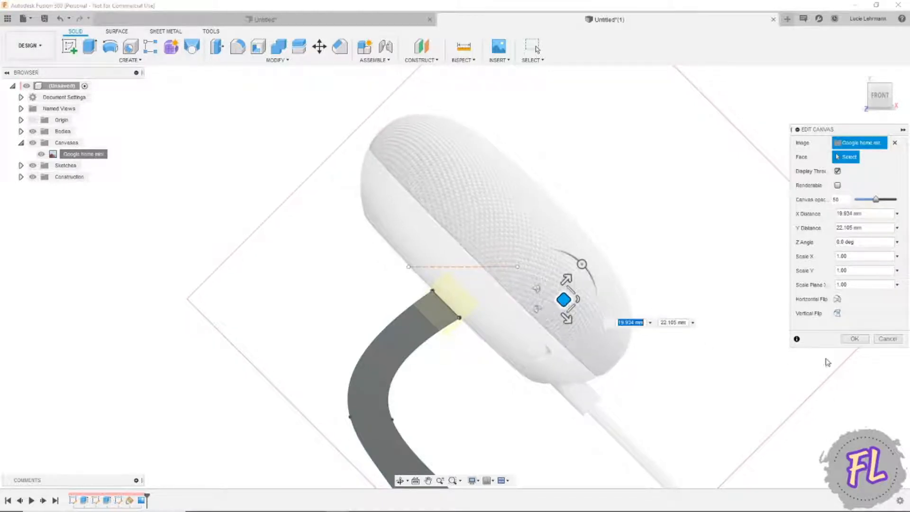
{"action": "left_click", "coordinate": [855, 339]}
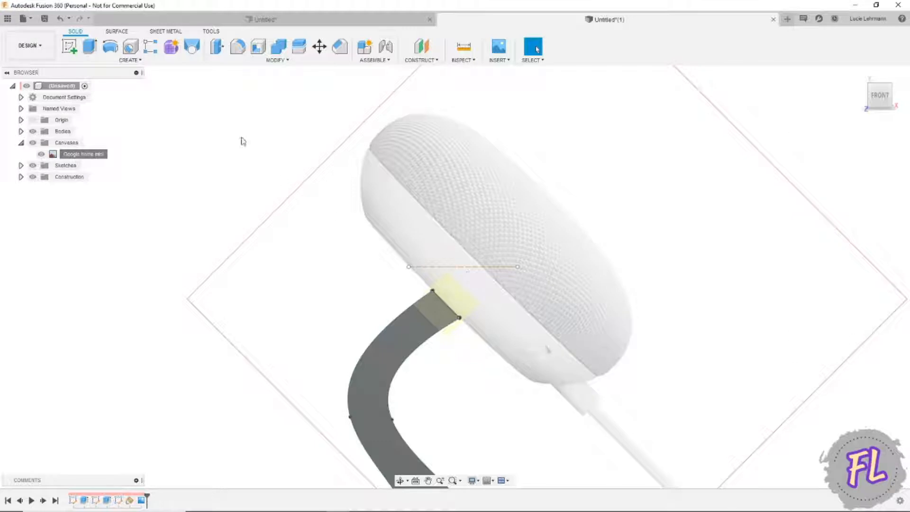
- Create a sketch on the construction plane that carries the speaker canvas
{"action": "left_click", "coordinate": [69, 46]}
{"action": "left_click", "coordinate": [384, 271]}
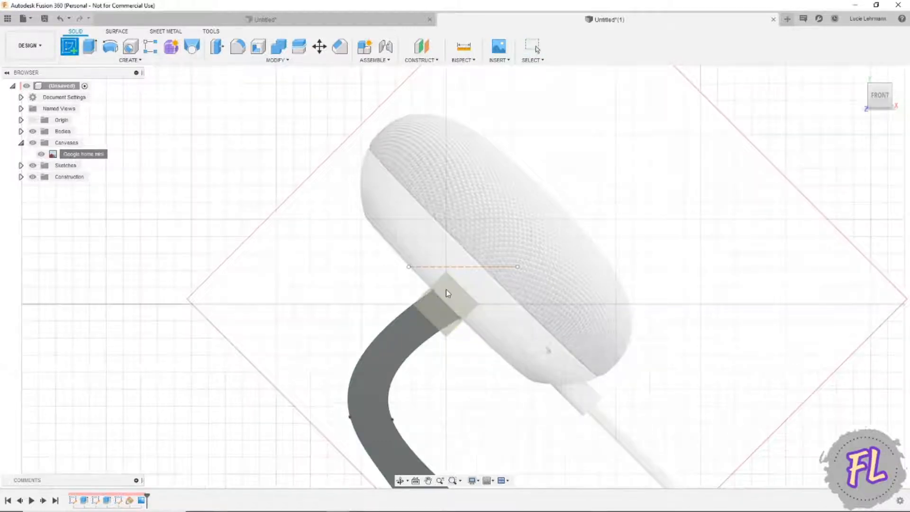
{"action": "left_click", "coordinate": [446, 291]}
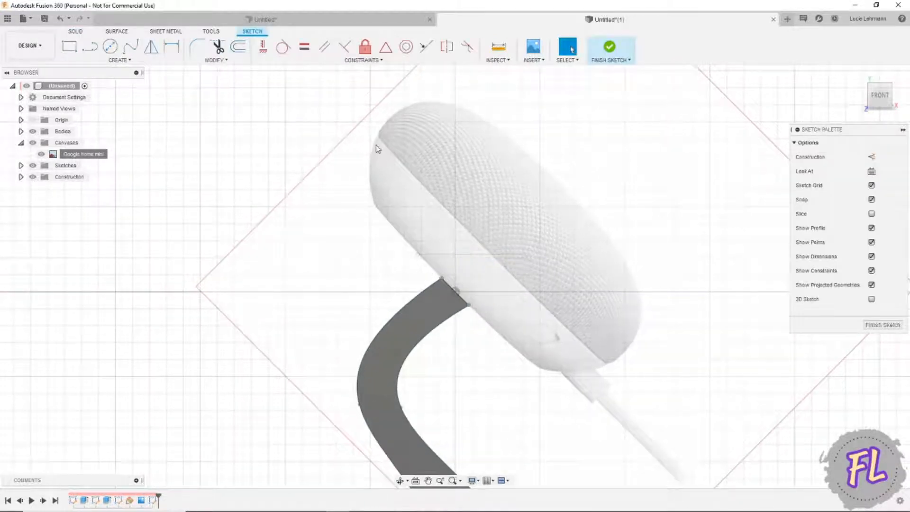
- Trace the speaker's rounded upper end with a four-point fit-point spline, from the fabric top around to the start of the straight back
{"action": "left_click", "coordinate": [131, 46]}
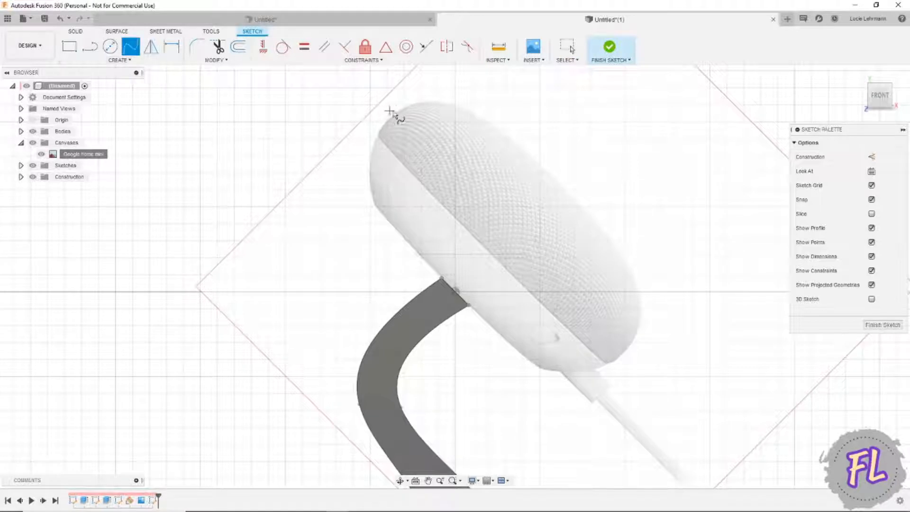
{"action": "scroll", "coordinate": [408, 108], "scroll_direction": "up", "scroll_amount": 3}
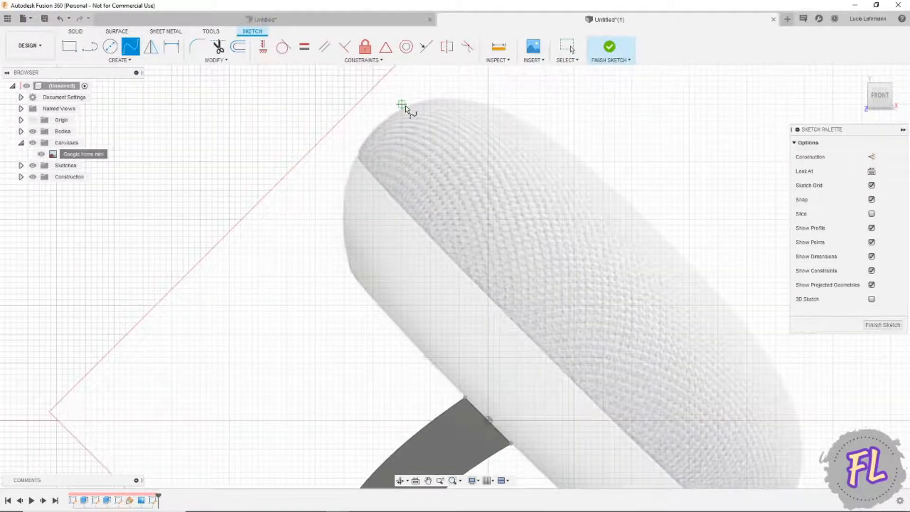
{"action": "scroll", "coordinate": [408, 108], "scroll_direction": "up", "scroll_amount": 2}
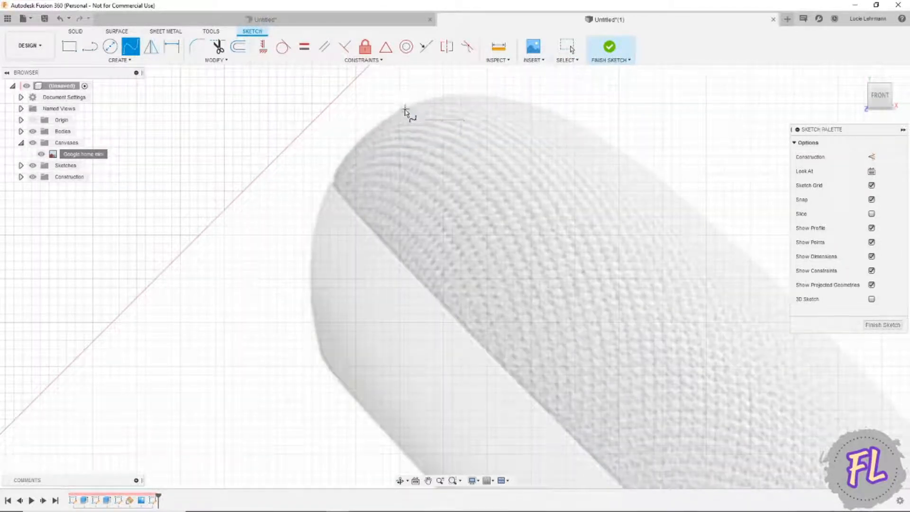
{"action": "scroll", "coordinate": [400, 113], "scroll_direction": "up", "scroll_amount": 2}
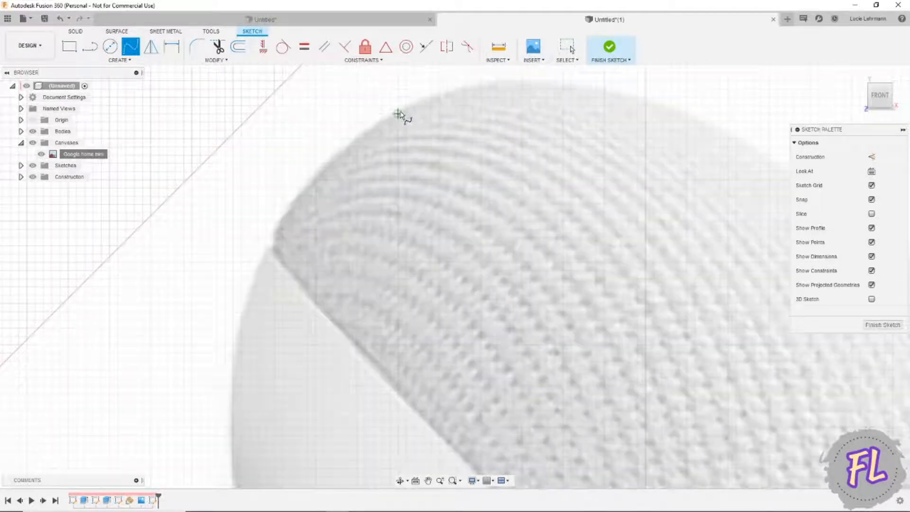
{"action": "left_click", "coordinate": [406, 105]}
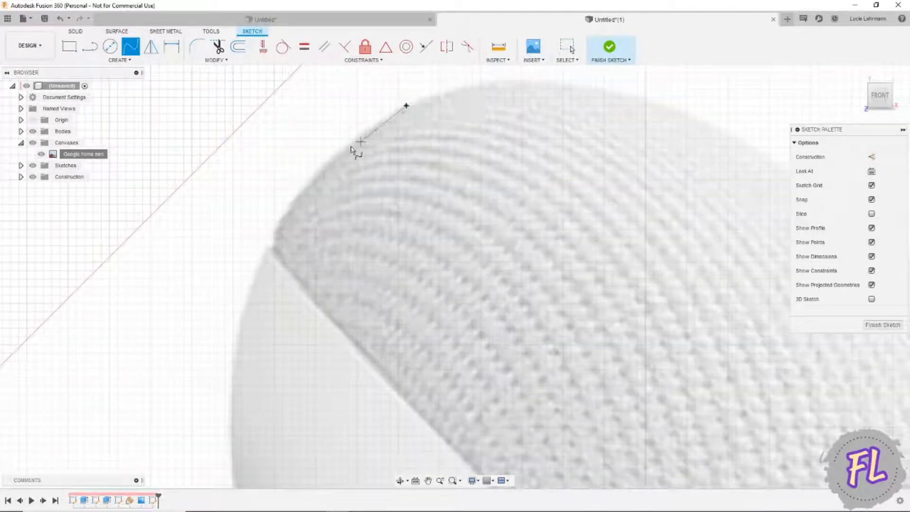
{"action": "left_click", "coordinate": [315, 171]}
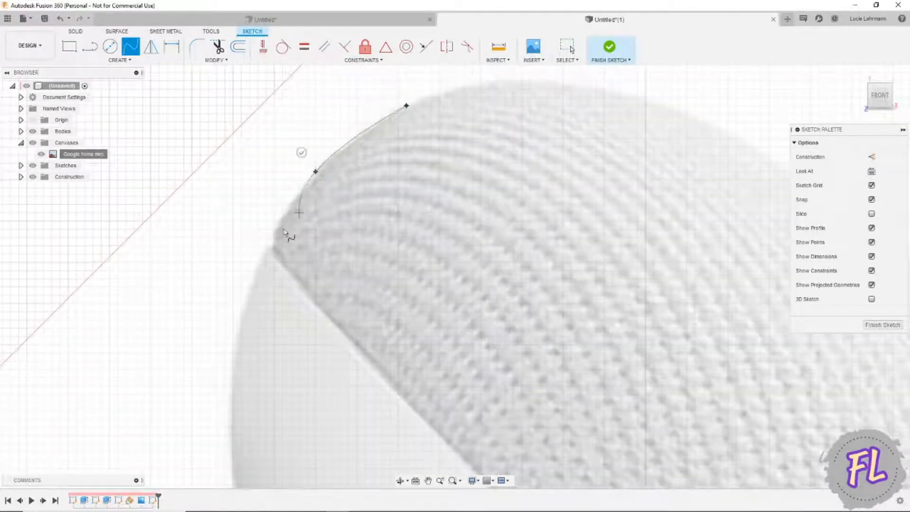
{"action": "left_click", "coordinate": [241, 303]}
{"action": "scroll", "coordinate": [275, 320], "scroll_direction": "down", "scroll_amount": 3}
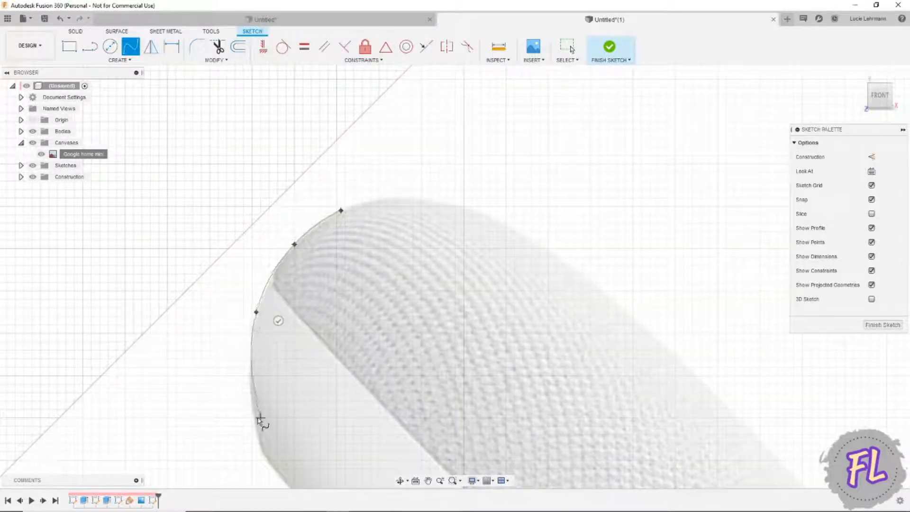
{"action": "left_click", "coordinate": [261, 451]}
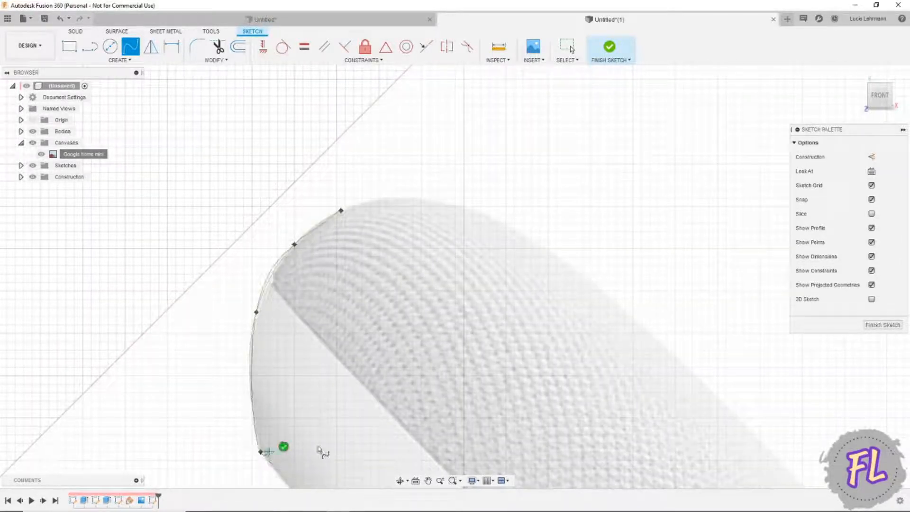
{"action": "middle_click_drag", "start_coordinate": [367, 432], "coordinate": [388, 240]}
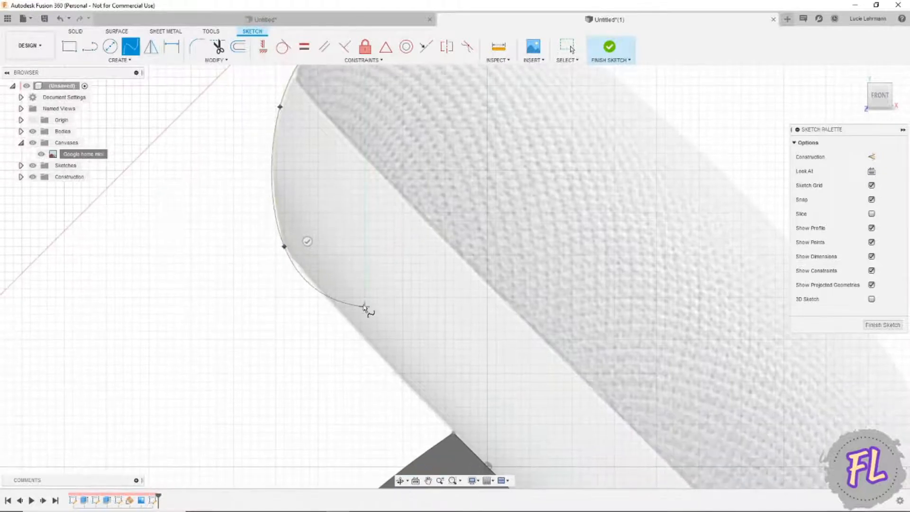
{"action": "left_click", "coordinate": [307, 241]}
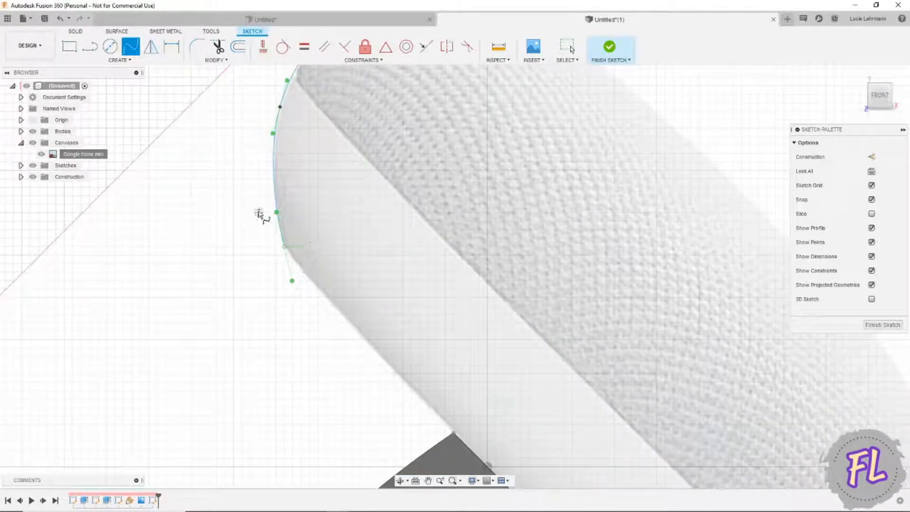
- Draw a line about 67 mm long at 45° from the spline's lower end along the speaker's back to its far corner
{"action": "left_click", "coordinate": [90, 47]}
{"action": "left_click", "coordinate": [284, 247]}
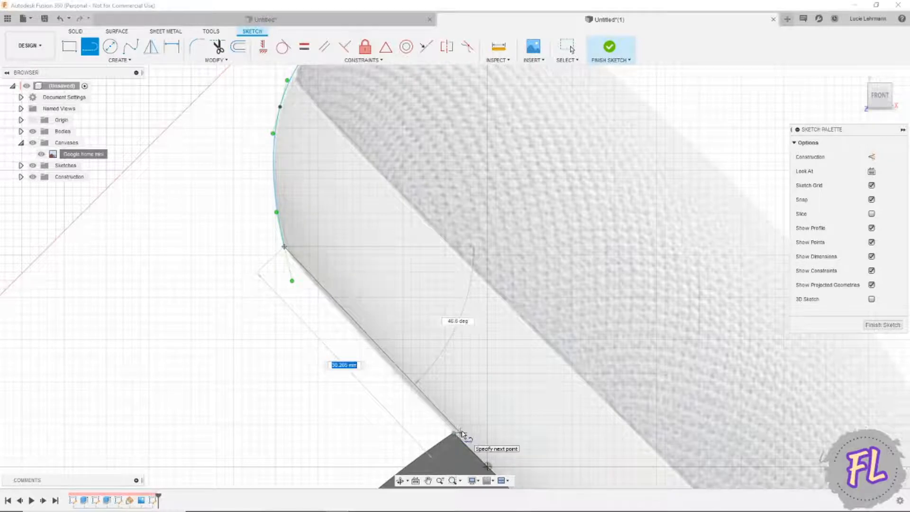
{"action": "middle_click_drag", "start_coordinate": [519, 450], "coordinate": [457, 309]}
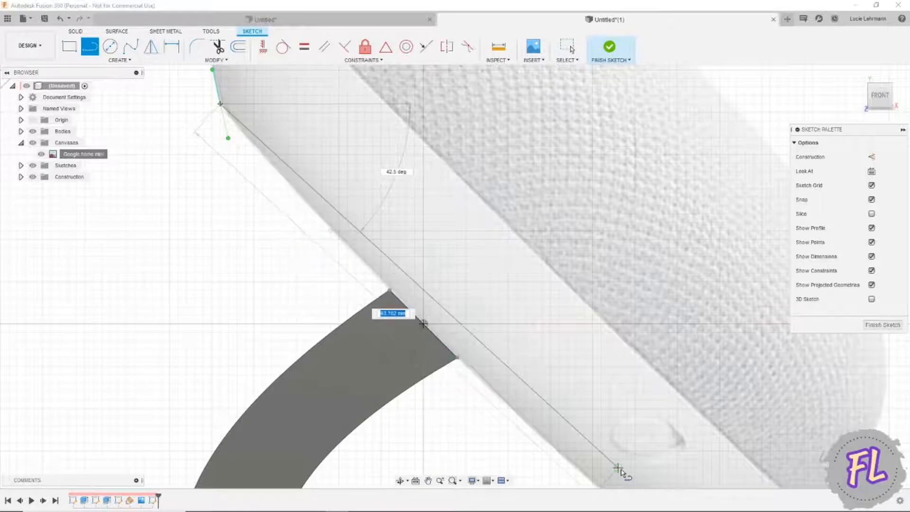
{"action": "middle_click_drag", "start_coordinate": [618, 467], "coordinate": [505, 306]}
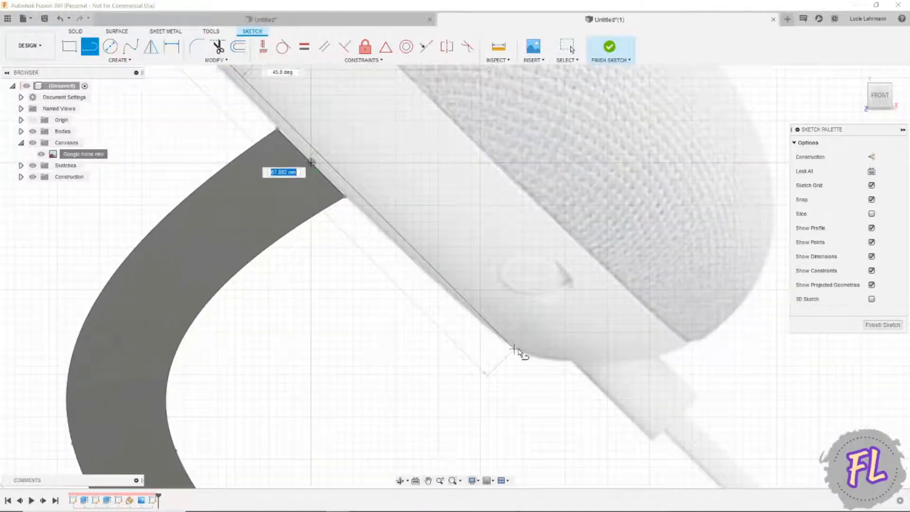
{"action": "scroll", "coordinate": [515, 350], "scroll_direction": "down", "scroll_amount": 2}
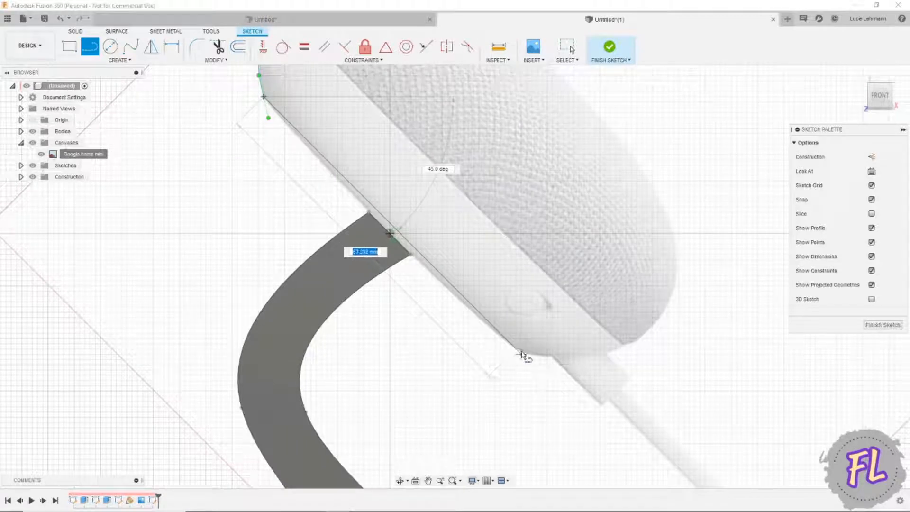
{"action": "left_click", "coordinate": [517, 349]}
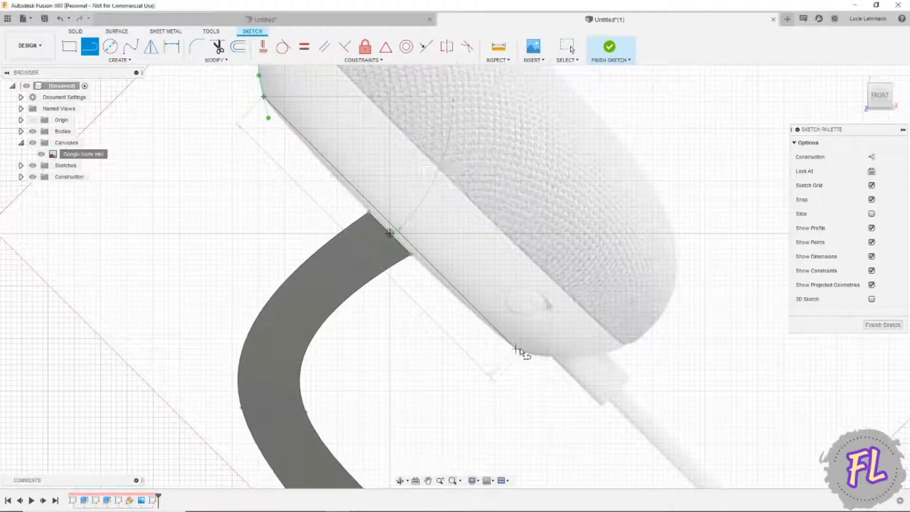
{"action": "key", "text": "Escape"}
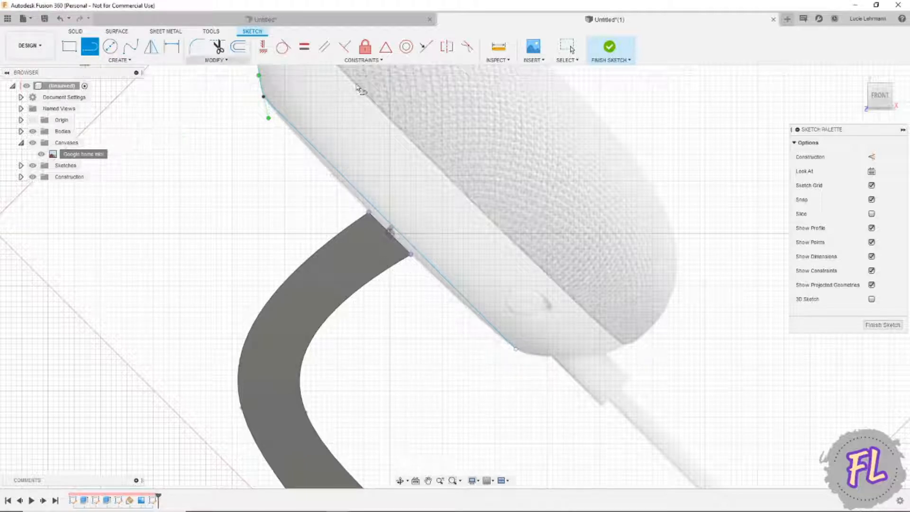
- Draw a construction centerline from the back line's midpoint, perpendicular through the speaker and past its front
{"action": "left_click", "coordinate": [872, 157]}
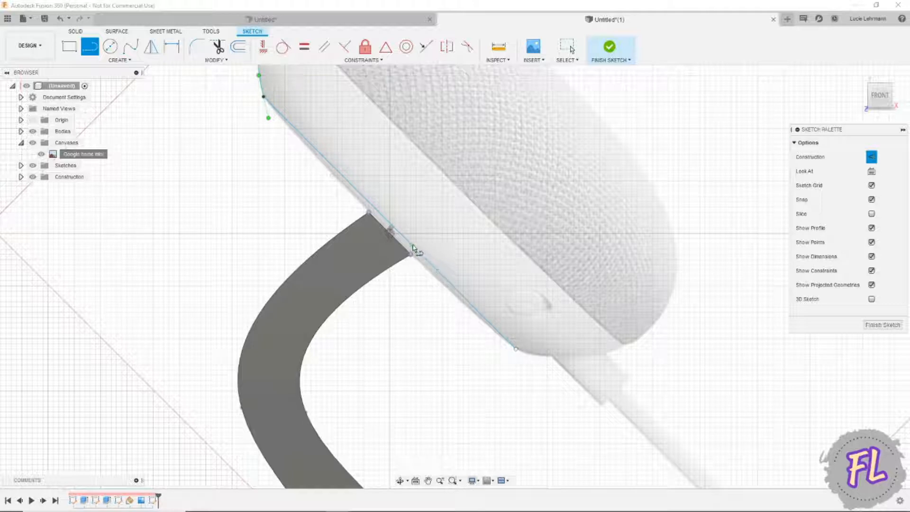
{"action": "left_click", "coordinate": [389, 223]}
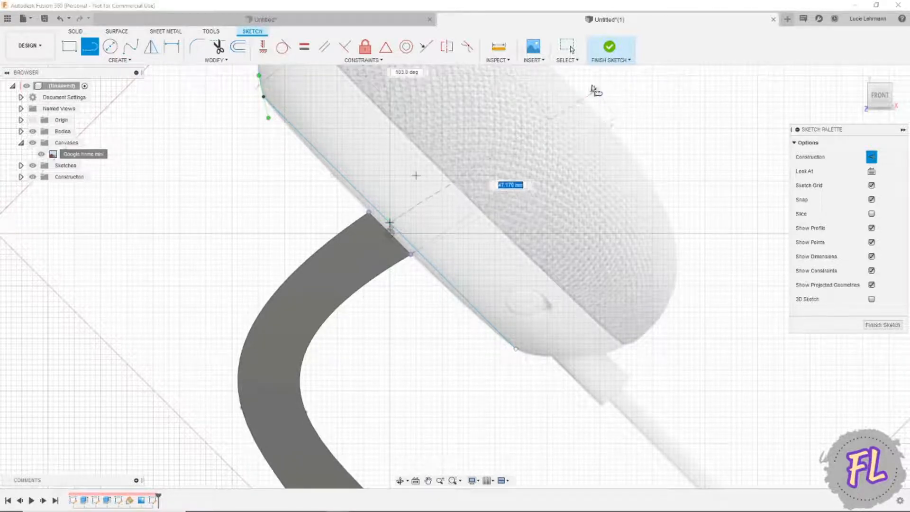
{"action": "scroll", "coordinate": [564, 93], "scroll_direction": "down", "scroll_amount": 4}
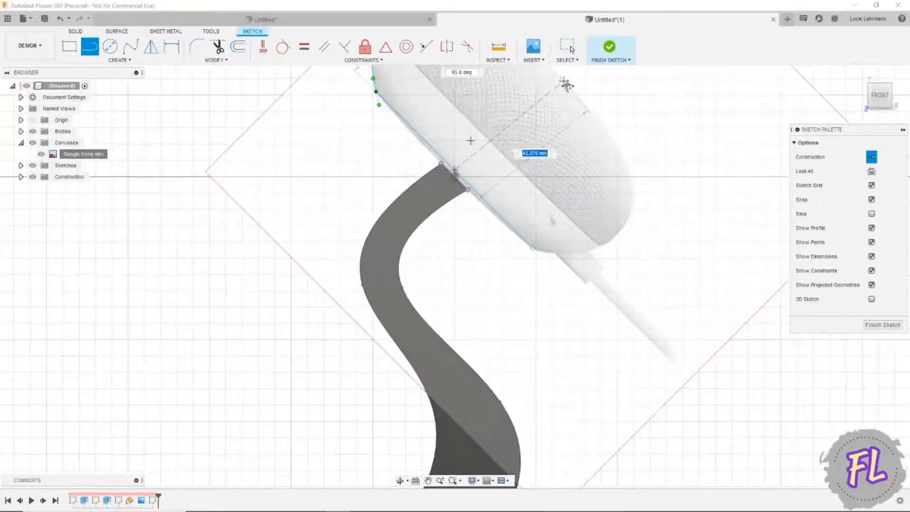
{"action": "left_click", "coordinate": [552, 138]}
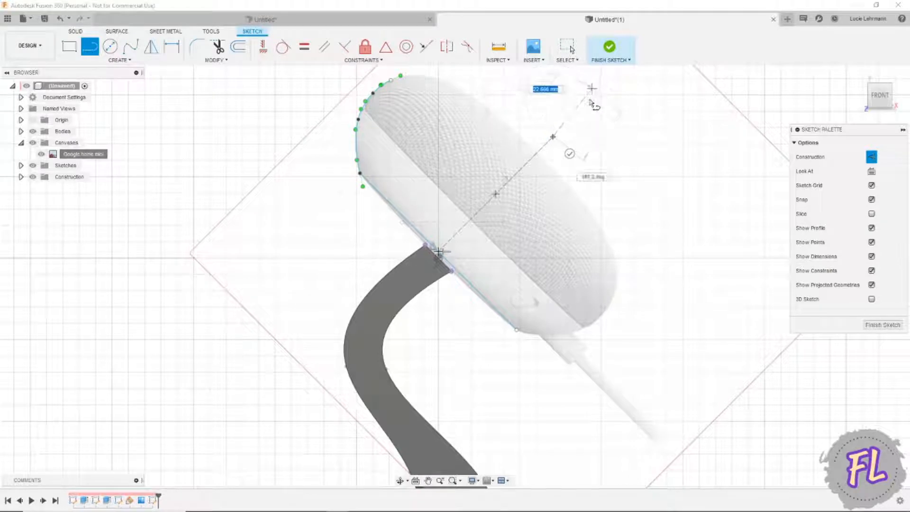
{"action": "key", "text": "Escape"}
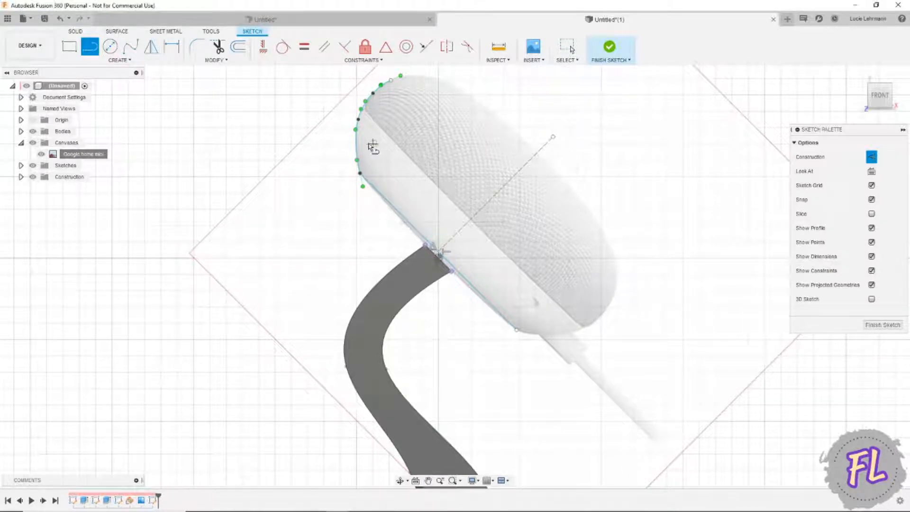
- Offset the chained spline and back line 2 mm outward as regular, non-construction geometry
{"action": "left_click", "coordinate": [237, 47]}
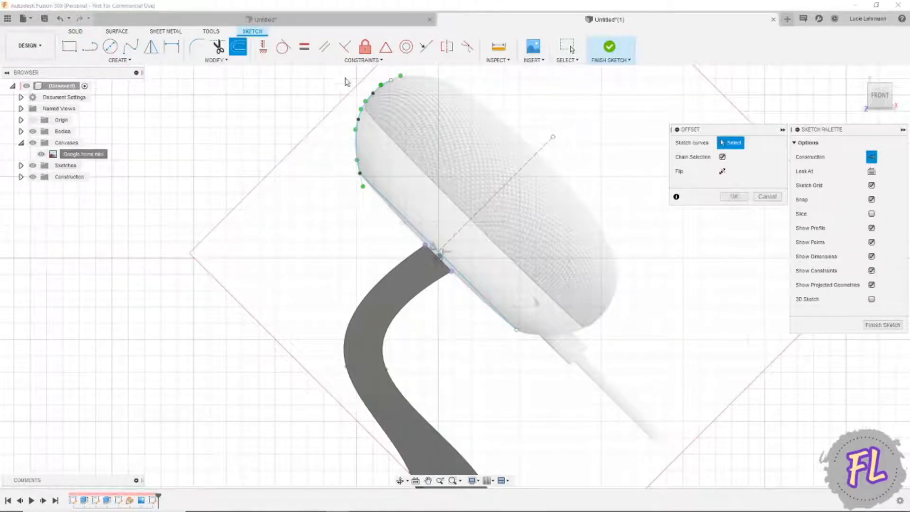
{"action": "left_click", "coordinate": [373, 88]}
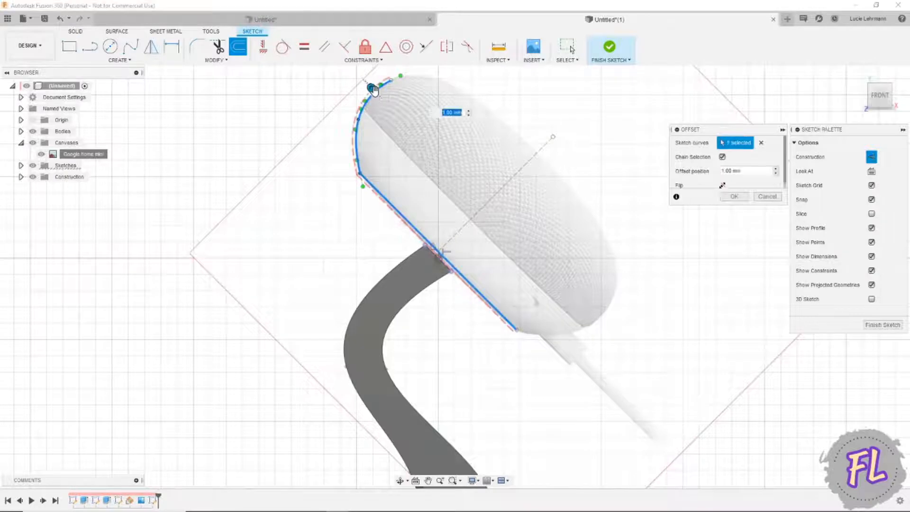
{"action": "left_click", "coordinate": [872, 158]}
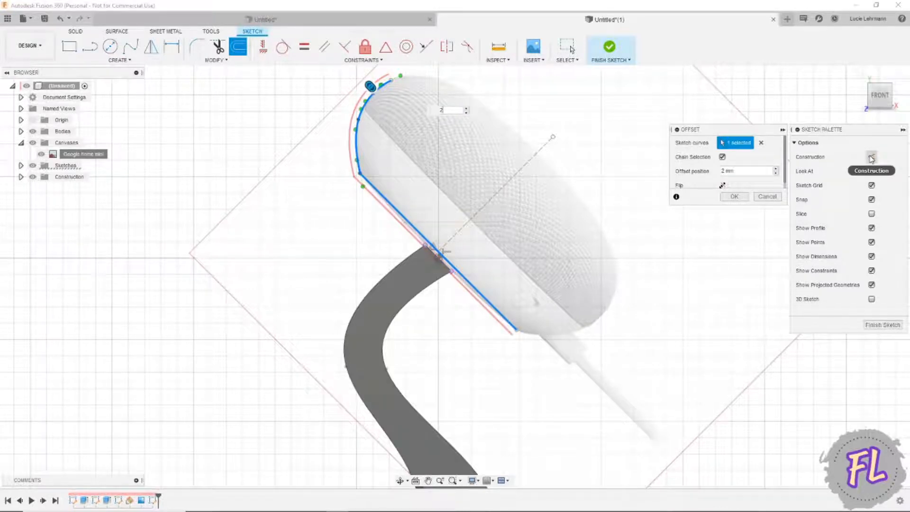
{"action": "key", "text": "Return"}
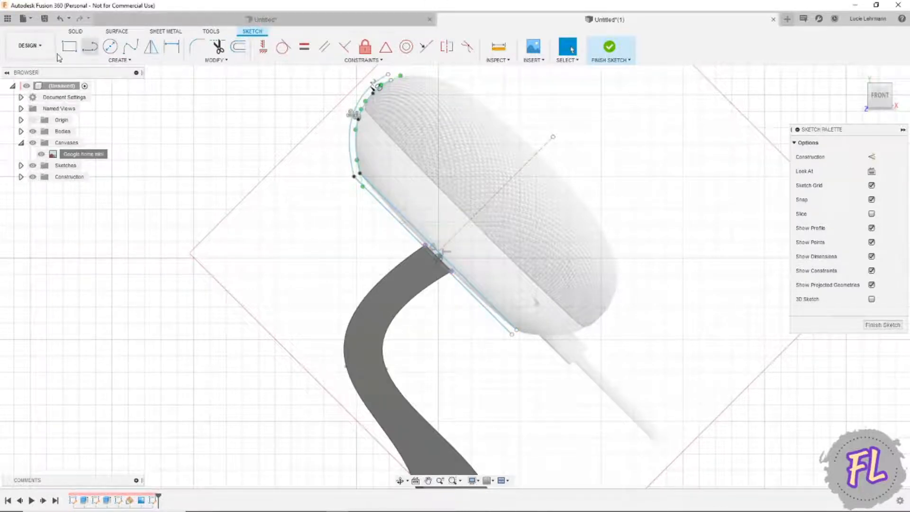
- Close the upper end between the spline and its offset with a short line, and draw a 2 mm line from the back line's midpoint to the offset line
{"action": "left_click", "coordinate": [88, 51]}
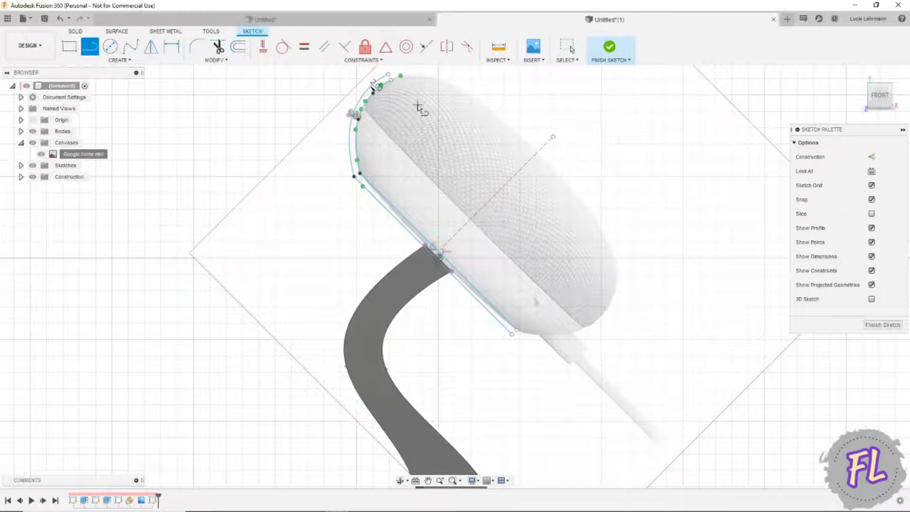
{"action": "left_click", "coordinate": [389, 75]}
{"action": "left_click", "coordinate": [391, 80]}
{"action": "scroll", "coordinate": [466, 258], "scroll_direction": "up", "scroll_amount": 5}
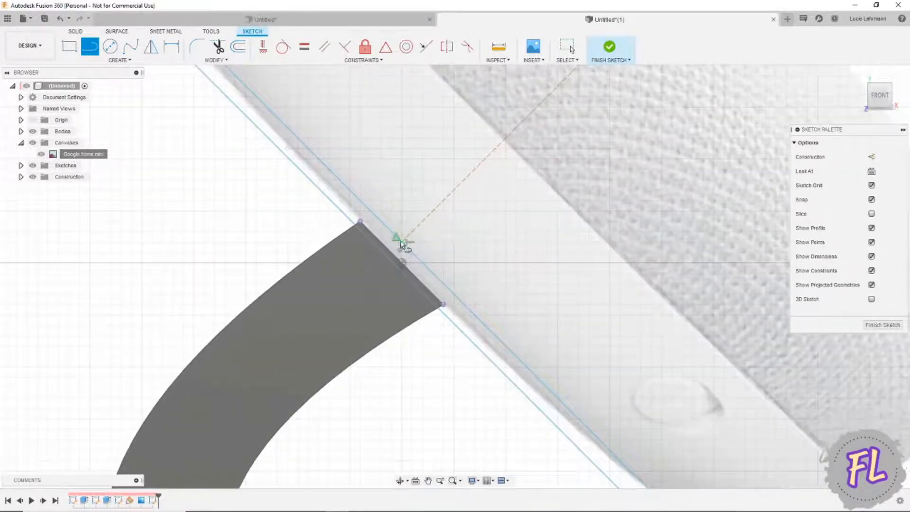
{"action": "left_click", "coordinate": [403, 243]}
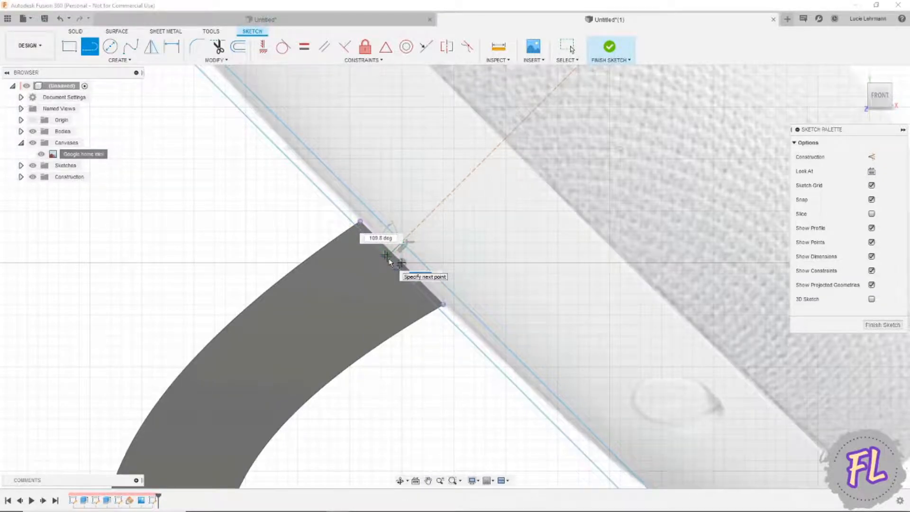
{"action": "scroll", "coordinate": [389, 262], "scroll_direction": "up", "scroll_amount": 3}
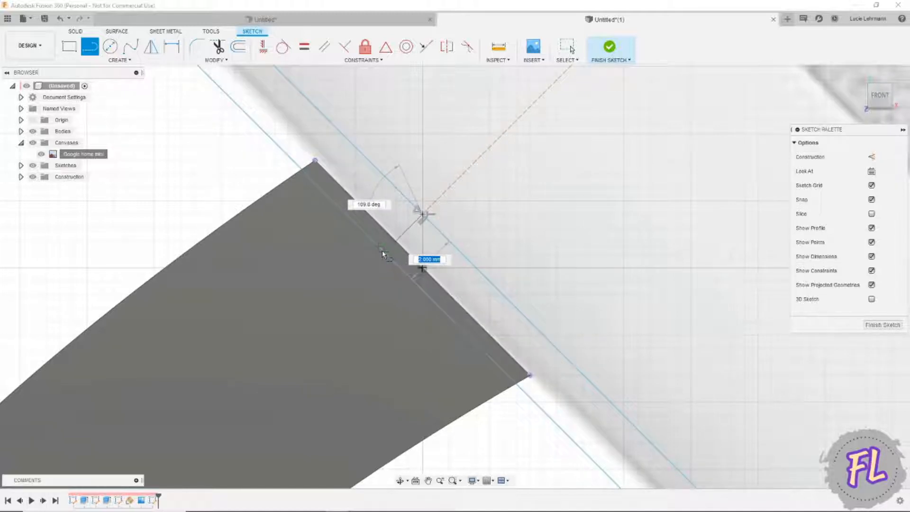
{"action": "key", "text": "Escape"}
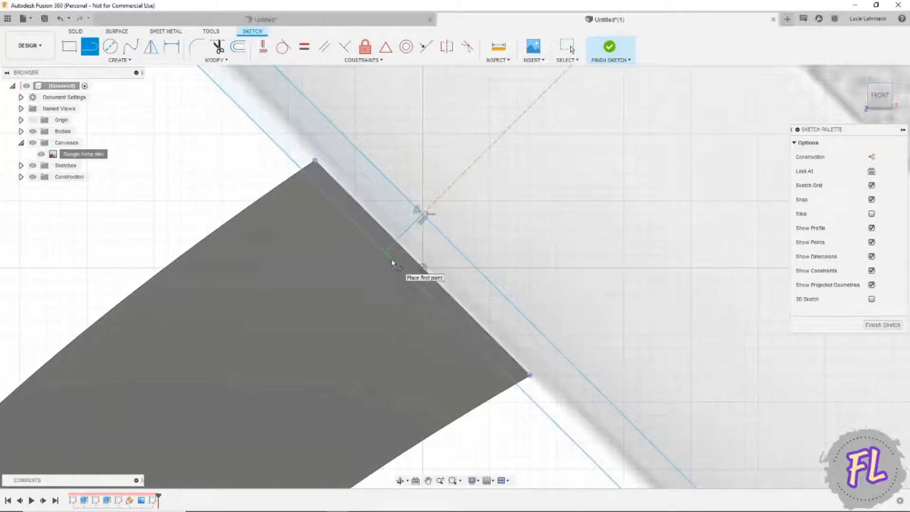
- Try to constrain the short line at the back's midpoint perpendicular to the back line and its offset
{"action": "left_click", "coordinate": [345, 47]}
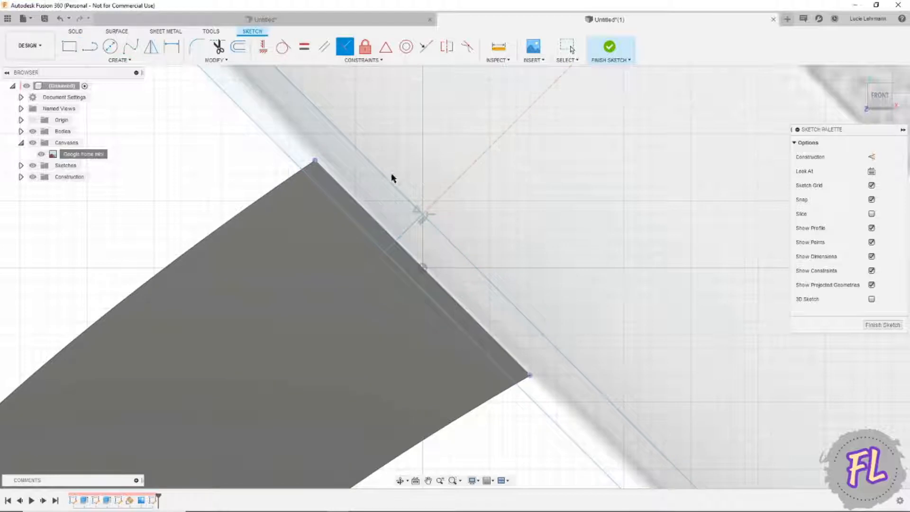
{"action": "left_click", "coordinate": [406, 202]}
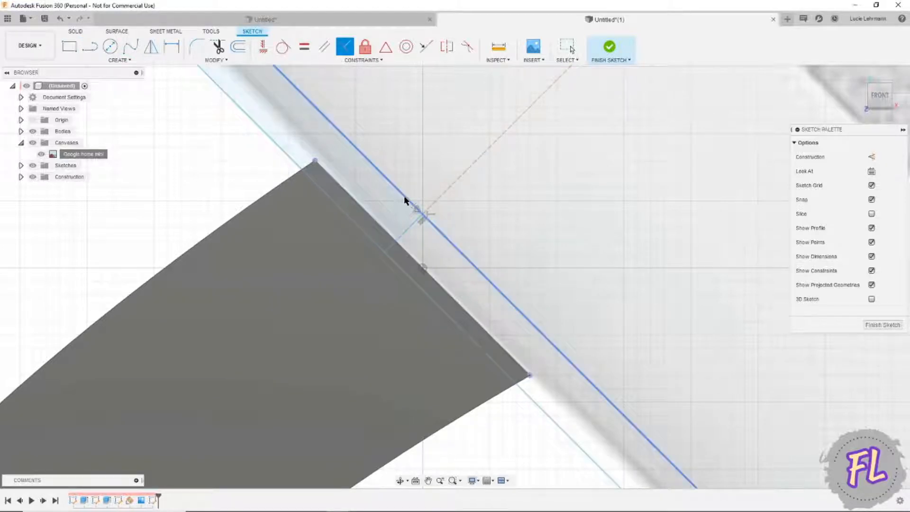
{"action": "left_click", "coordinate": [406, 232]}
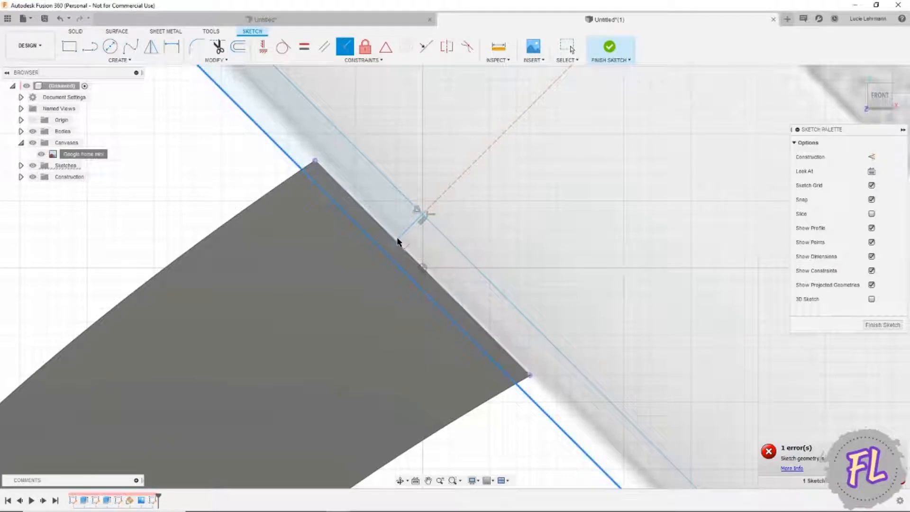
{"action": "left_click", "coordinate": [404, 241]}
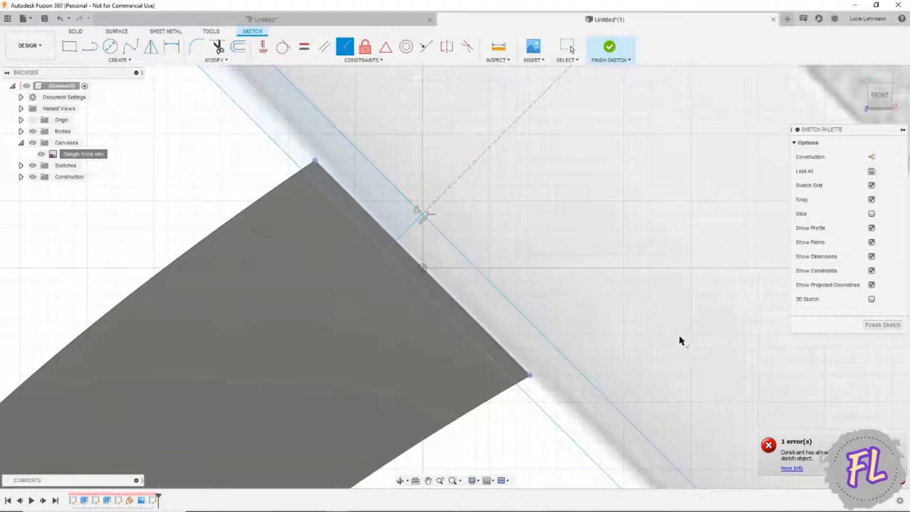
{"action": "scroll", "coordinate": [485, 242], "scroll_direction": "down", "scroll_amount": 6}
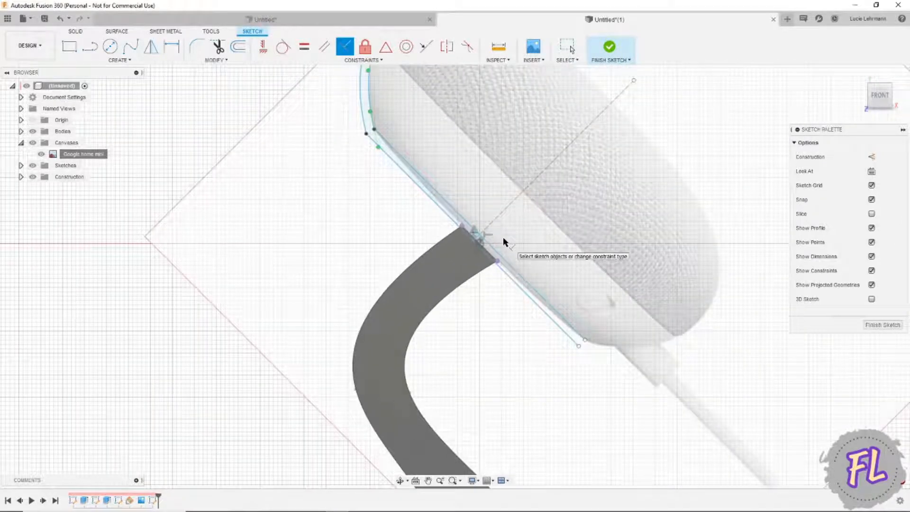
- Trim away the lower halves of the back line and its offset, beyond the short line at the midpoint
{"action": "key", "text": "t"}
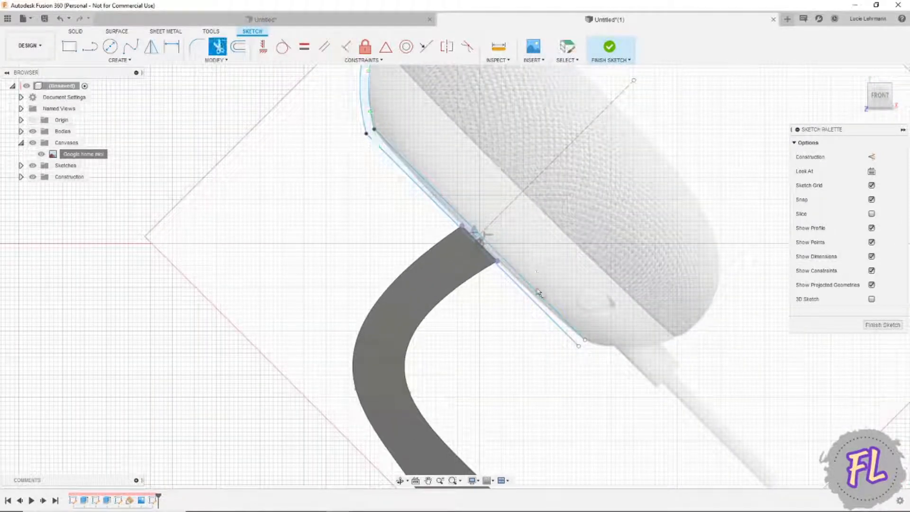
{"action": "left_click", "coordinate": [535, 293]}
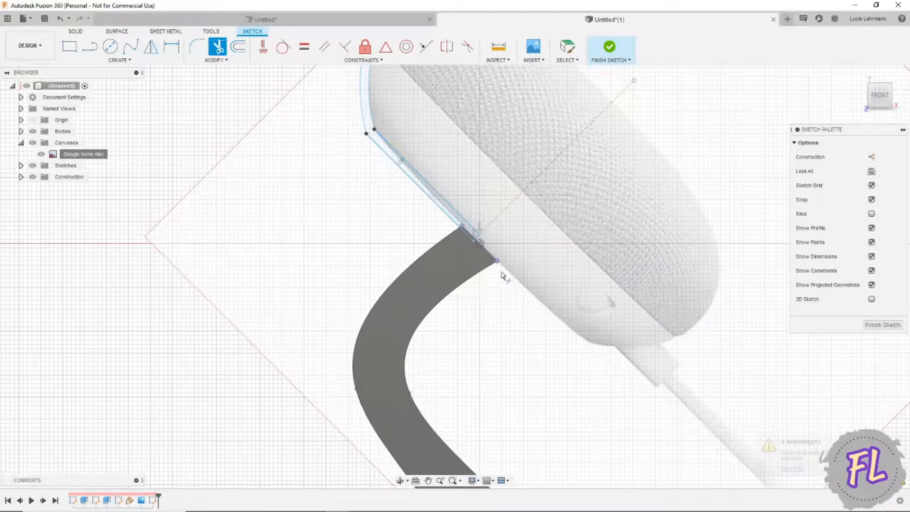
{"action": "scroll", "coordinate": [502, 273], "scroll_direction": "down", "scroll_amount": 3}
{"action": "scroll", "coordinate": [482, 278], "scroll_direction": "up", "scroll_amount": 6}
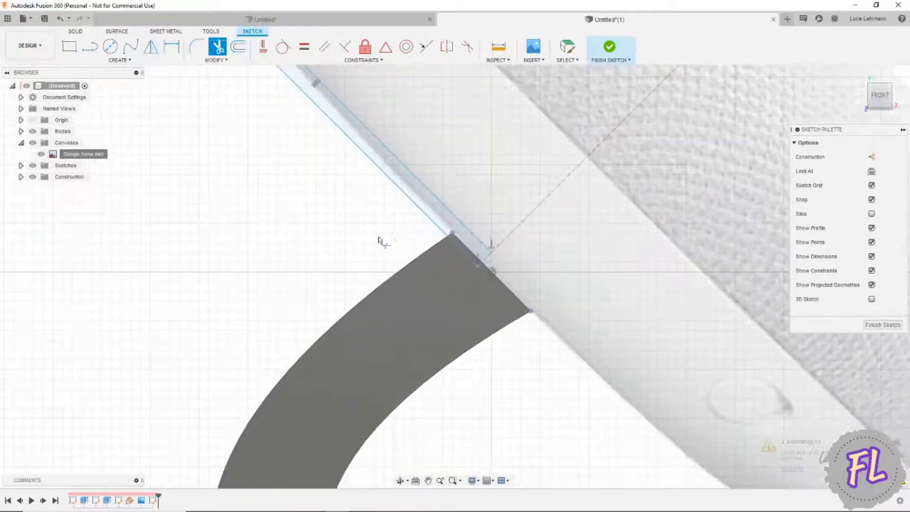
{"action": "scroll", "coordinate": [378, 240], "scroll_direction": "down", "scroll_amount": 3}
{"action": "key", "text": "Escape"}
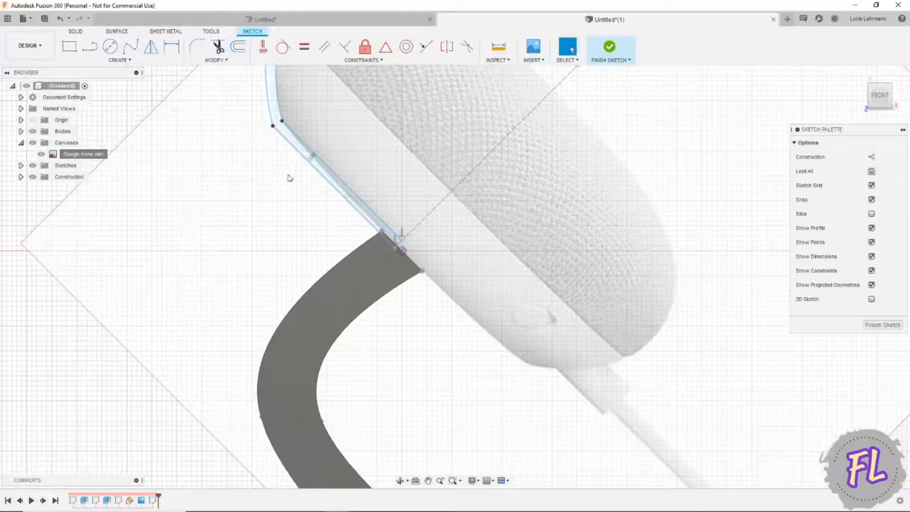
- Finish the sketch and revolve the closed 2 mm cradle profile 360 degrees about the construction centerline as a new body
{"action": "left_click", "coordinate": [325, 171]}
{"action": "scroll", "coordinate": [271, 202], "scroll_direction": "down", "scroll_amount": 3}
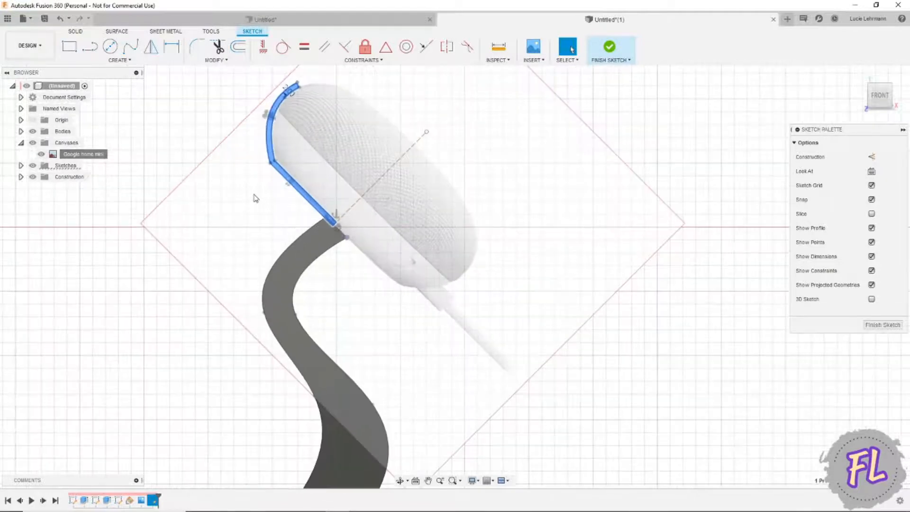
{"action": "middle_click_drag", "start_coordinate": [246, 199], "coordinate": [269, 277]}
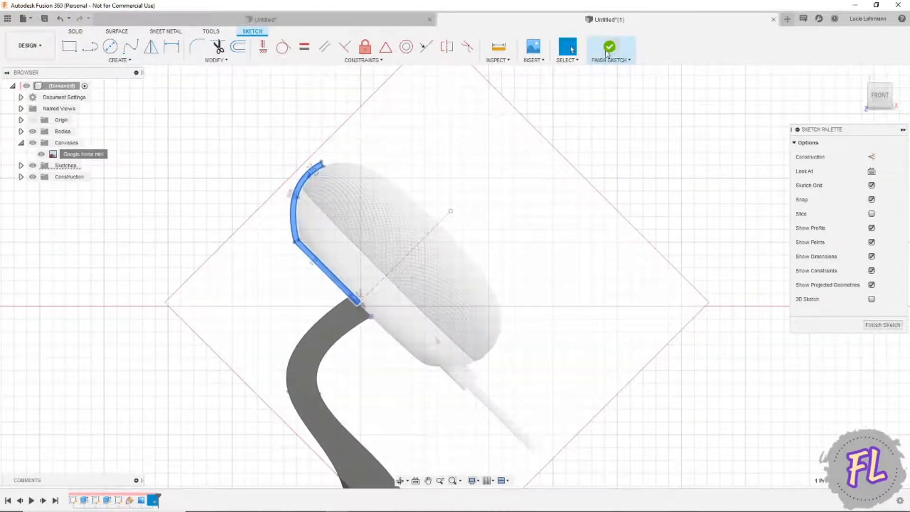
{"action": "left_click", "coordinate": [608, 47]}
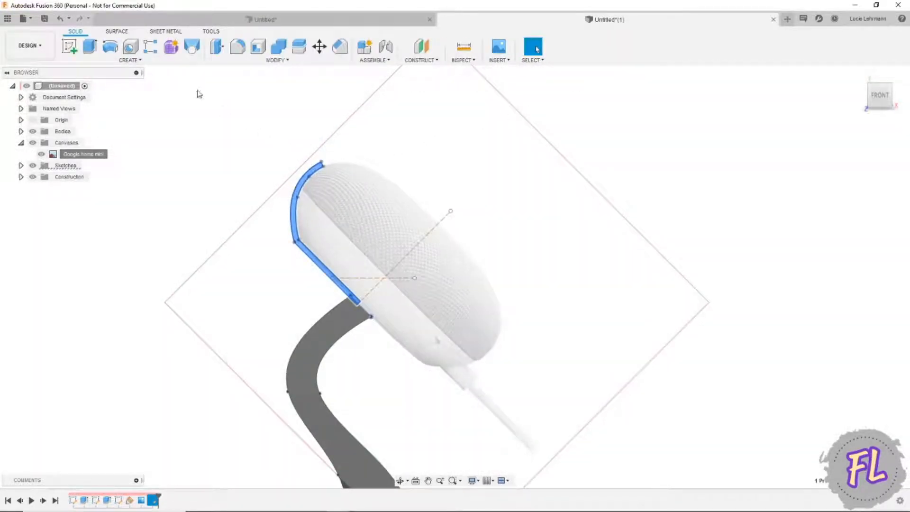
{"action": "left_click", "coordinate": [110, 46]}
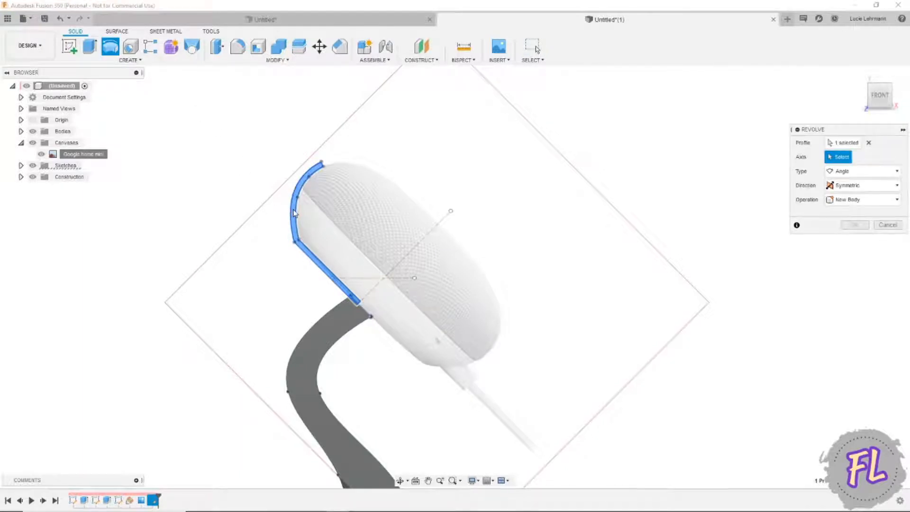
{"action": "mouse_move", "coordinate": [595, 214]}
{"action": "middle_mouse_down", "text": "shift"}
{"action": "mouse_move", "coordinate": [565, 262]}
{"action": "mouse_move", "coordinate": [455, 232]}
{"action": "middle_mouse_up", "text": "shift"}
{"action": "left_click", "coordinate": [459, 217]}
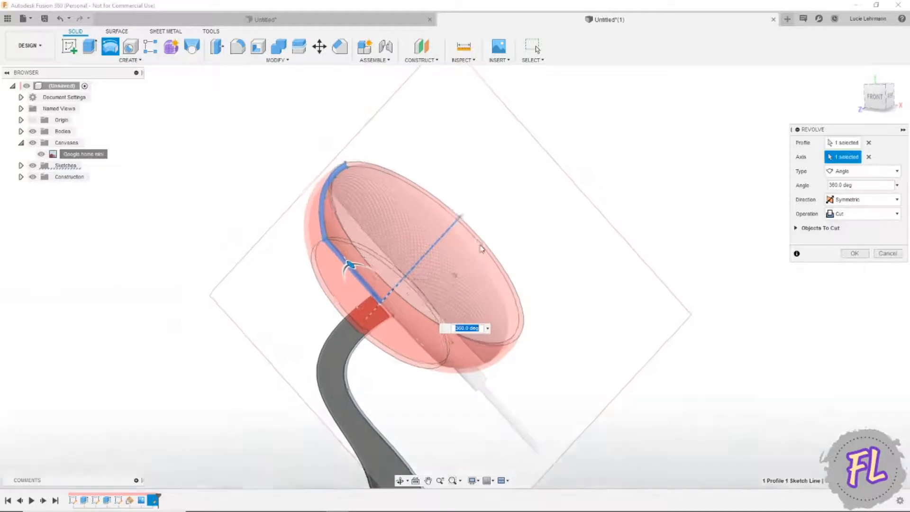
{"action": "middle_click_drag", "start_coordinate": [659, 298], "coordinate": [687, 327], "text": "shift"}
{"action": "left_click", "coordinate": [863, 214]}
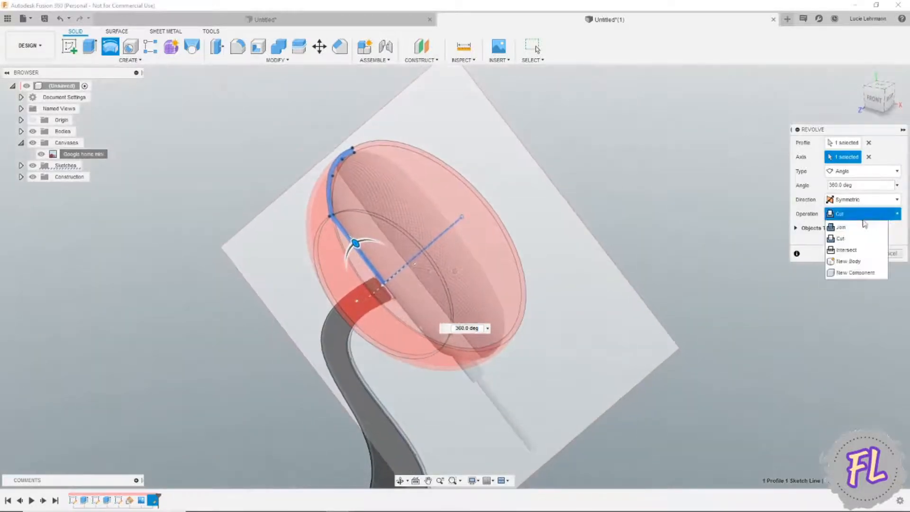
{"action": "left_click", "coordinate": [853, 261]}
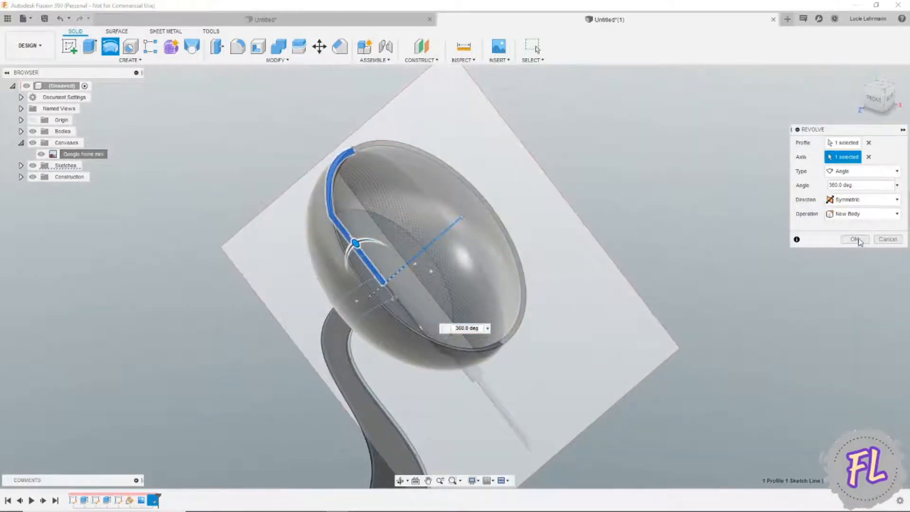
{"action": "left_click", "coordinate": [855, 238]}
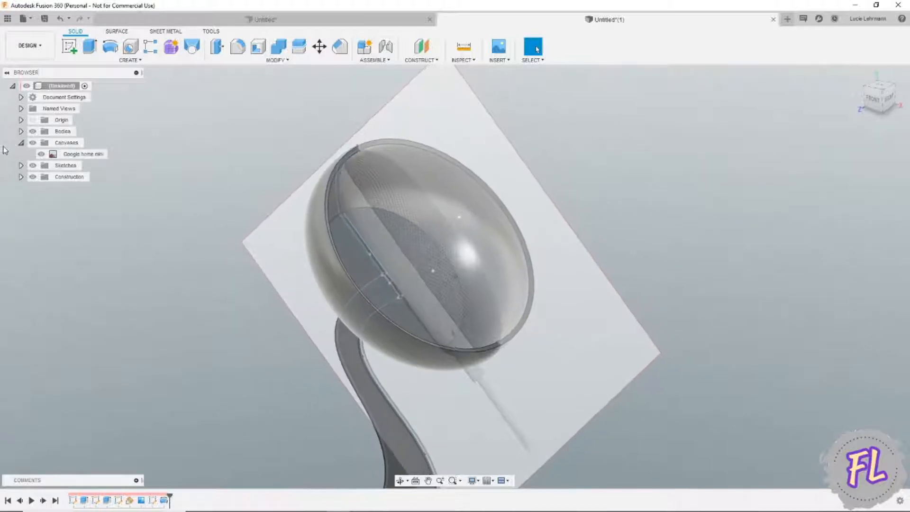
- Hide the canvases and start a new sketch on the flat circular back face inside the cradle bowl
{"action": "left_click", "coordinate": [32, 143]}
{"action": "middle_click_drag", "start_coordinate": [381, 289], "coordinate": [478, 266], "text": "shift"}
{"action": "left_click", "coordinate": [69, 46]}
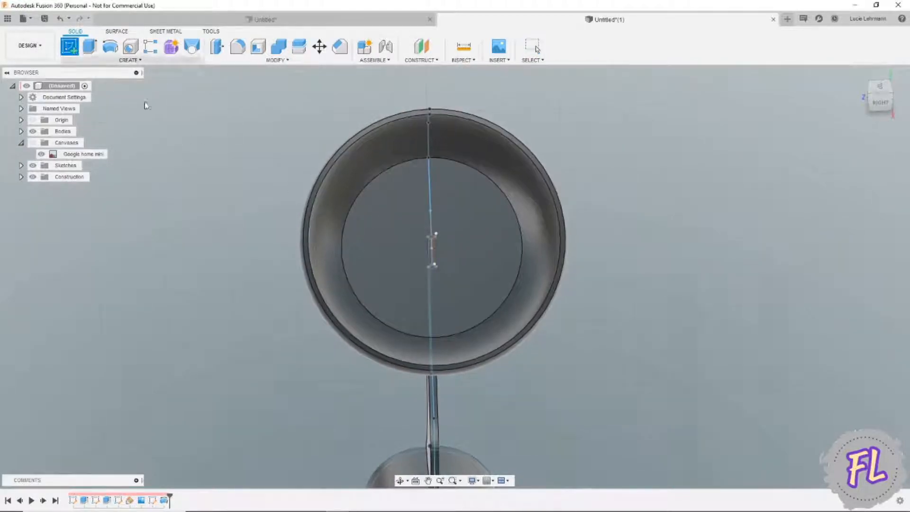
{"action": "left_click", "coordinate": [487, 262]}
{"action": "left_click", "coordinate": [466, 246]}
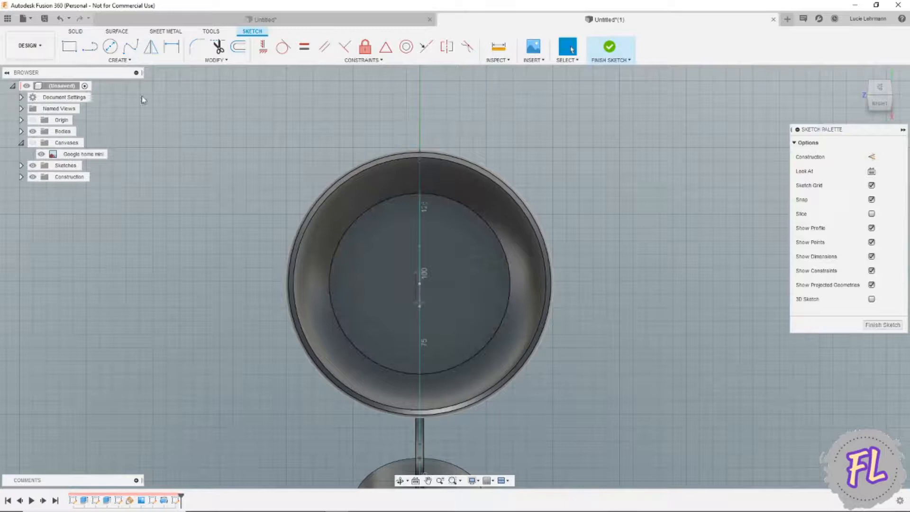
- Draw a 45 mm diameter circle centered on the cradle's flat inner back face
{"action": "left_click", "coordinate": [110, 46]}
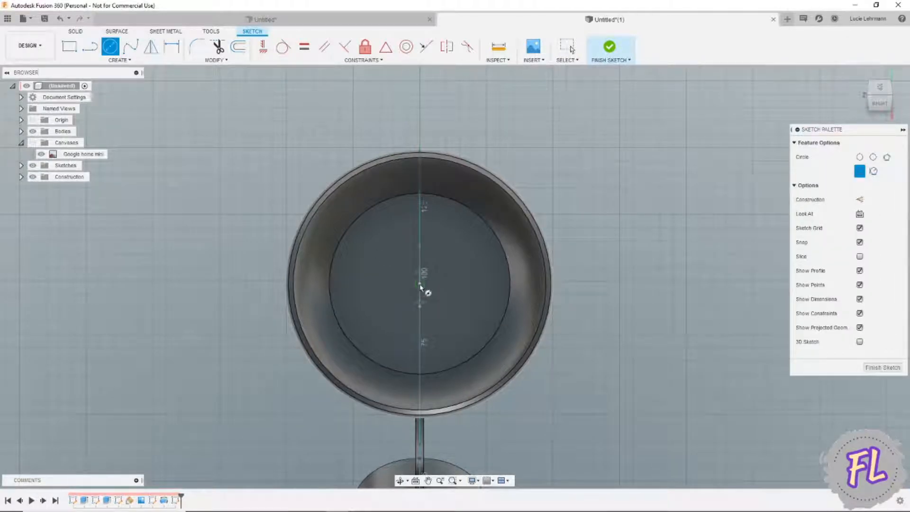
{"action": "scroll", "coordinate": [416, 284], "scroll_direction": "up", "scroll_amount": 5}
{"action": "left_click", "coordinate": [417, 281]}
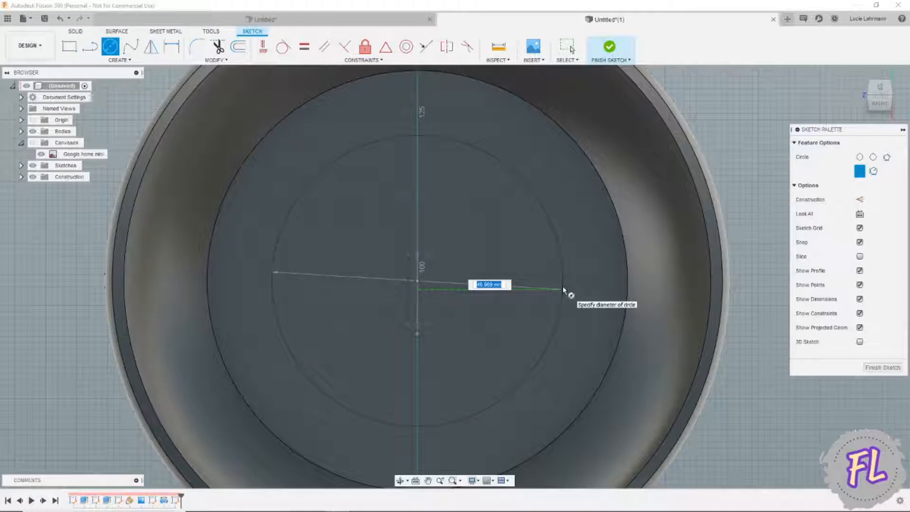
{"action": "type", "text": "50"}
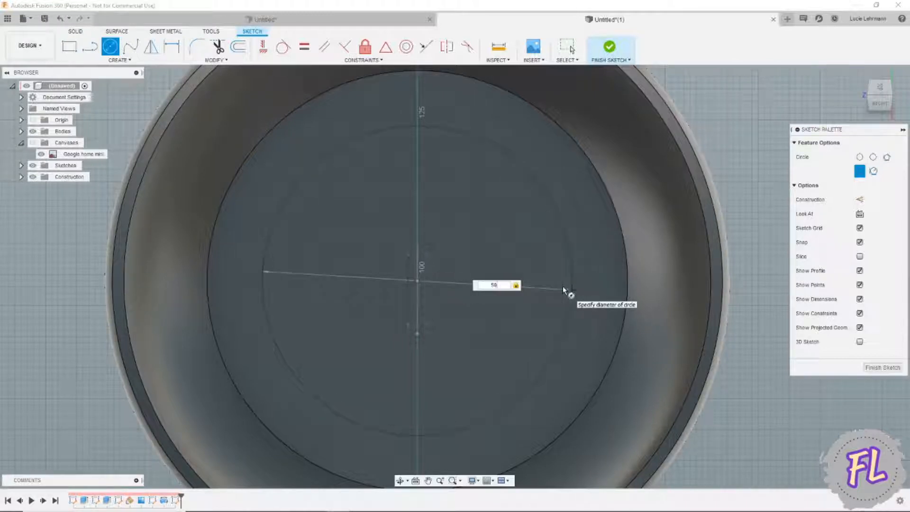
{"action": "key", "text": "BackSpace"}
{"action": "key", "text": "BackSpace"}
{"action": "type", "text": "45"}
{"action": "key", "text": "Return"}
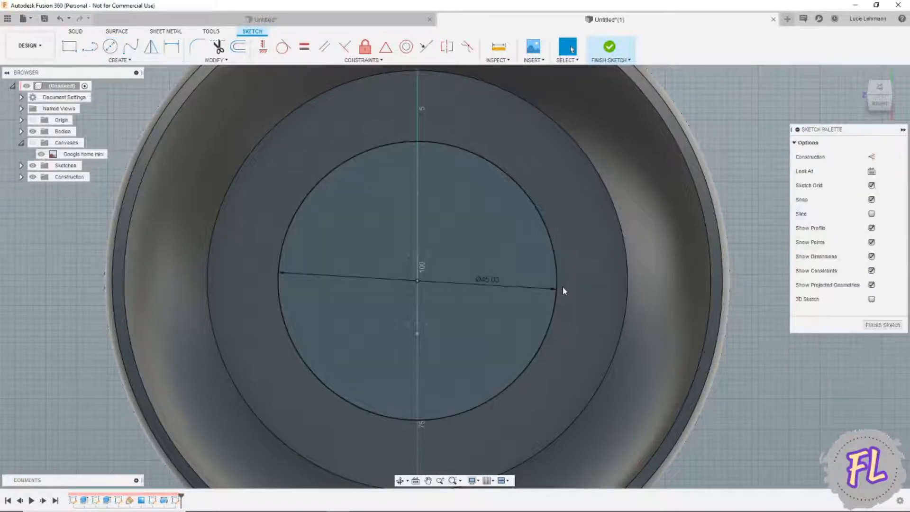
{"action": "scroll", "coordinate": [528, 289], "scroll_direction": "down", "scroll_amount": 5}
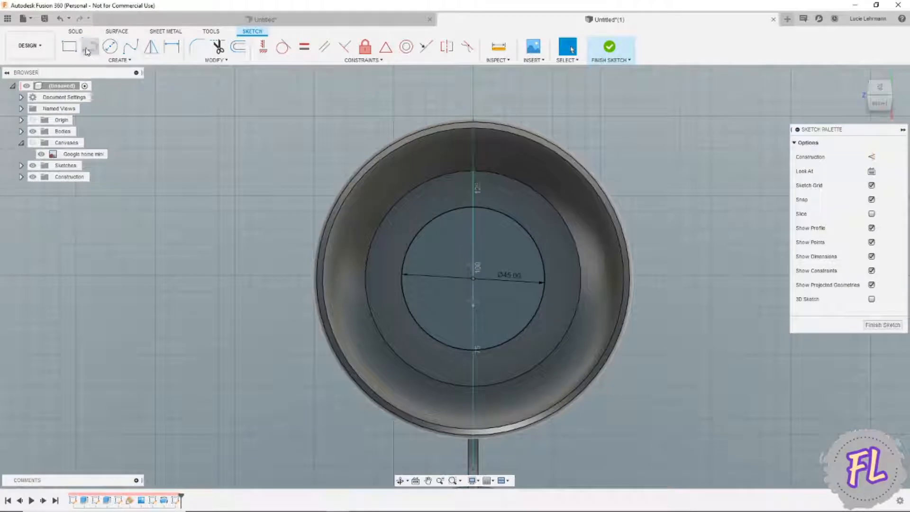
- Draw a vertical construction line from the circle's center up past the cradle's rim
{"action": "left_click", "coordinate": [87, 51]}
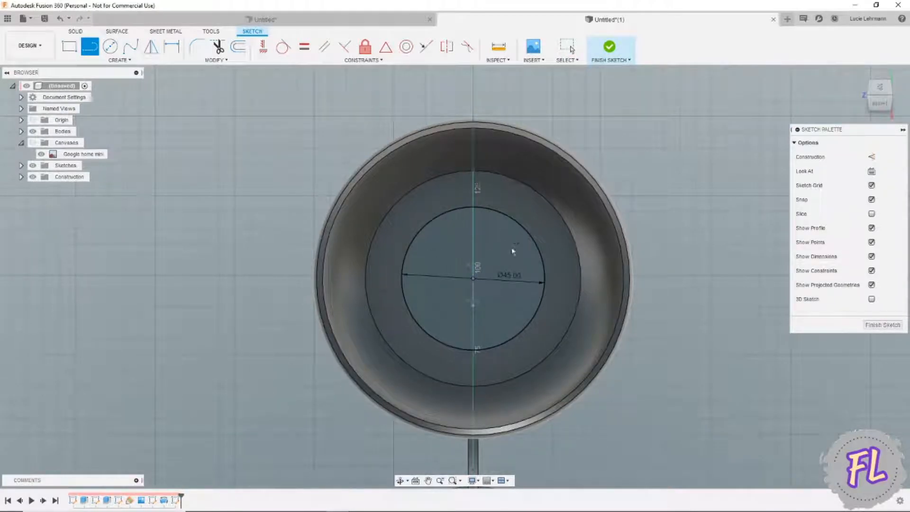
{"action": "left_click", "coordinate": [872, 157]}
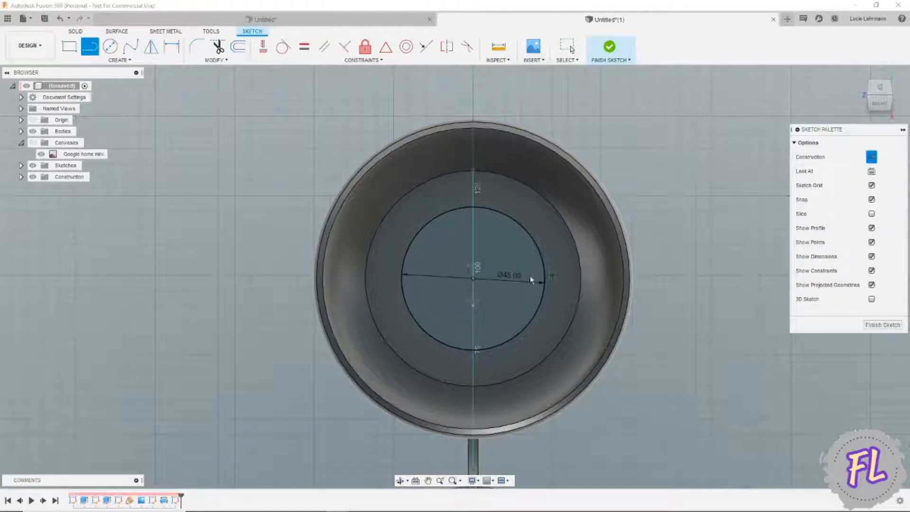
{"action": "left_click", "coordinate": [475, 278]}
{"action": "left_click", "coordinate": [473, 86]}
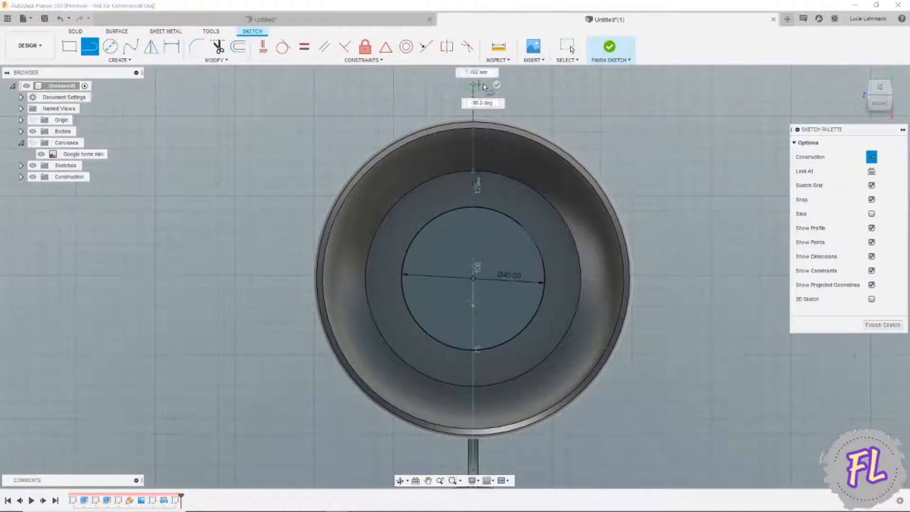
{"action": "left_click", "coordinate": [498, 86]}
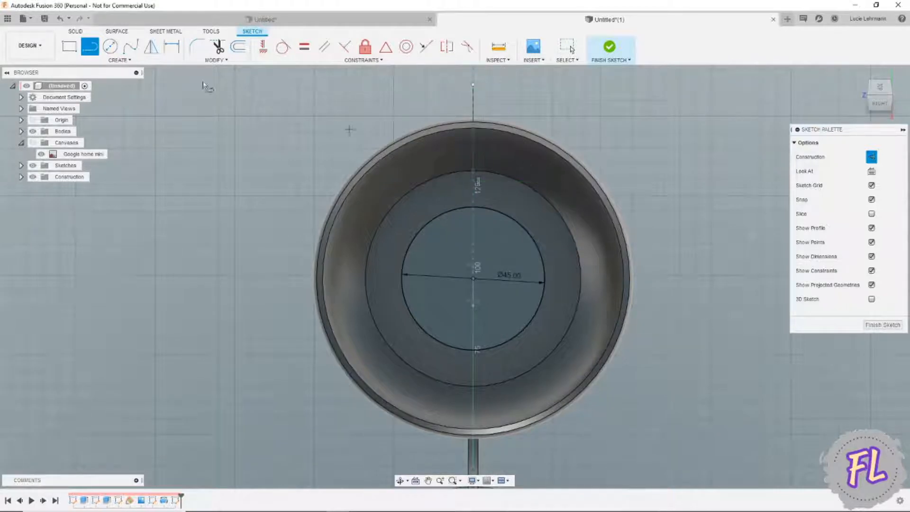
- Draw a regular line slanting outward from the 45 mm circle past the rim, and a horizontal line from its end to the construction line
{"action": "left_click", "coordinate": [871, 156]}
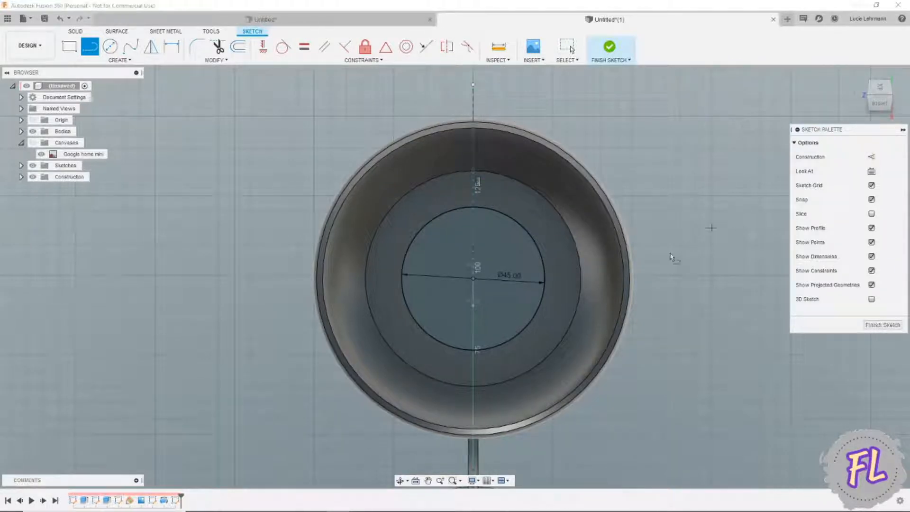
{"action": "left_click", "coordinate": [505, 216]}
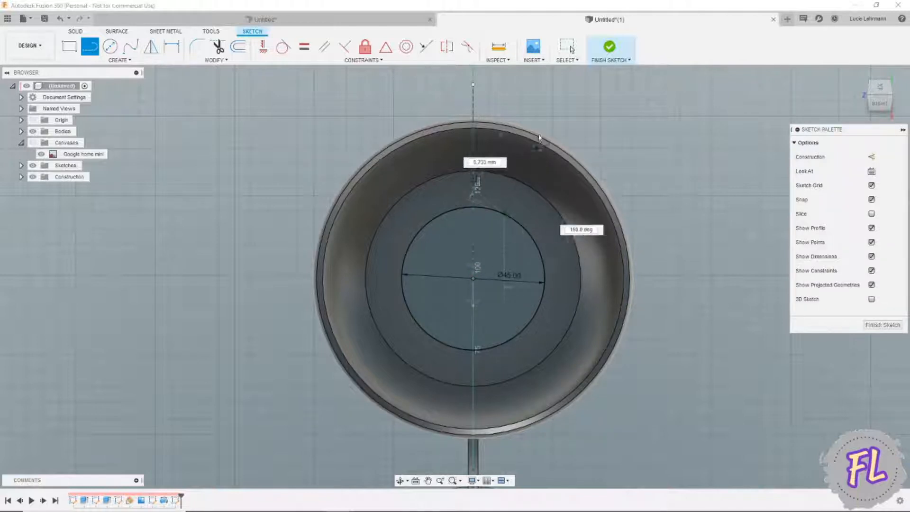
{"action": "left_click", "coordinate": [474, 116]}
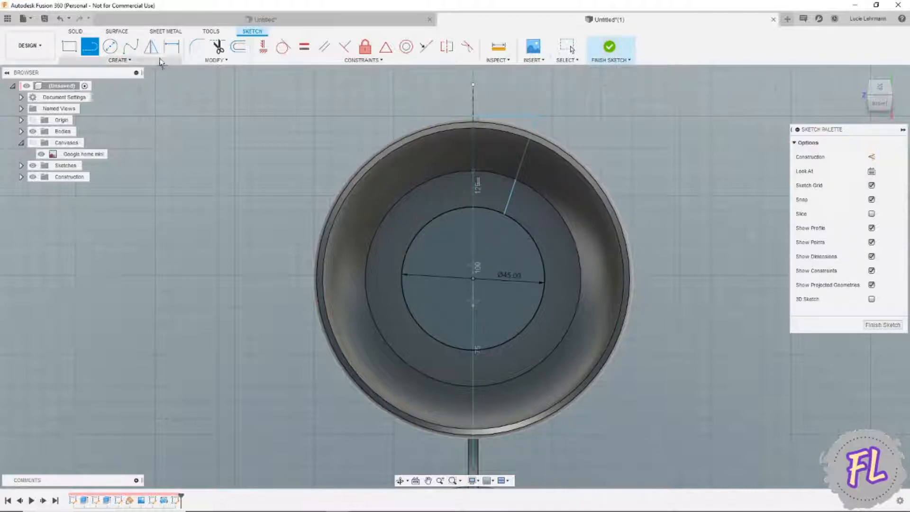
- Mirror the slanted and horizontal lines across the vertical construction line, and draw a concentric circle through their outer corners, outside the rim
{"action": "left_click", "coordinate": [151, 46]}
{"action": "double_click", "coordinate": [532, 128]}
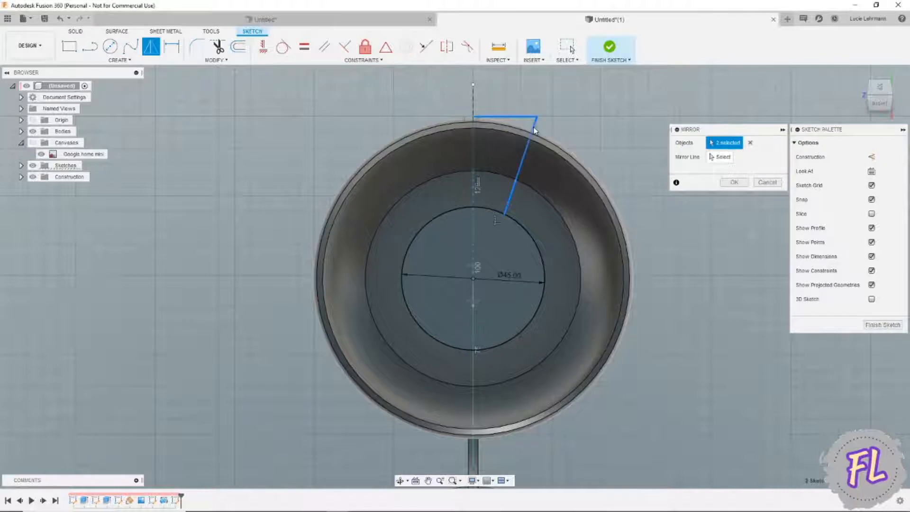
{"action": "left_click", "coordinate": [719, 156]}
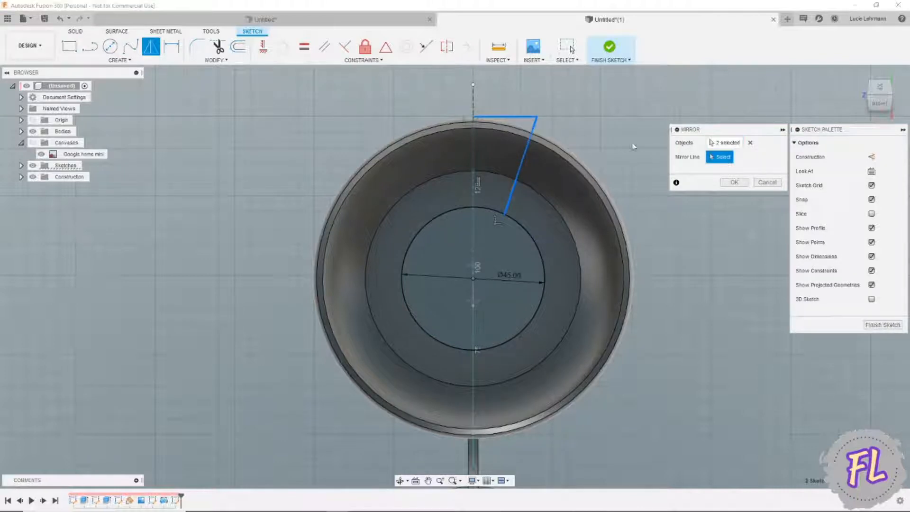
{"action": "left_click", "coordinate": [473, 112]}
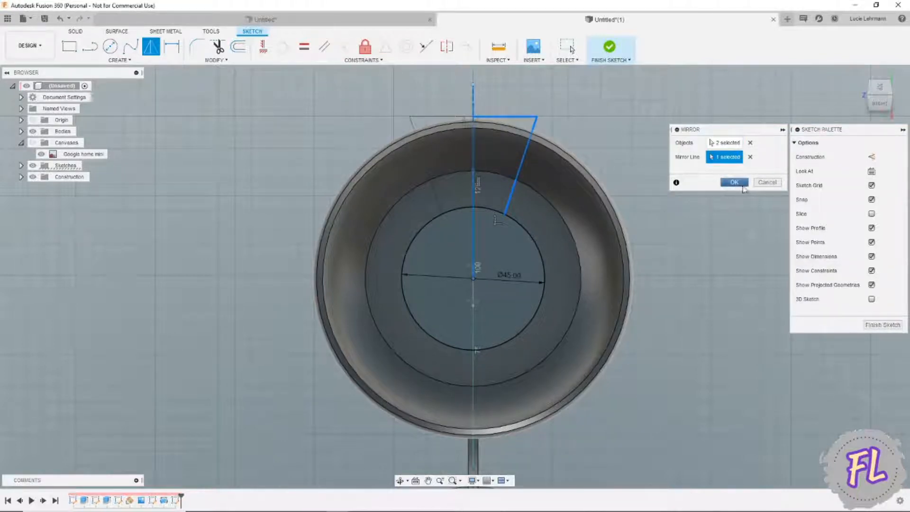
{"action": "left_click", "coordinate": [734, 182]}
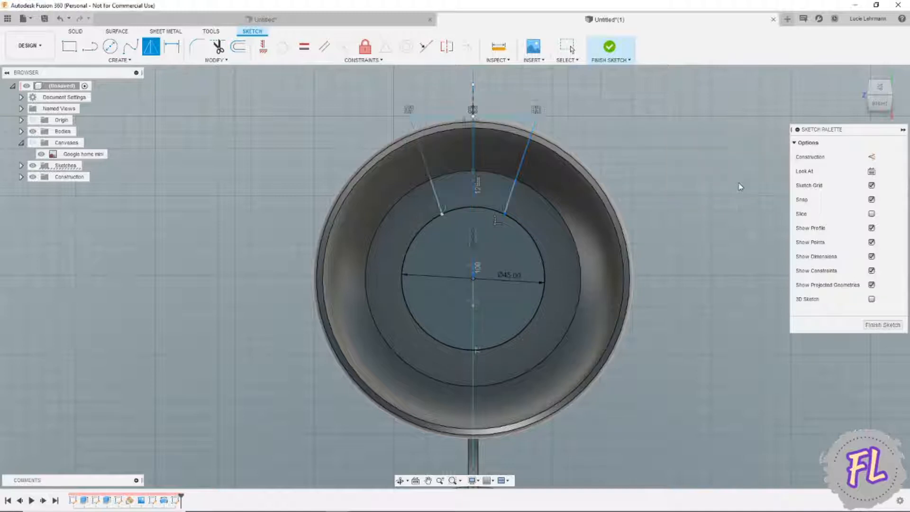
{"action": "left_click", "coordinate": [112, 51]}
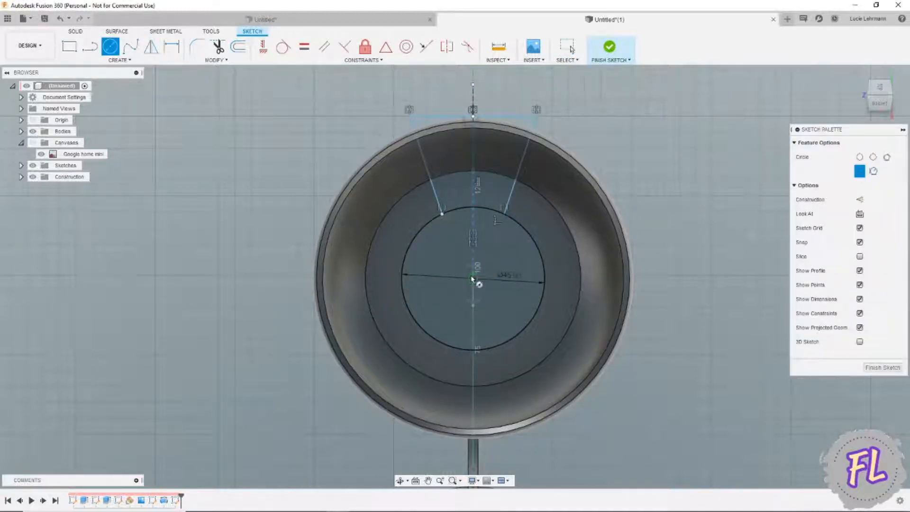
{"action": "left_click", "coordinate": [540, 122]}
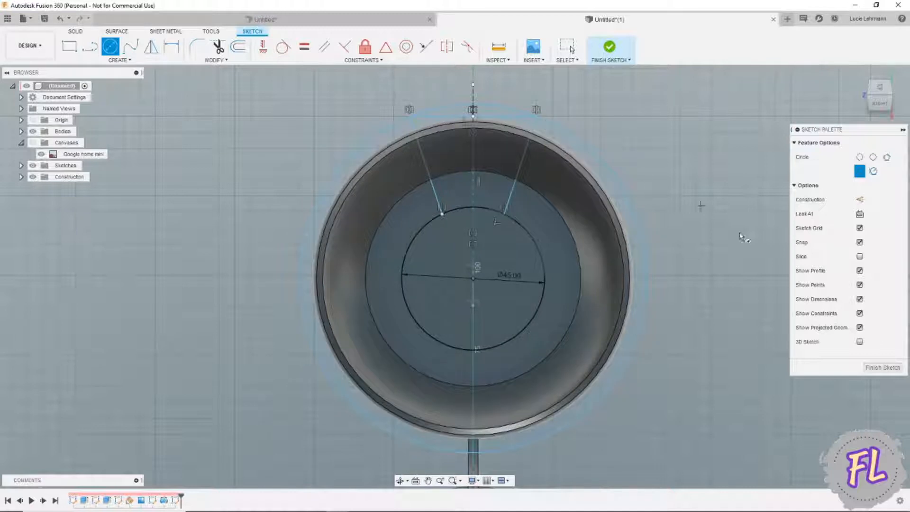
- Circular-pattern the two slanted lines and their horizontal lines around the 45 mm circle's center with quantity 3, and finish the sketch
{"action": "left_click", "coordinate": [85, 60]}
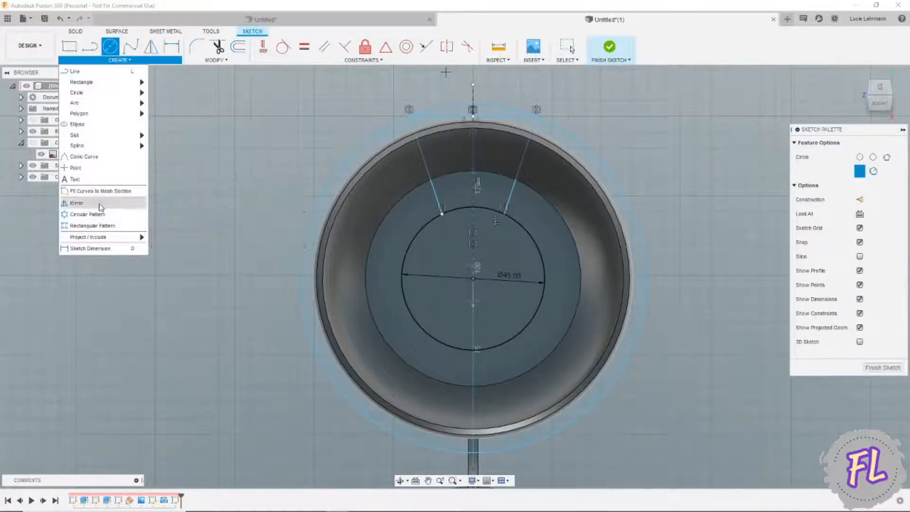
{"action": "left_click", "coordinate": [86, 214]}
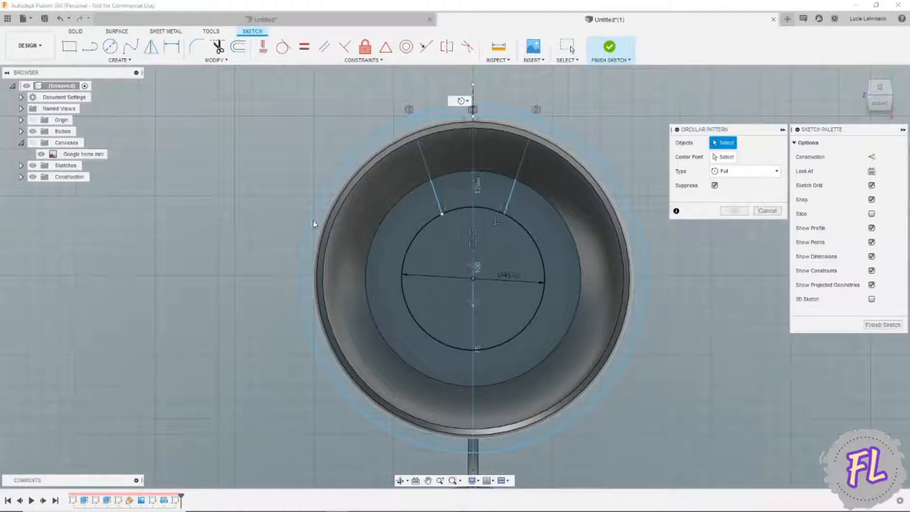
{"action": "double_click", "coordinate": [512, 198]}
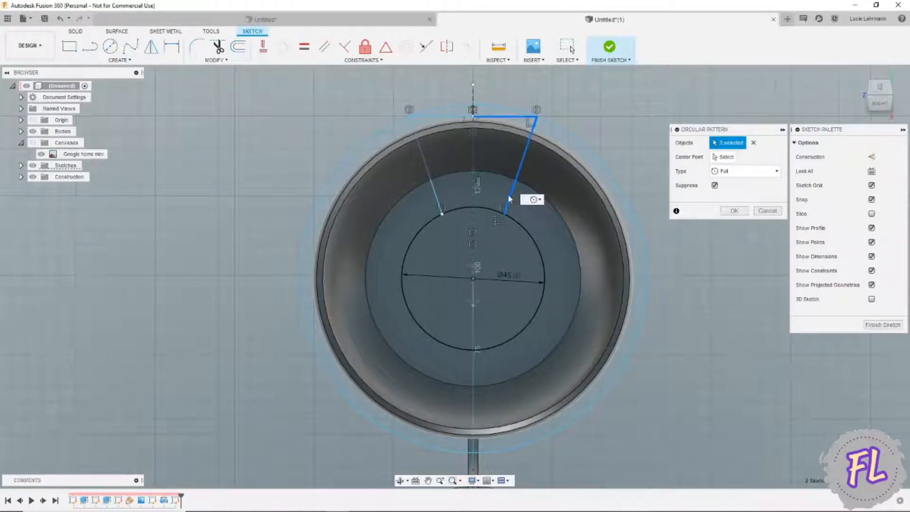
{"action": "double_click", "coordinate": [432, 187]}
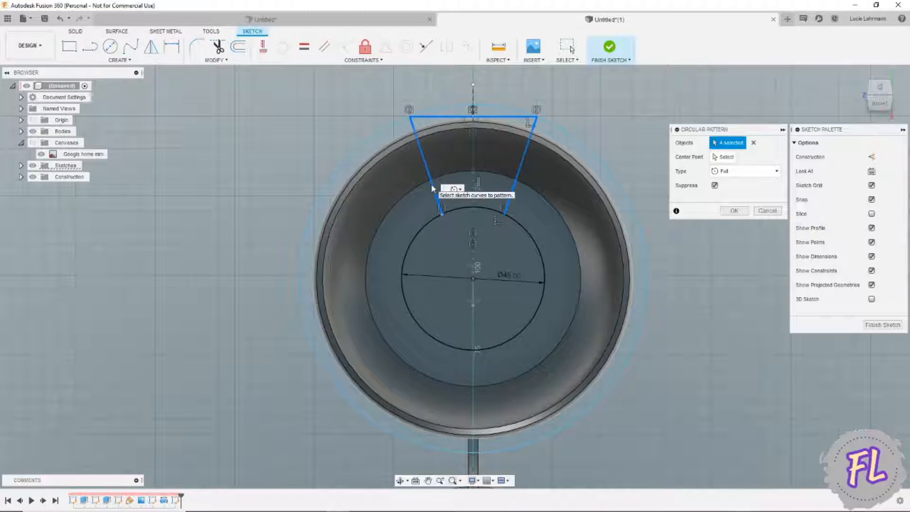
{"action": "left_click", "coordinate": [733, 160]}
{"action": "left_click", "coordinate": [472, 279]}
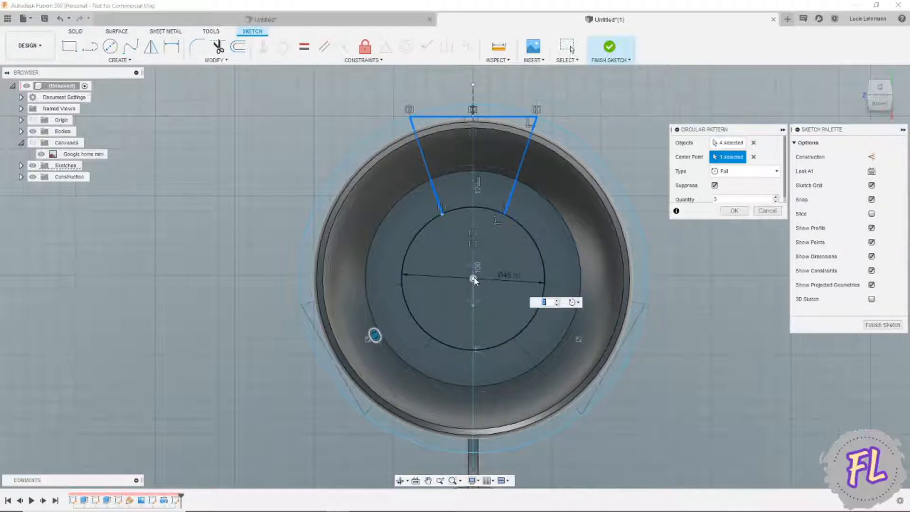
{"action": "left_click", "coordinate": [734, 210]}
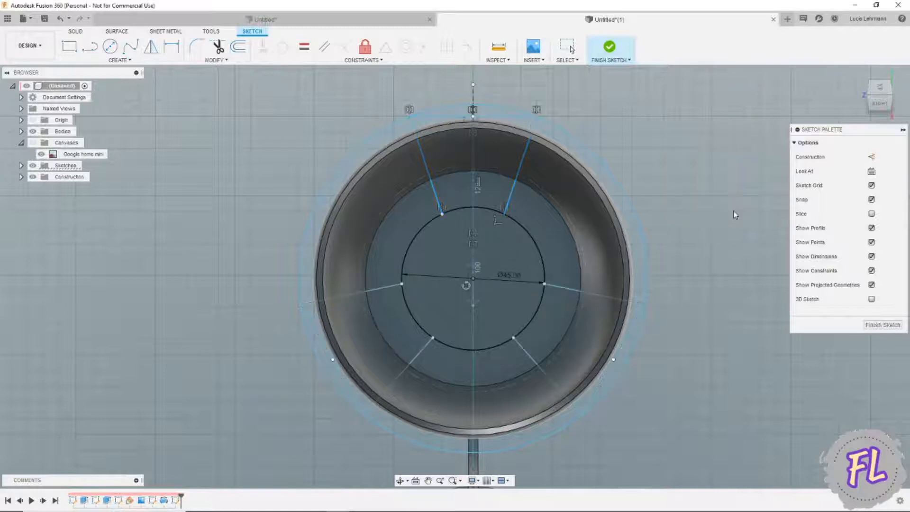
{"action": "left_click", "coordinate": [609, 47]}
- Extrude-cut the three wide sectors between the narrow spokes through the cradle in two directions, 75 mm on side 1 and 30 mm on side 2
{"action": "key", "text": "e"}
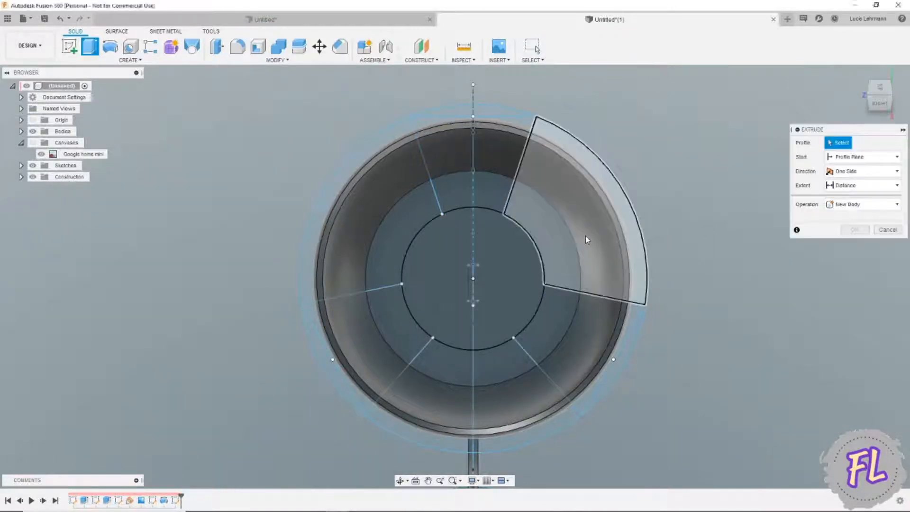
{"action": "left_click", "coordinate": [585, 235]}
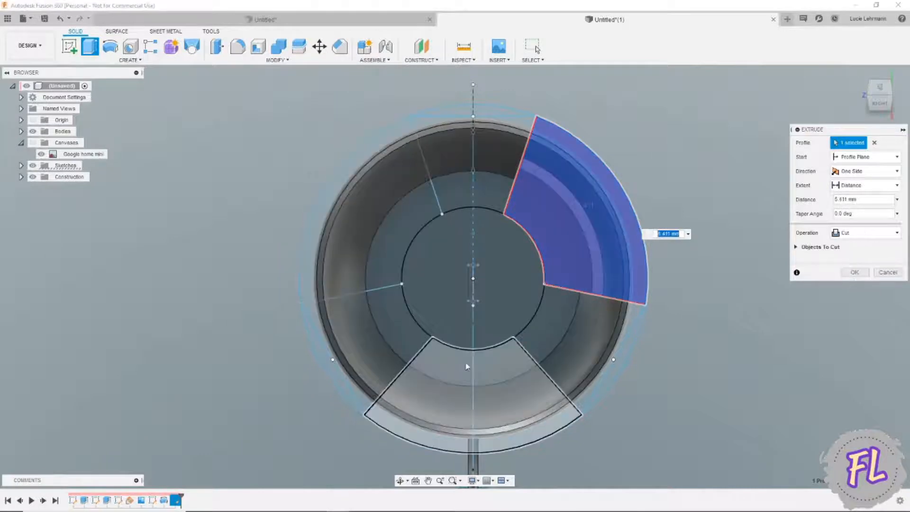
{"action": "left_click", "coordinate": [467, 378]}
{"action": "left_click", "coordinate": [385, 250]}
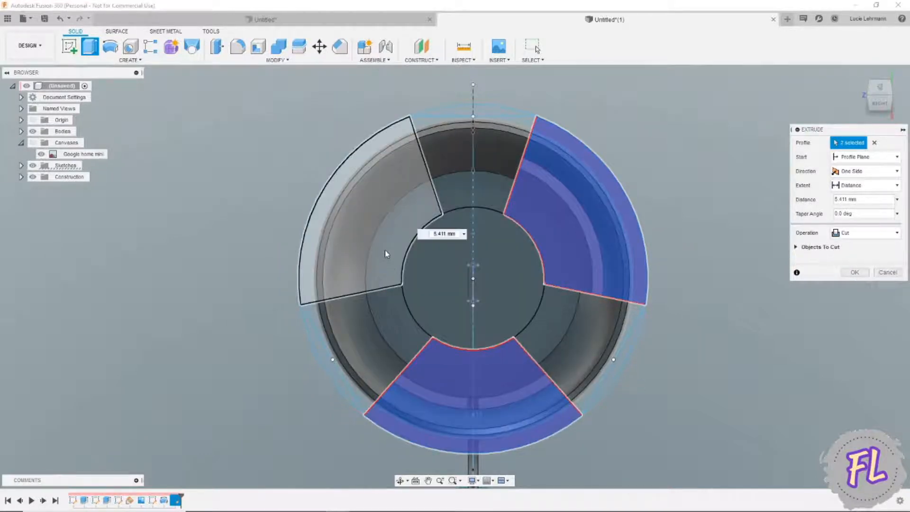
{"action": "middle_click_drag", "start_coordinate": [385, 249], "coordinate": [656, 321], "text": "shift"}
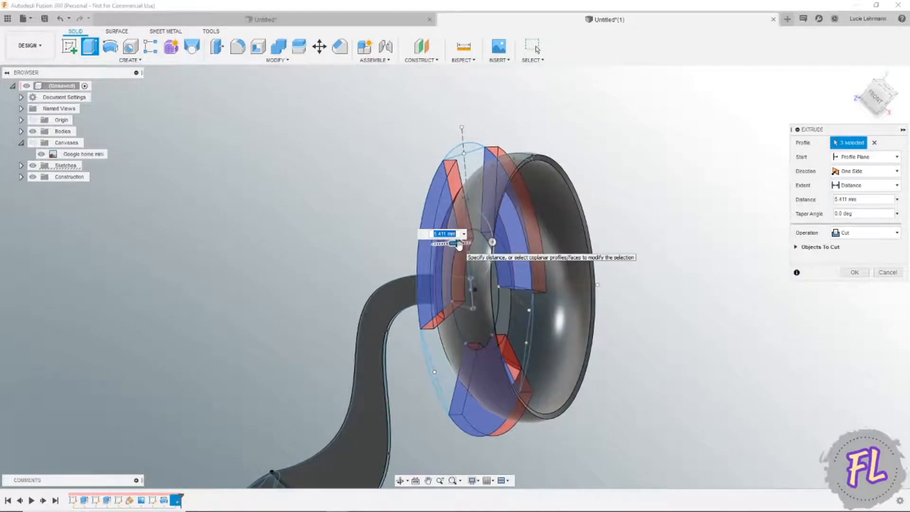
{"action": "left_click_drag", "start_coordinate": [459, 244], "coordinate": [630, 236]}
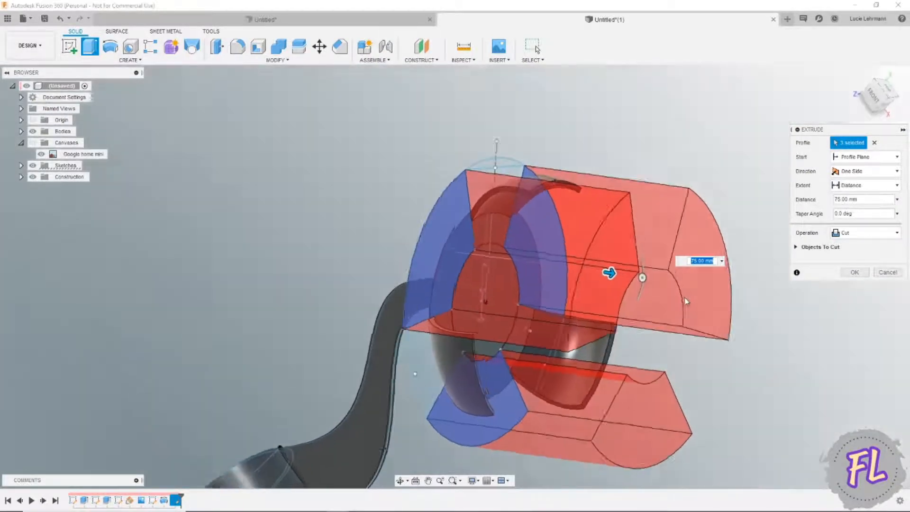
{"action": "middle_click_drag", "start_coordinate": [686, 301], "coordinate": [710, 311], "text": "shift"}
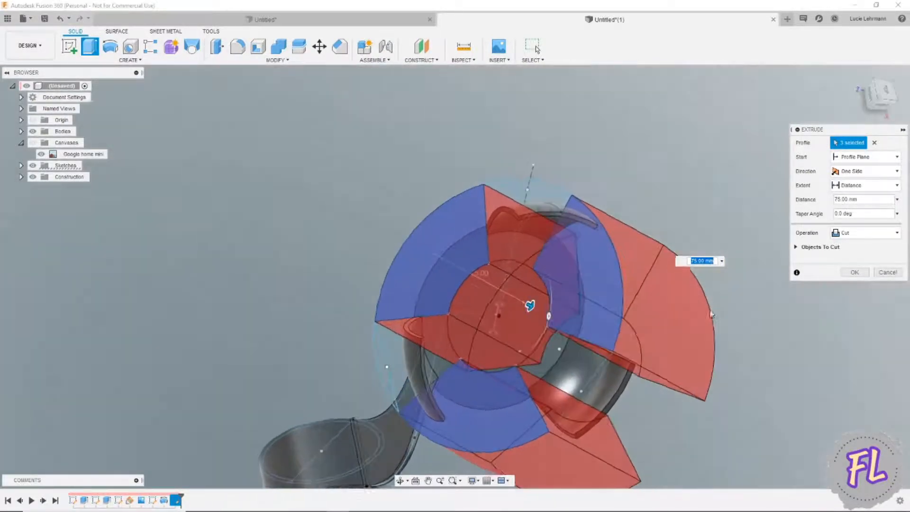
{"action": "left_click", "coordinate": [864, 171]}
{"action": "left_click", "coordinate": [853, 197]}
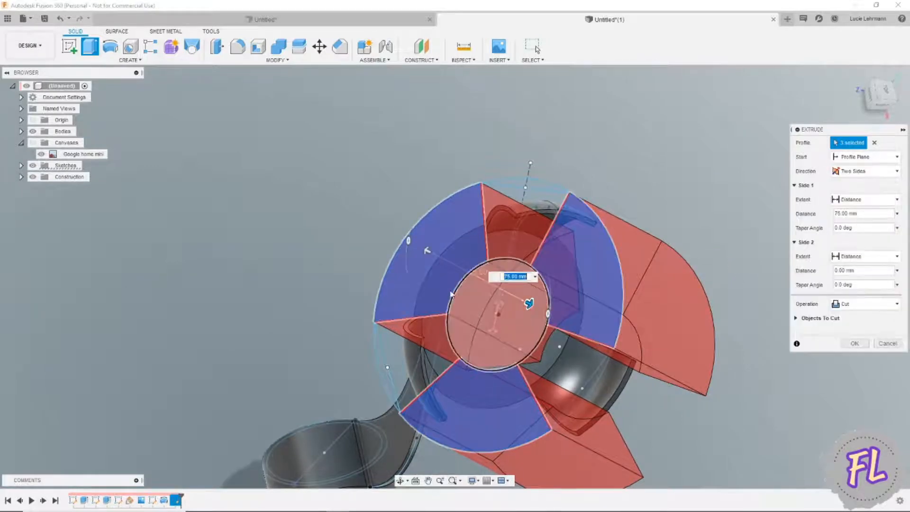
{"action": "left_click_drag", "start_coordinate": [424, 252], "coordinate": [387, 231]}
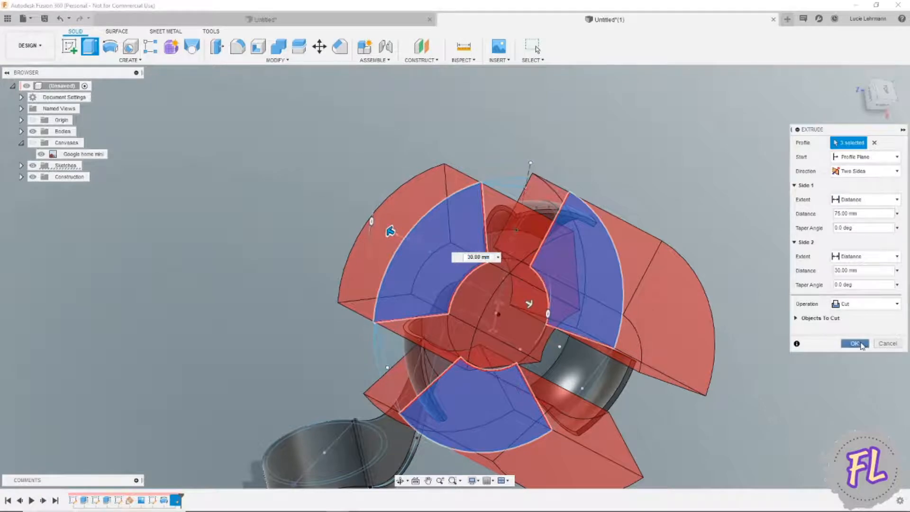
{"action": "left_click", "coordinate": [857, 343]}
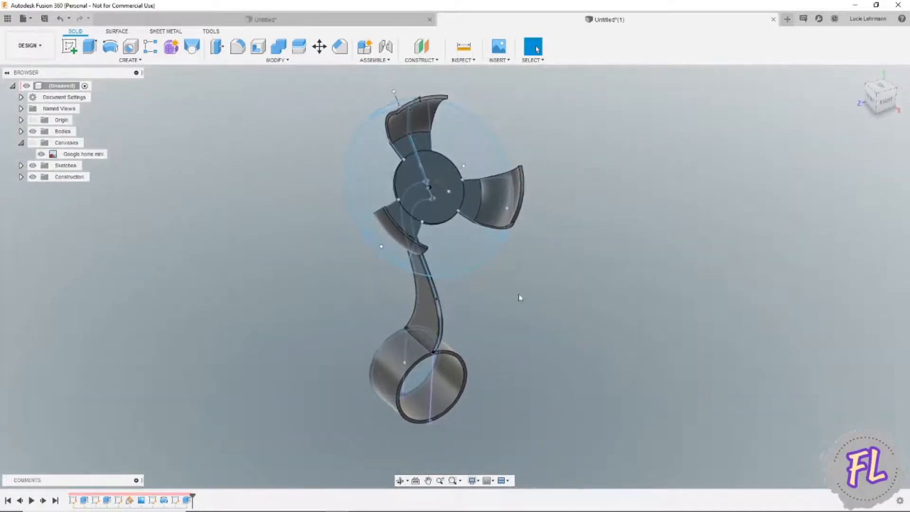
- Start a sketch on the horizontal origin plane and hide Body2 and Body3, keeping only the ring body shown
{"action": "left_click", "coordinate": [69, 46]}
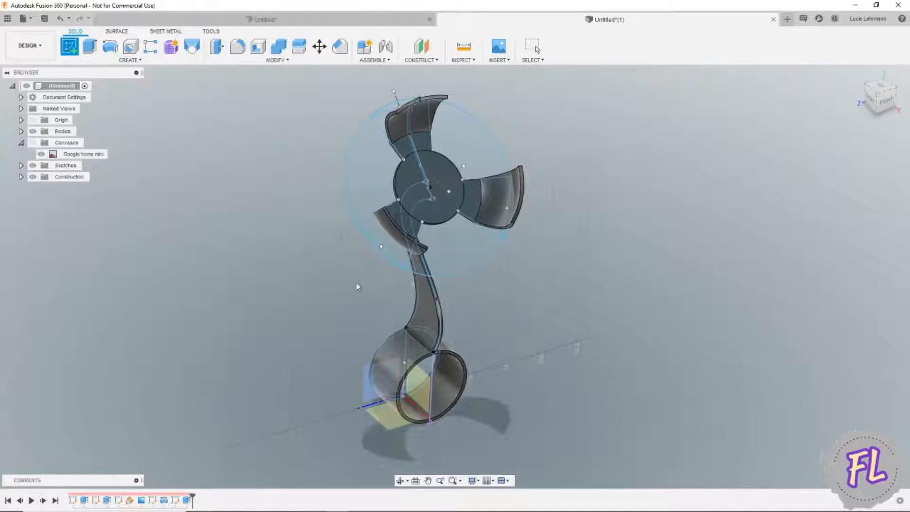
{"action": "left_click", "coordinate": [389, 421]}
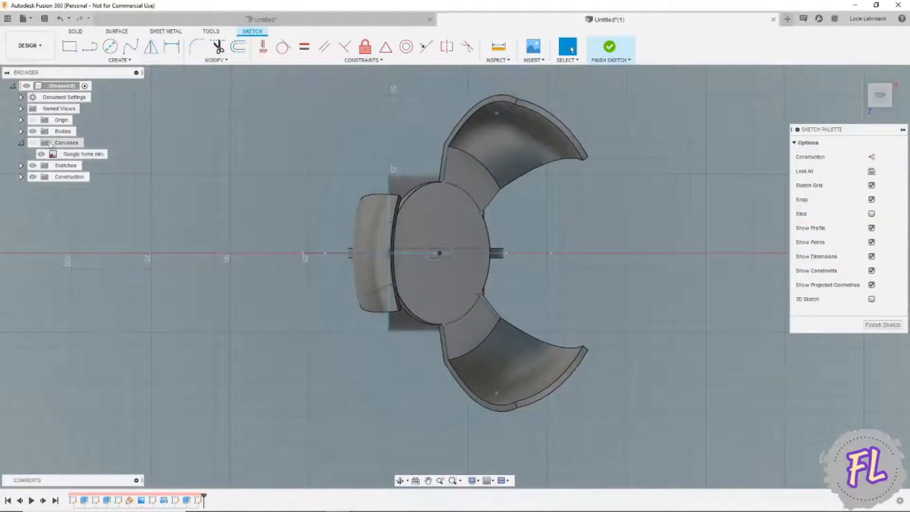
{"action": "left_click", "coordinate": [33, 131]}
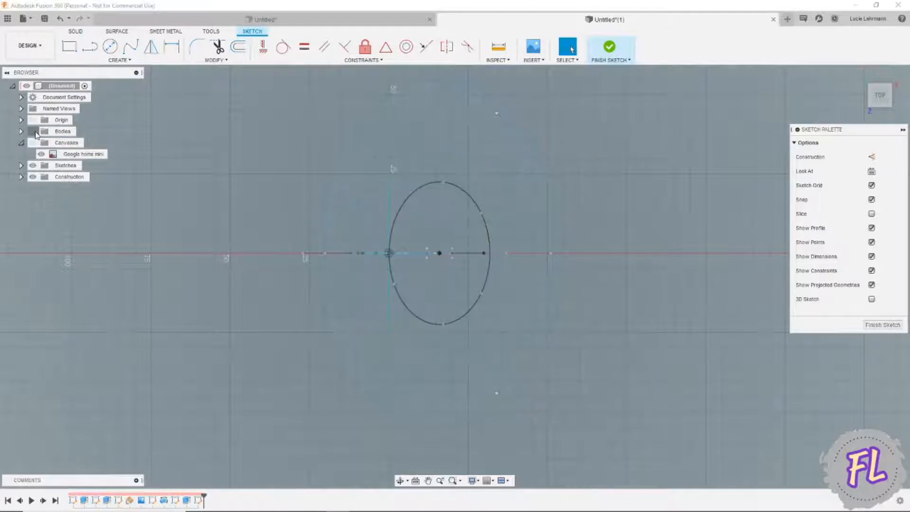
{"action": "left_click", "coordinate": [33, 131]}
{"action": "left_click", "coordinate": [21, 131]}
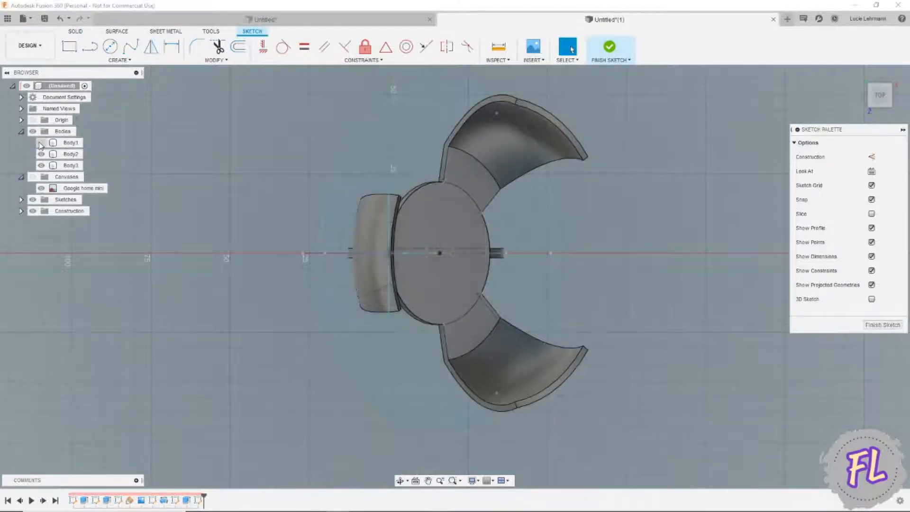
{"action": "left_click", "coordinate": [42, 143]}
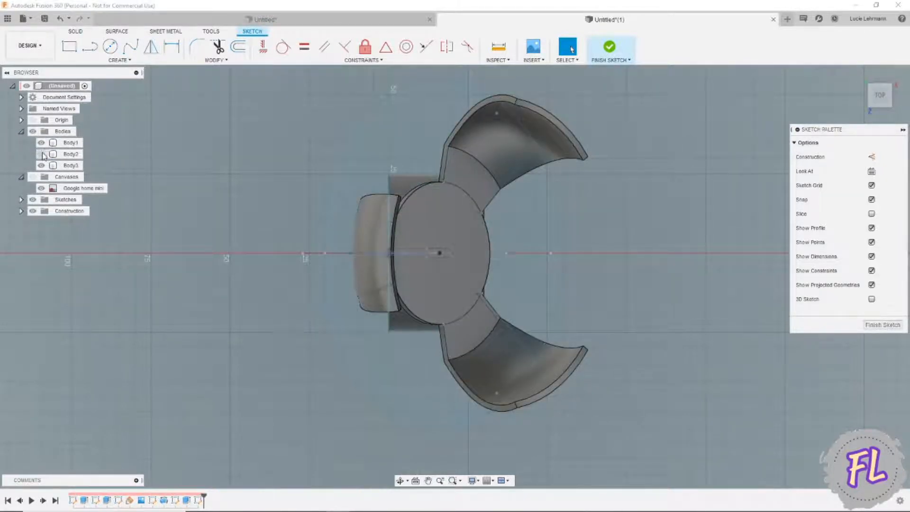
{"action": "left_click", "coordinate": [42, 154]}
{"action": "left_click", "coordinate": [42, 166]}
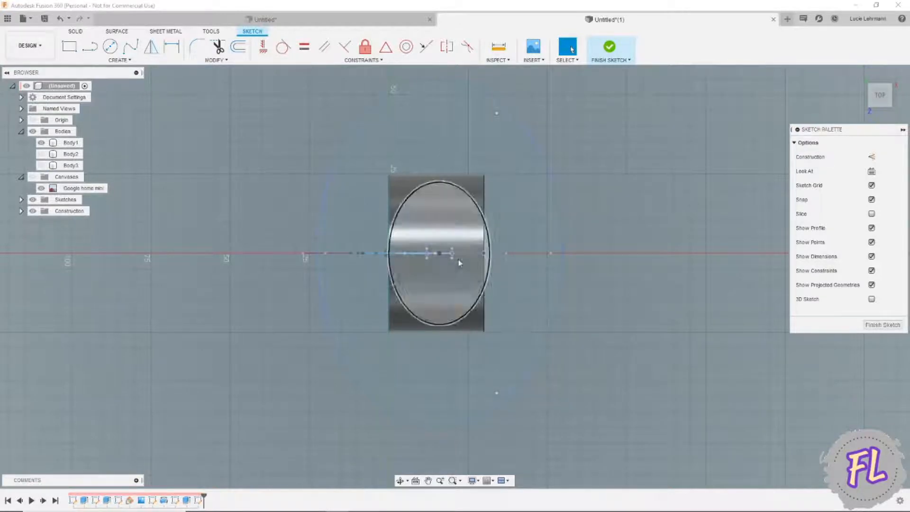
- Draw a five-point fit point spline from the ring's center, arching outward beyond the ring and ending back on the horizontal axis
{"action": "scroll", "coordinate": [495, 254], "scroll_direction": "up", "scroll_amount": 2}
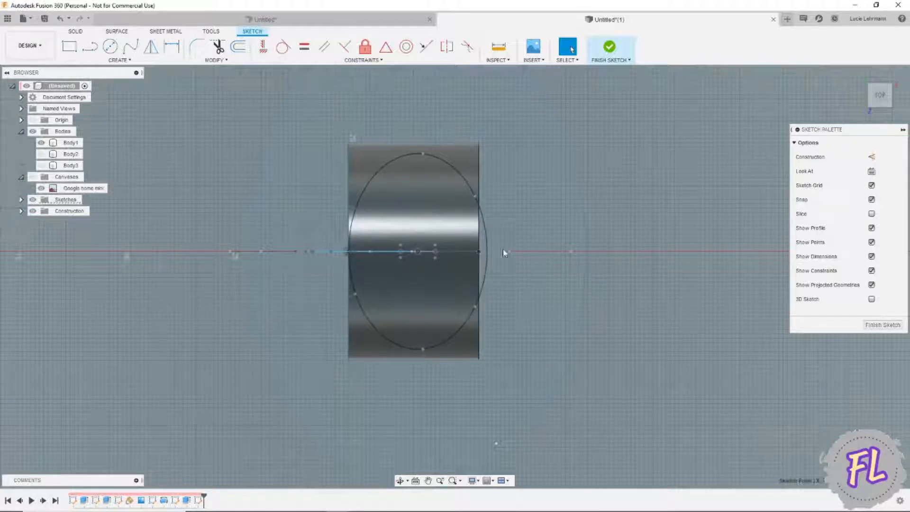
{"action": "scroll", "coordinate": [521, 244], "scroll_direction": "down", "scroll_amount": 3}
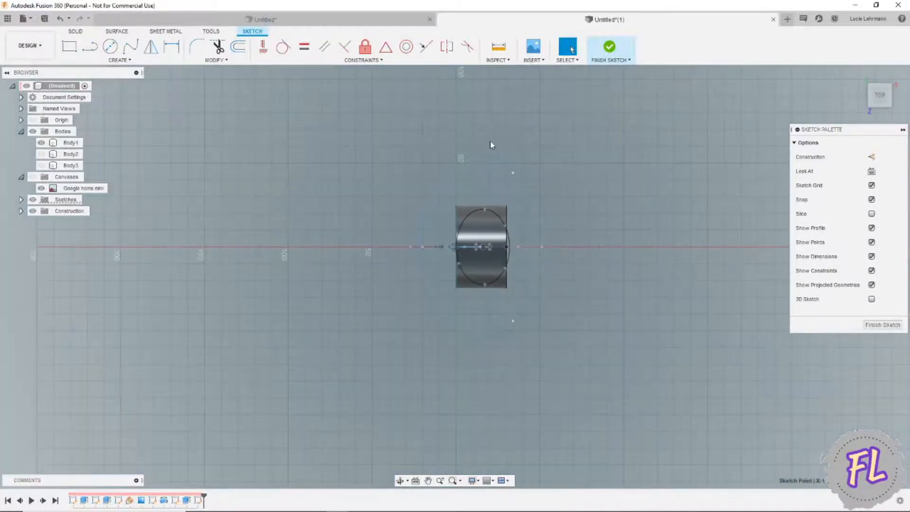
{"action": "left_click", "coordinate": [131, 45]}
{"action": "left_click", "coordinate": [483, 246]}
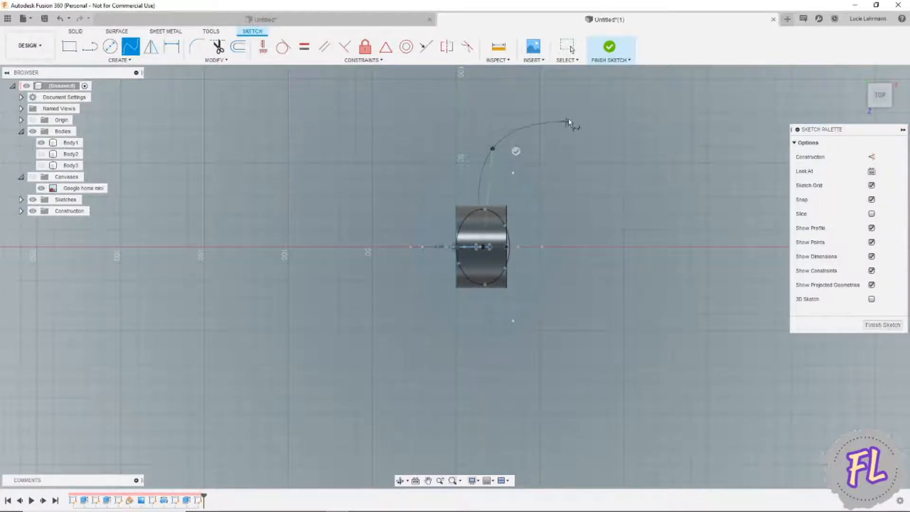
{"action": "left_click", "coordinate": [585, 103]}
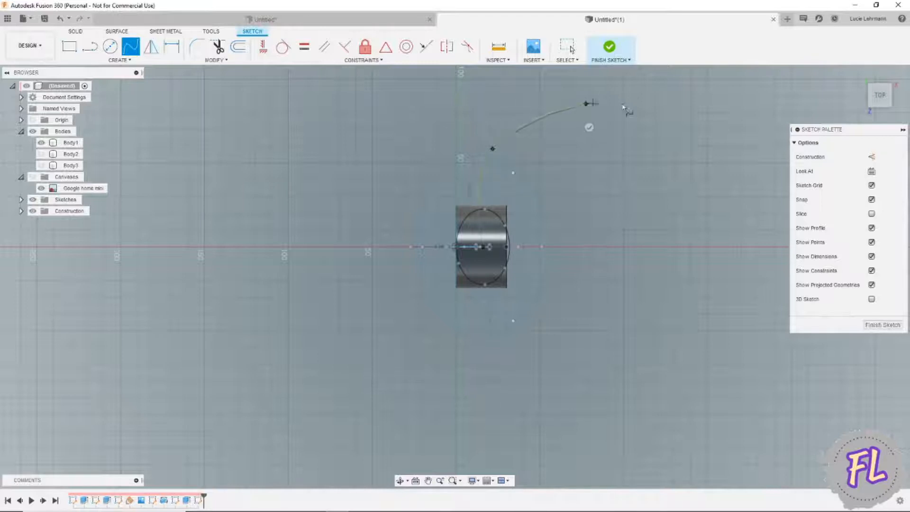
{"action": "left_click", "coordinate": [707, 128]}
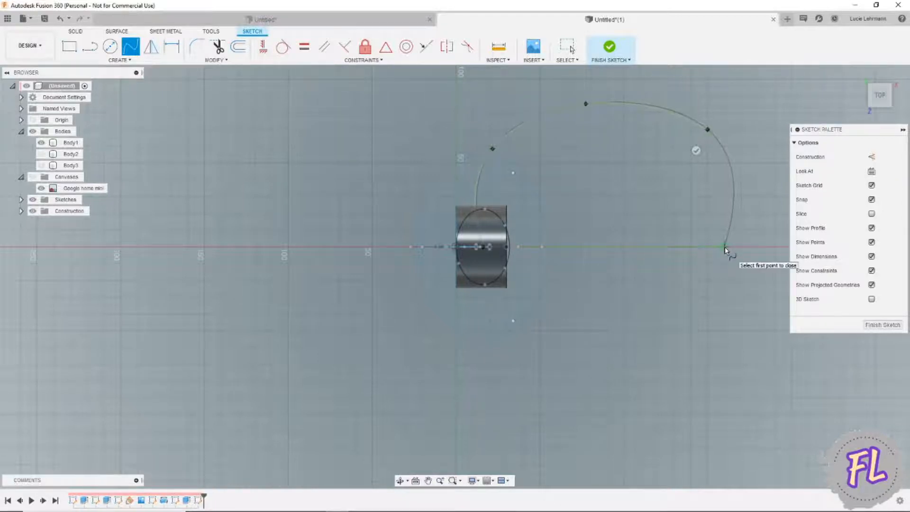
{"action": "left_click", "coordinate": [724, 247]}
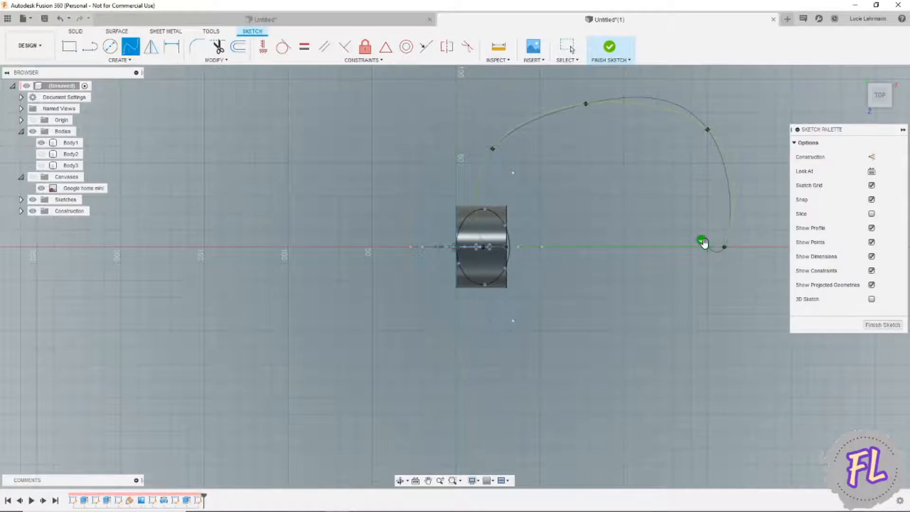
{"action": "left_click", "coordinate": [702, 240]}
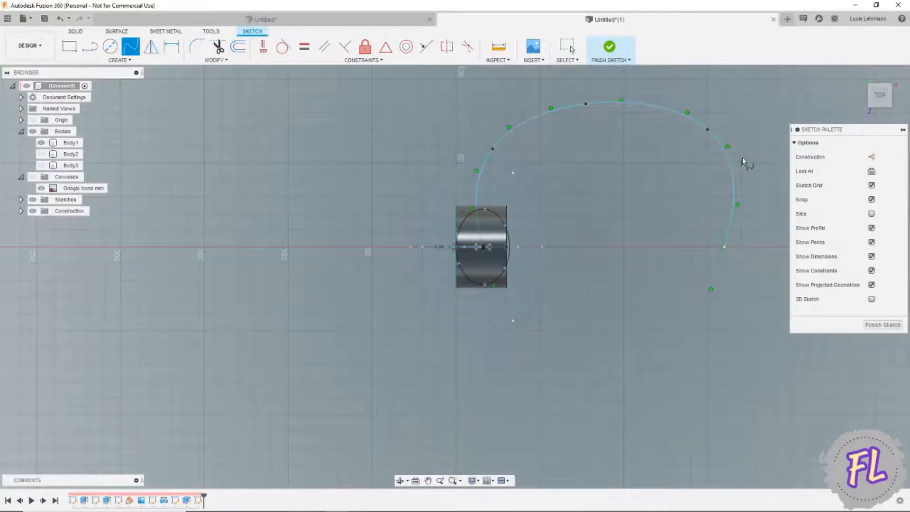
{"action": "key", "text": "Escape"}
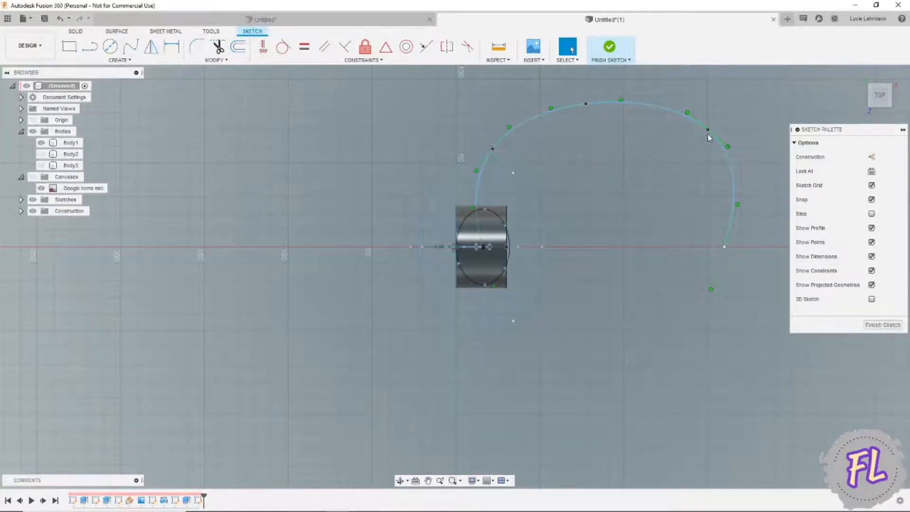
- Reshape the spline by moving its fourth fit point inward and lowering its middle fit point to flatten the arch
{"action": "left_click", "coordinate": [709, 136]}
{"action": "left_click_drag", "start_coordinate": [704, 134], "coordinate": [692, 134]}
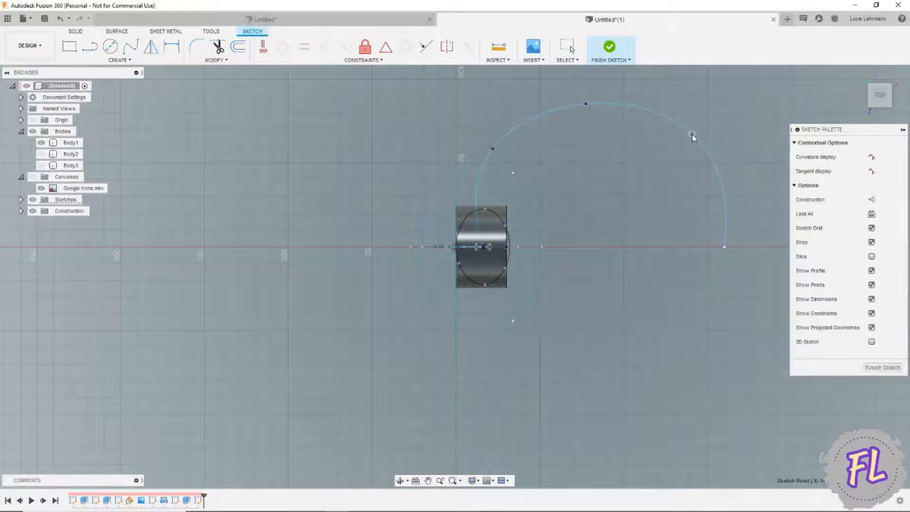
{"action": "mouse_move", "coordinate": [601, 127]}
{"action": "left_mouse_down"}
{"action": "mouse_move", "coordinate": [591, 132]}
{"action": "mouse_move", "coordinate": [590, 123]}
{"action": "left_mouse_up"}
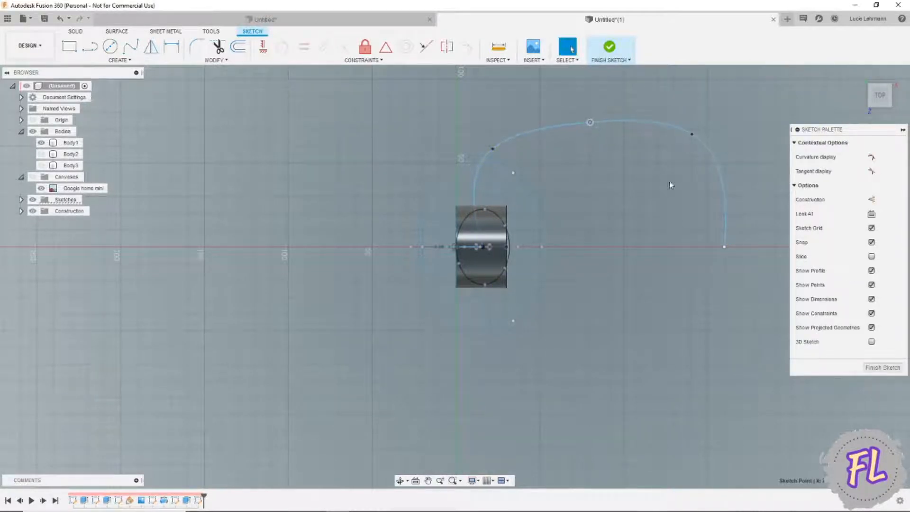
- Apply vertical constraints to the tangent handles at both ends of the spline
{"action": "left_click", "coordinate": [725, 232]}
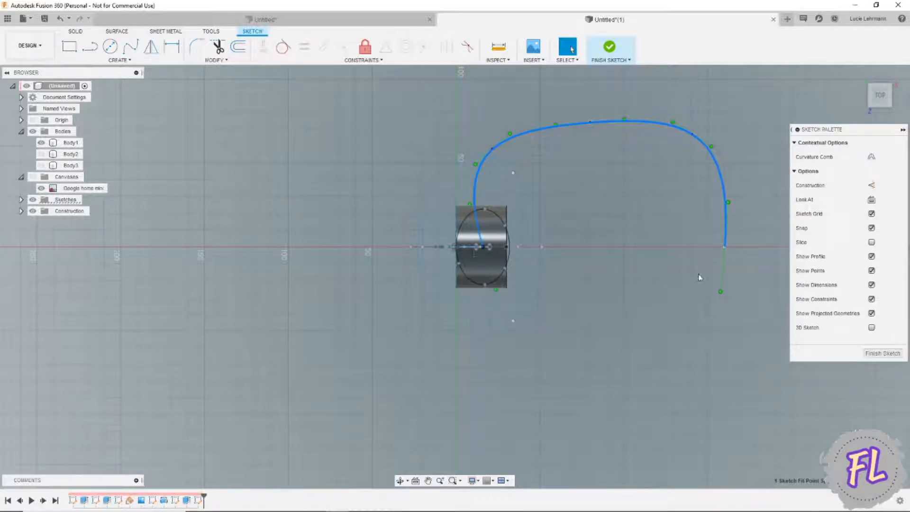
{"action": "left_click", "coordinate": [721, 274]}
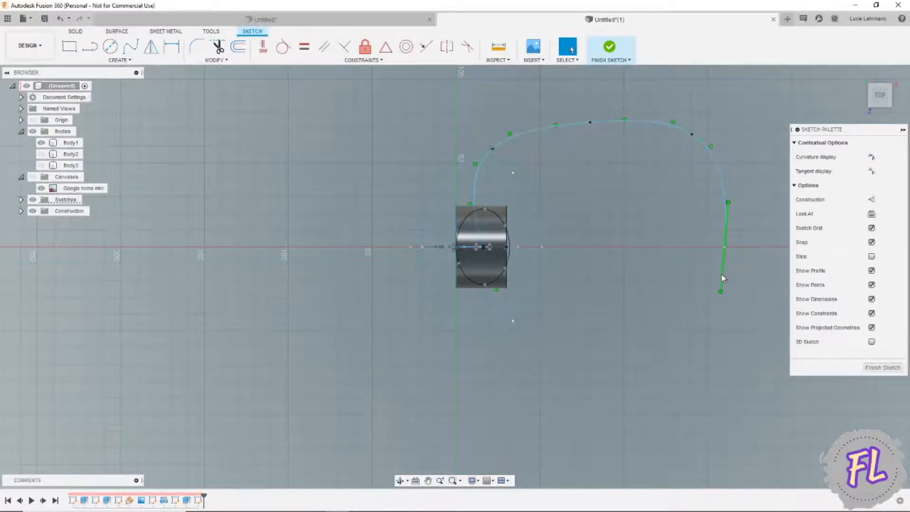
{"action": "left_click", "coordinate": [264, 48]}
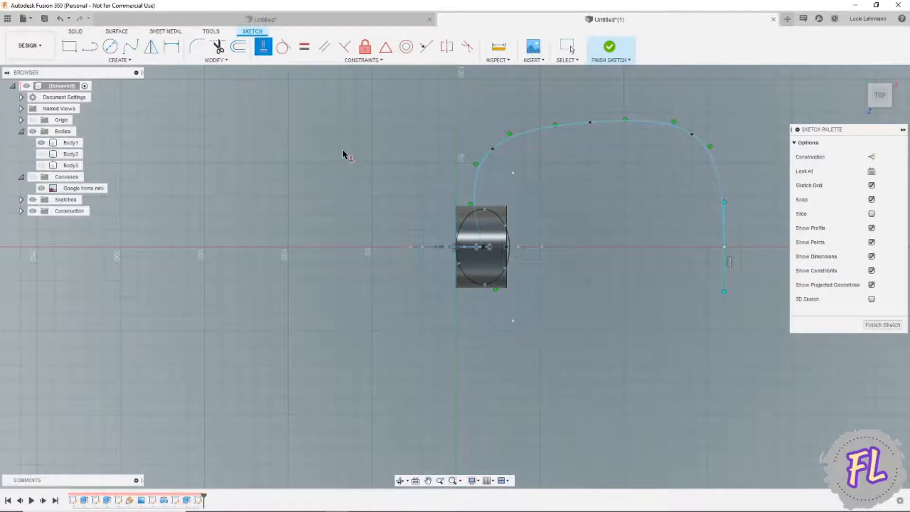
{"action": "left_click", "coordinate": [473, 214]}
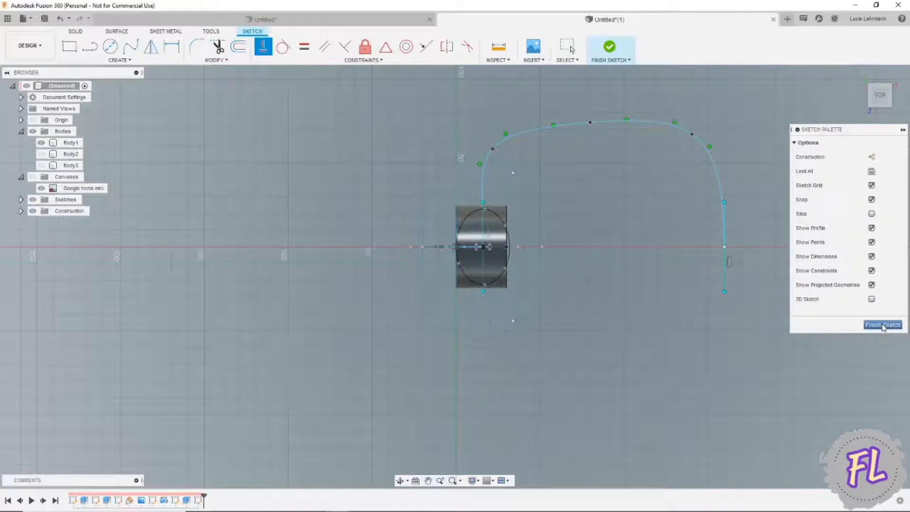
{"action": "left_click", "coordinate": [150, 52]}
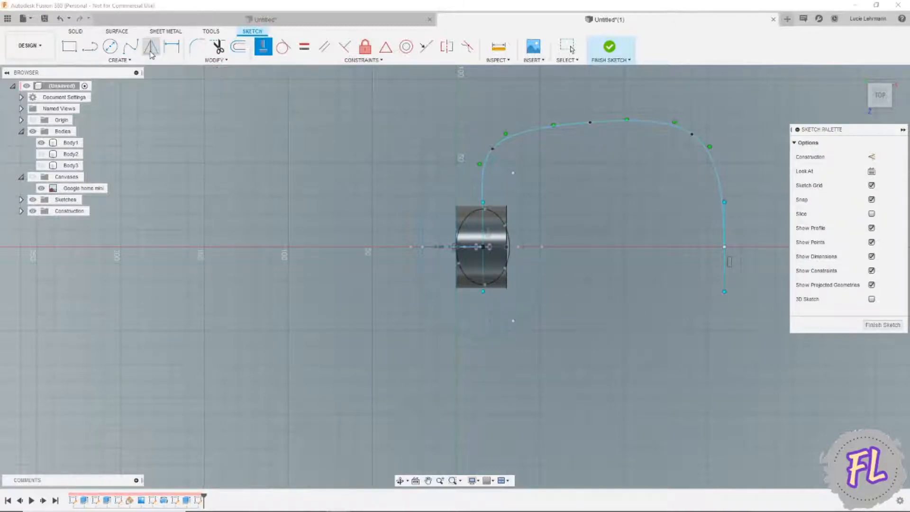
{"action": "left_click", "coordinate": [557, 127]}
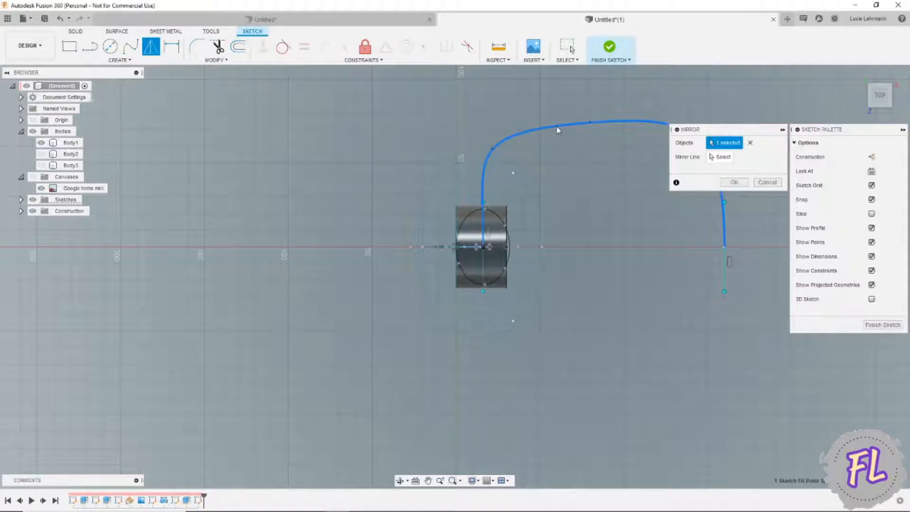
{"action": "left_click", "coordinate": [720, 157]}
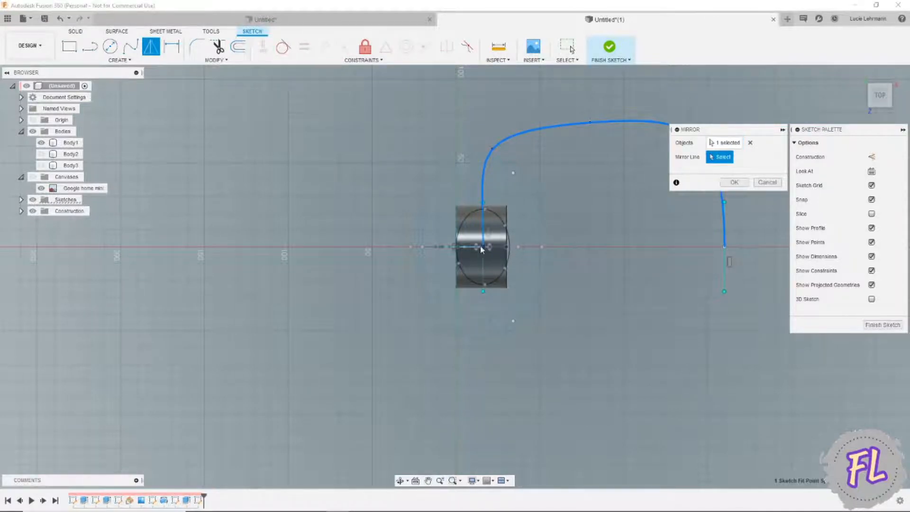
{"action": "scroll", "coordinate": [467, 244], "scroll_direction": "up", "scroll_amount": 5}
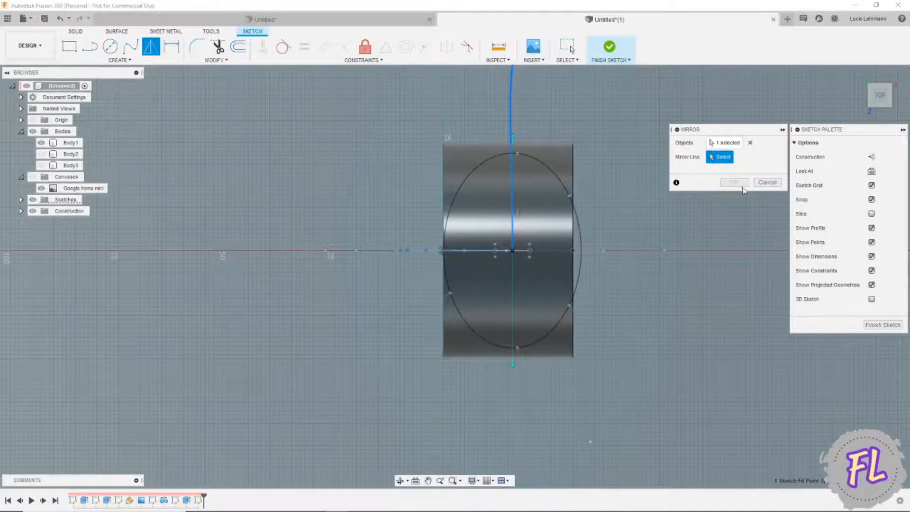
{"action": "left_click", "coordinate": [767, 182]}
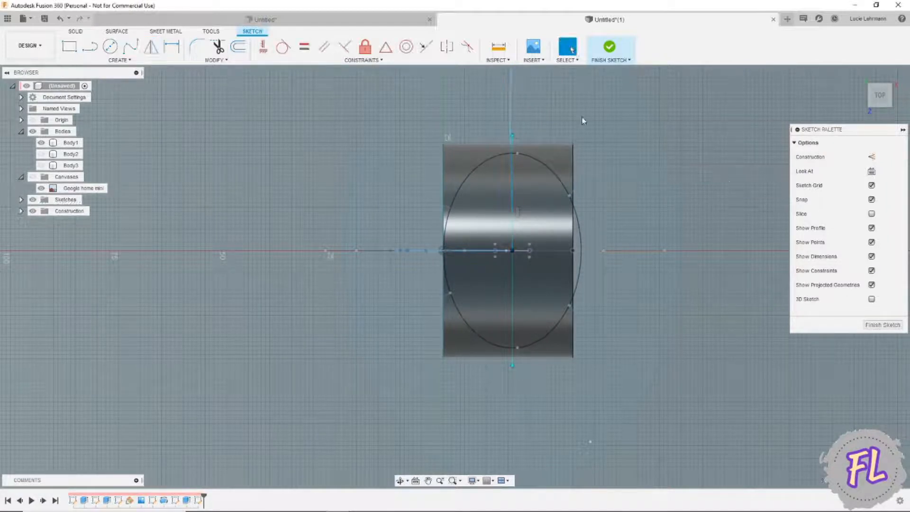
- Draw a horizontal construction line about 55 mm long from the ring's center point outward along the horizontal axis
{"action": "left_click", "coordinate": [90, 47]}
{"action": "left_click", "coordinate": [874, 158]}
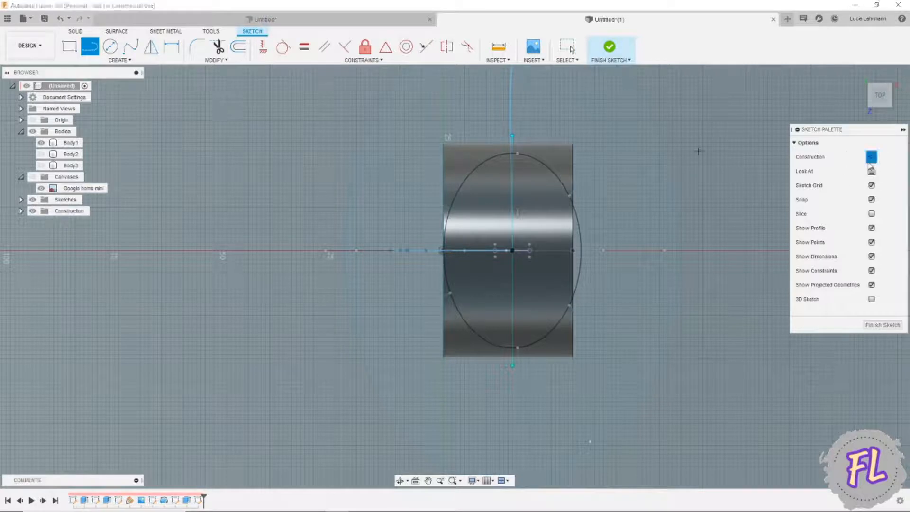
{"action": "left_click", "coordinate": [512, 251]}
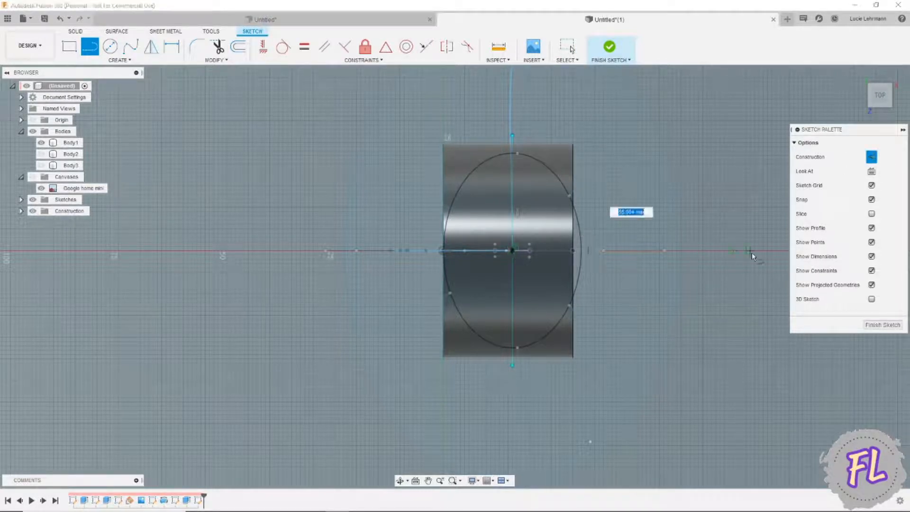
{"action": "left_click", "coordinate": [751, 251]}
{"action": "left_click", "coordinate": [750, 272]}
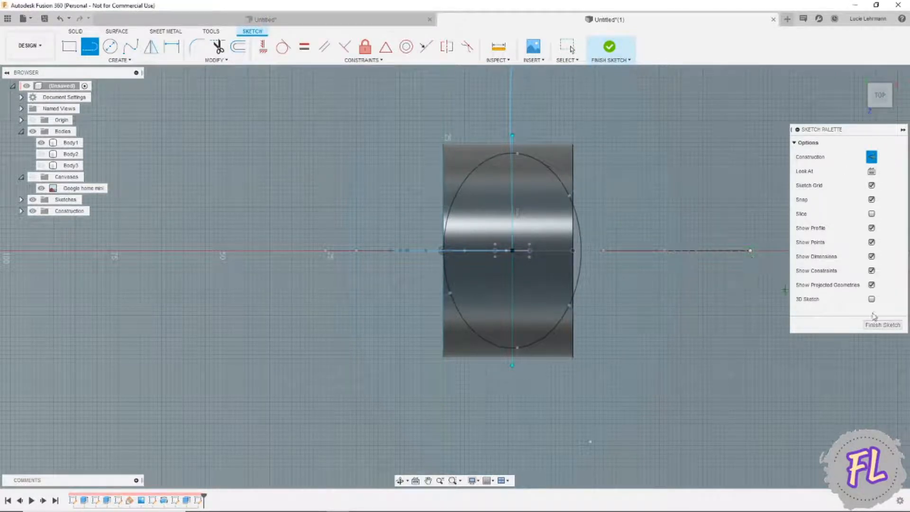
- Mirror the spline across the horizontal construction line to form a closed loop, and finish the sketch
{"action": "left_click", "coordinate": [151, 46]}
{"action": "scroll", "coordinate": [576, 144], "scroll_direction": "down", "scroll_amount": 3}
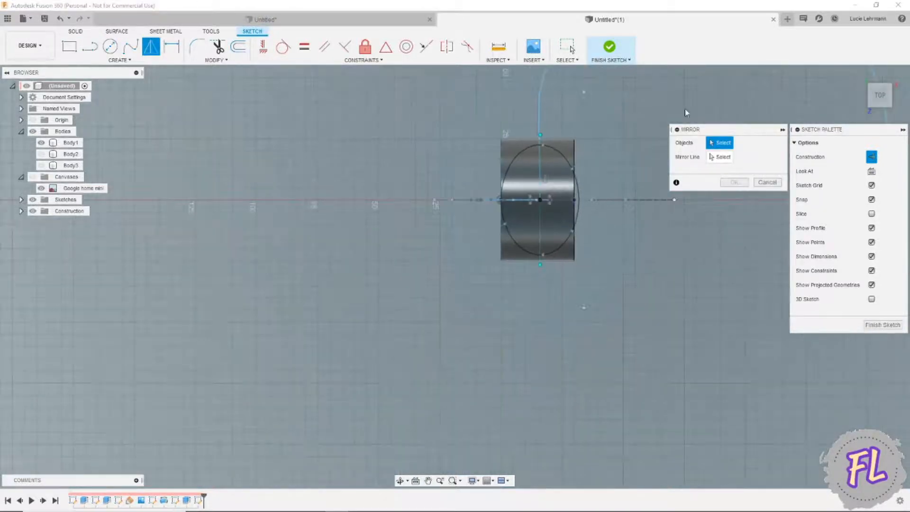
{"action": "scroll", "coordinate": [645, 108], "scroll_direction": "down", "scroll_amount": 1}
{"action": "left_click", "coordinate": [559, 87]}
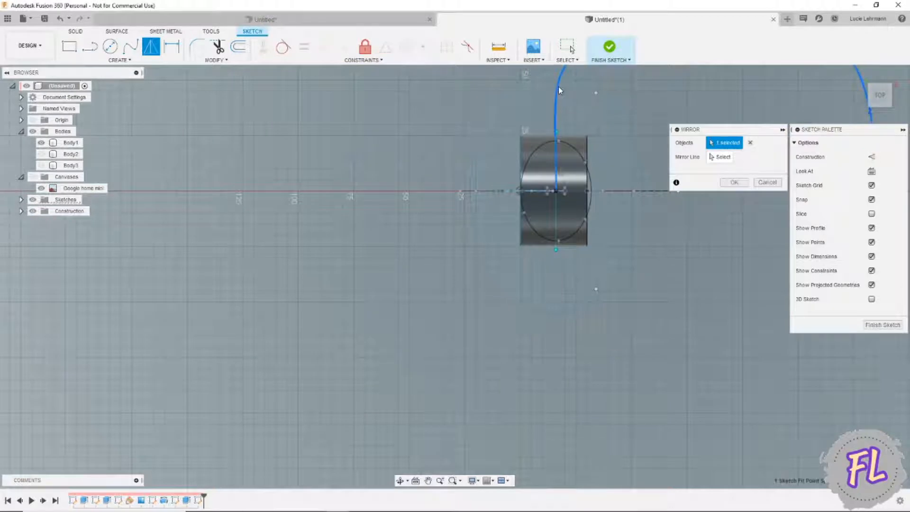
{"action": "left_click", "coordinate": [649, 195]}
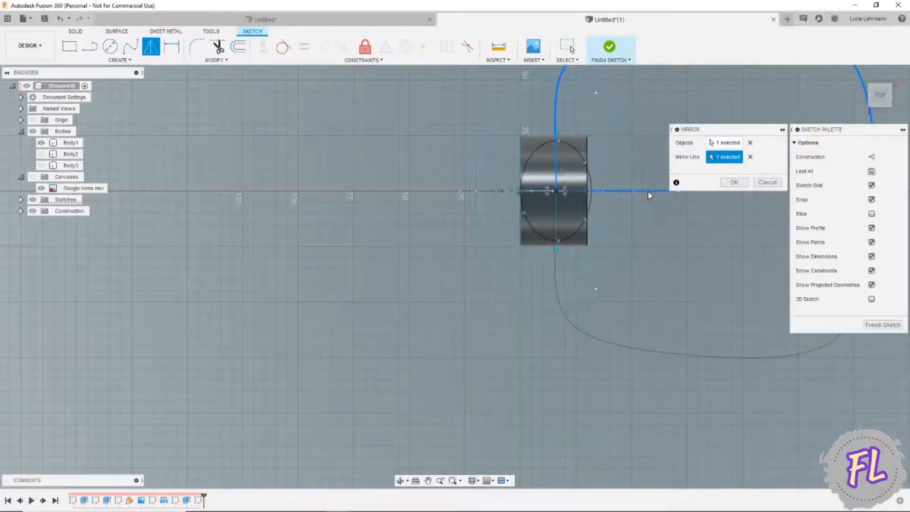
{"action": "left_click", "coordinate": [733, 184]}
{"action": "mouse_move", "coordinate": [701, 202]}
{"action": "middle_mouse_down", "text": "shift"}
{"action": "mouse_move", "coordinate": [636, 218]}
{"action": "mouse_move", "coordinate": [470, 196]}
{"action": "mouse_move", "coordinate": [613, 244]}
{"action": "middle_mouse_up", "text": "shift"}
{"action": "left_click", "coordinate": [105, 61]}
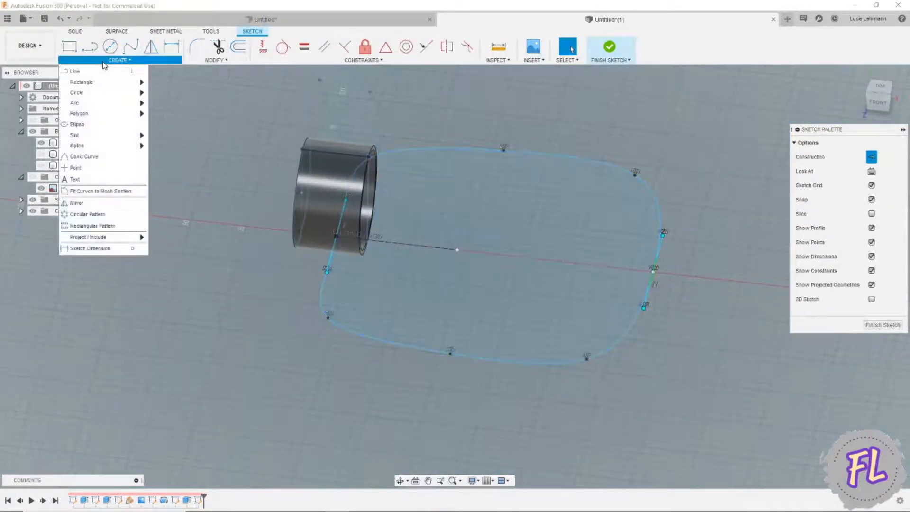
{"action": "left_click", "coordinate": [612, 50]}
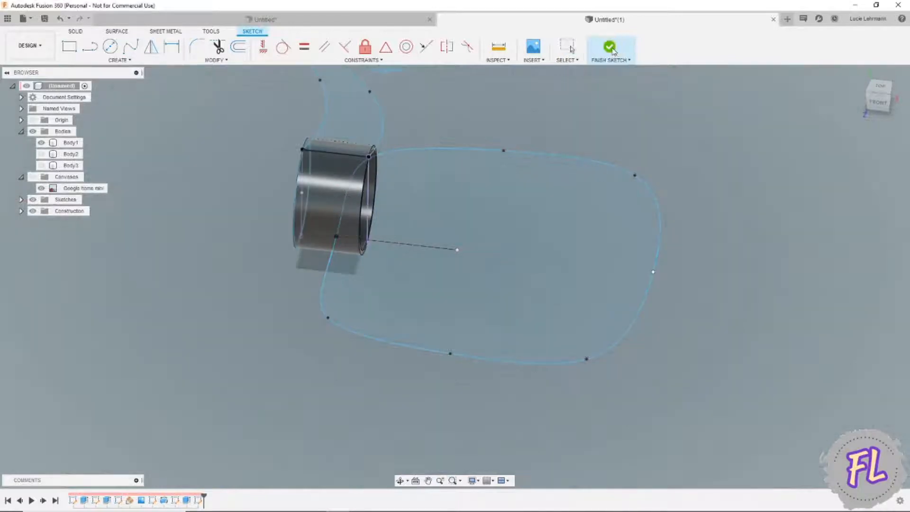
- Create a pipe along the whole closed spline loop with a 7 mm circular section, as a new body
{"action": "left_click", "coordinate": [101, 65]}
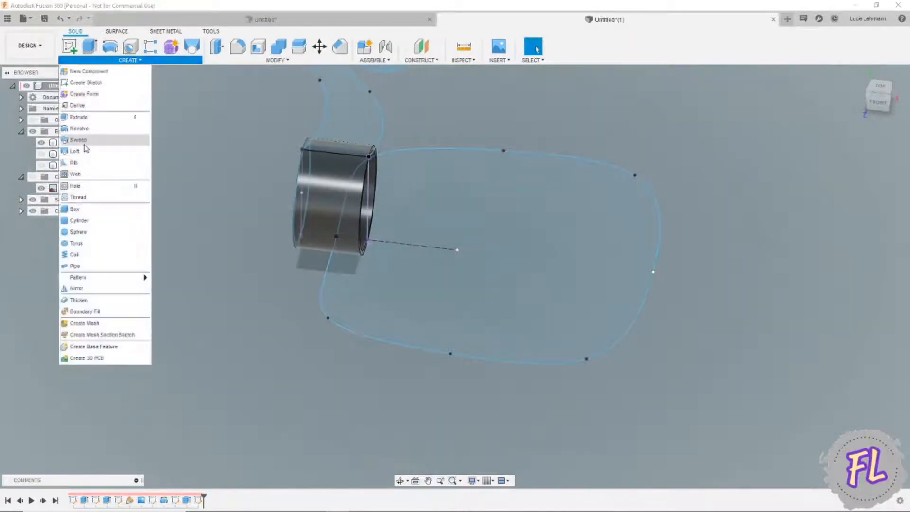
{"action": "left_click", "coordinate": [78, 270]}
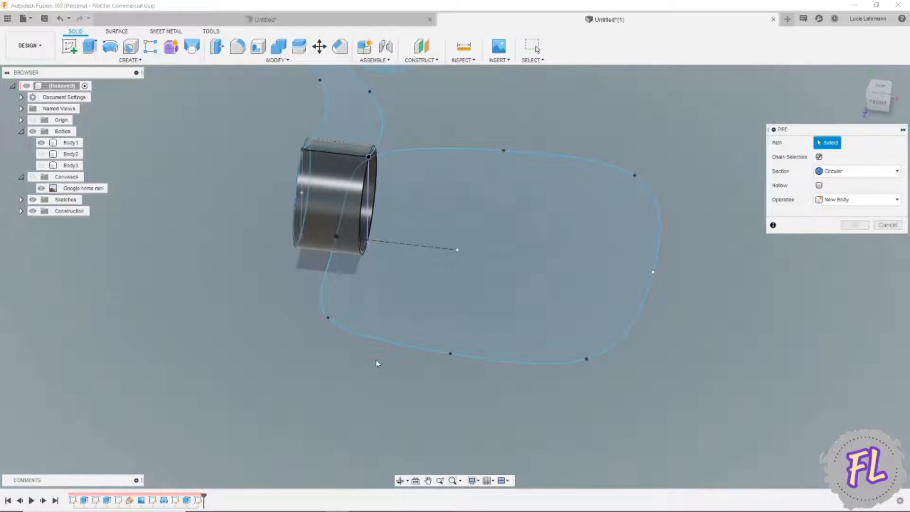
{"action": "left_click", "coordinate": [386, 343]}
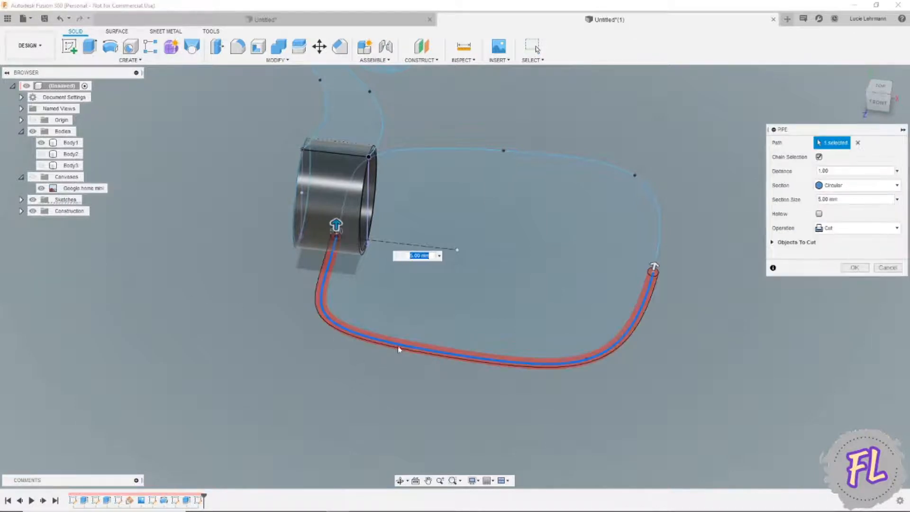
{"action": "left_click", "coordinate": [658, 241]}
{"action": "left_click", "coordinate": [843, 241]}
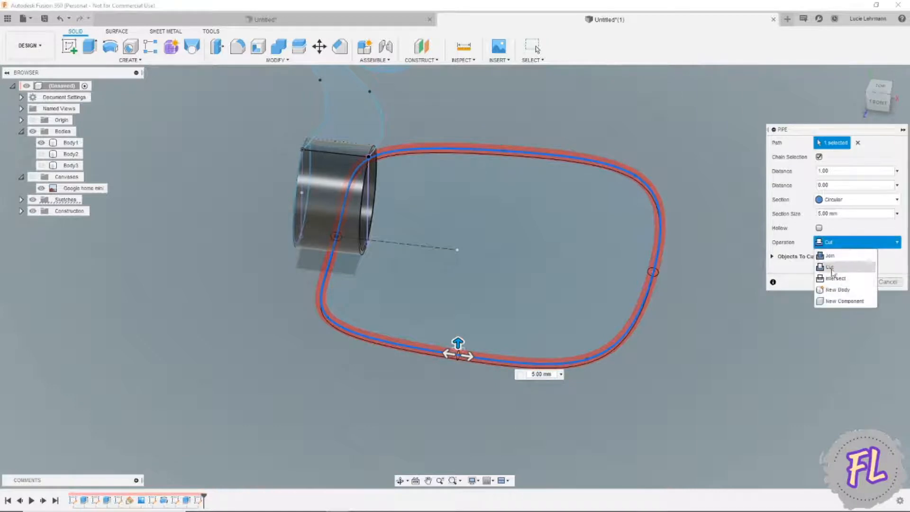
{"action": "left_click", "coordinate": [848, 287]}
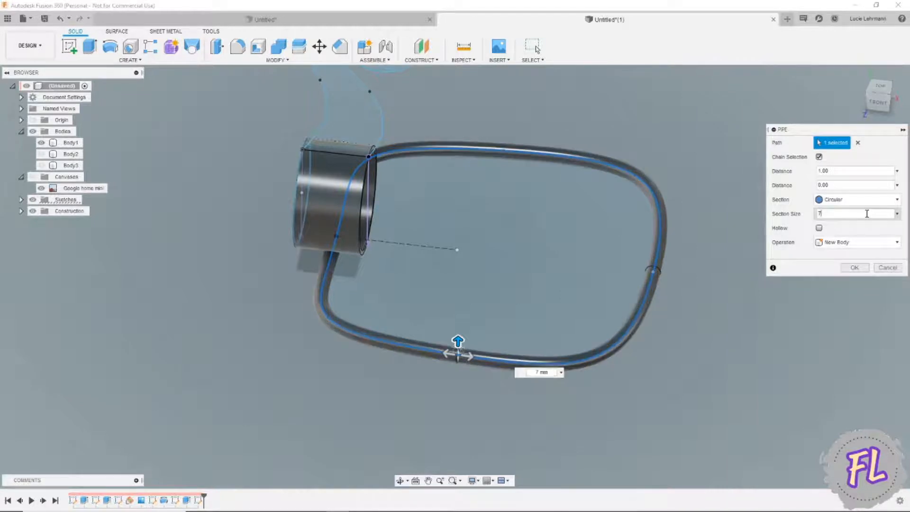
{"action": "key", "text": "Return"}
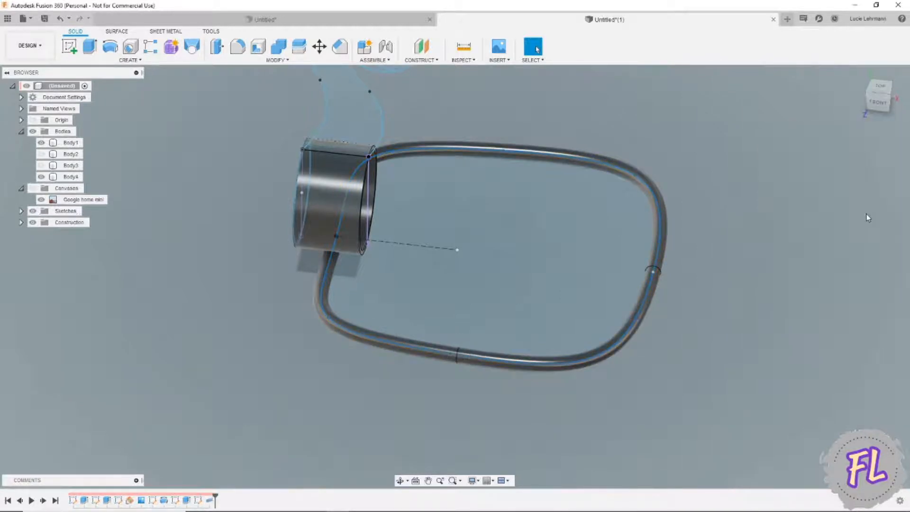
- Start a sketch on the horizontal origin plane and hide the pipe body, Body4
{"action": "scroll", "coordinate": [672, 268], "scroll_direction": "down", "scroll_amount": 3}
{"action": "scroll", "coordinate": [596, 298], "scroll_direction": "down", "scroll_amount": 2}
{"action": "middle_click_drag", "start_coordinate": [753, 254], "coordinate": [605, 302]}
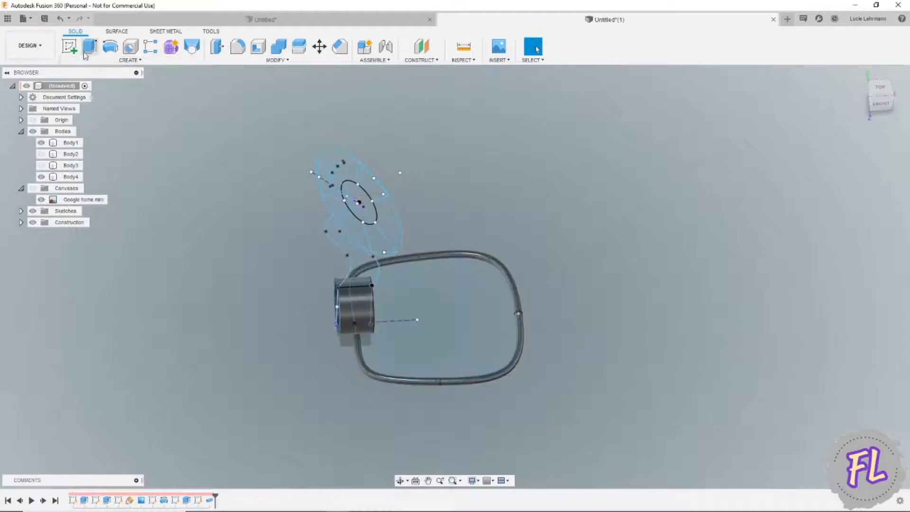
{"action": "left_click", "coordinate": [70, 46]}
{"action": "left_click", "coordinate": [379, 349]}
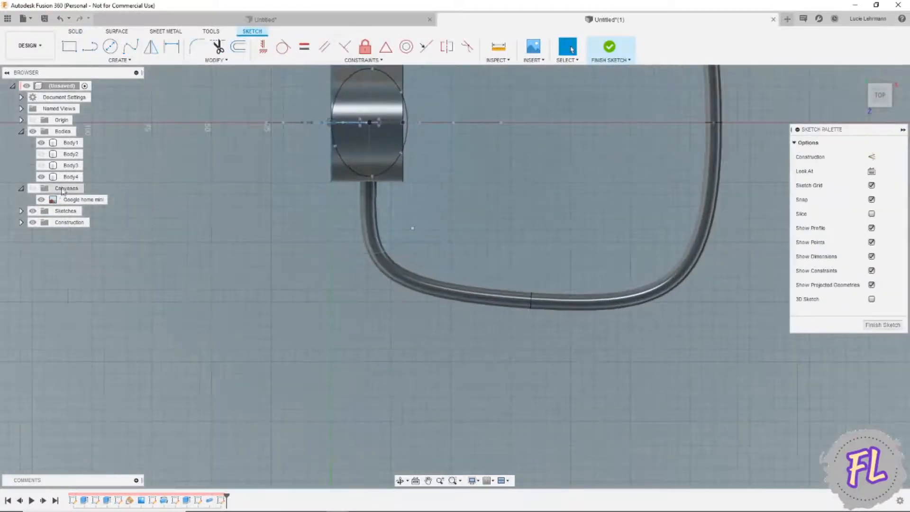
{"action": "left_click", "coordinate": [41, 176]}
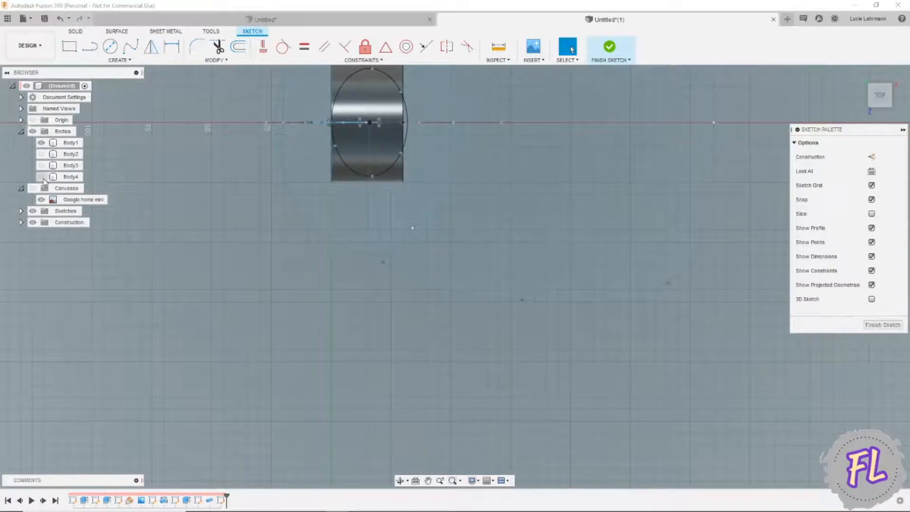
- Draw a center-to-center slot along the lower spline, about 12 mm between centers and 3 mm wide
{"action": "left_click", "coordinate": [119, 60]}
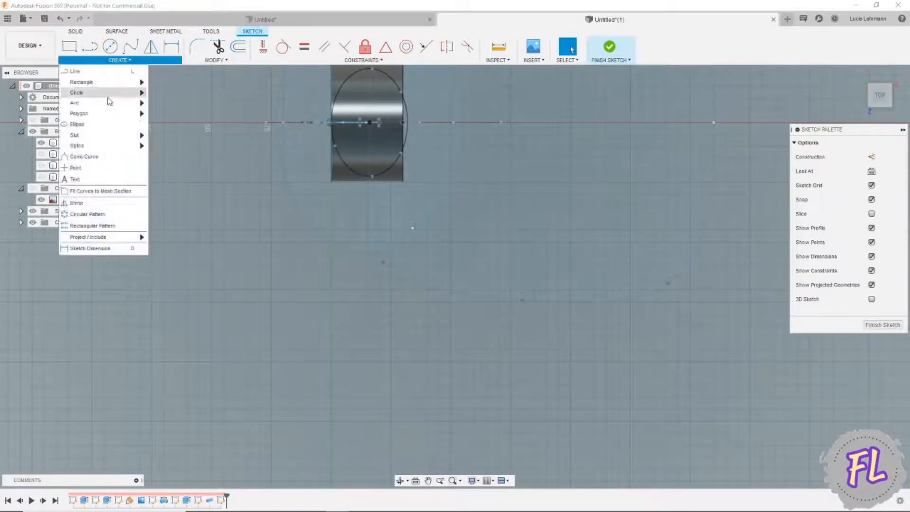
{"action": "left_click", "coordinate": [161, 137]}
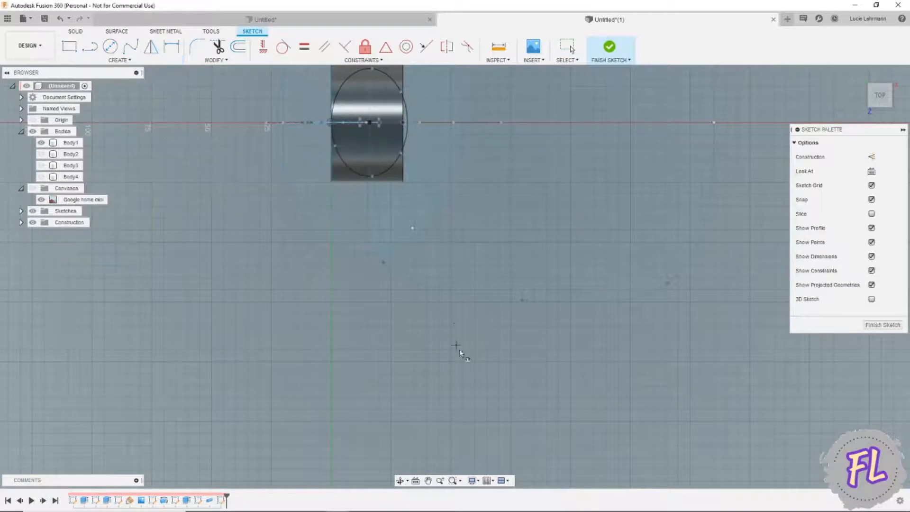
{"action": "scroll", "coordinate": [456, 345], "scroll_direction": "up", "scroll_amount": 5}
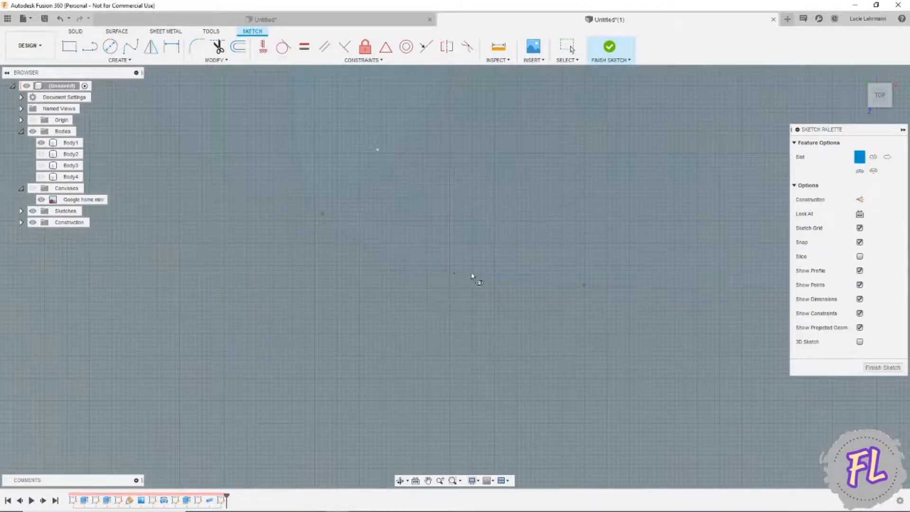
{"action": "left_click", "coordinate": [472, 274]}
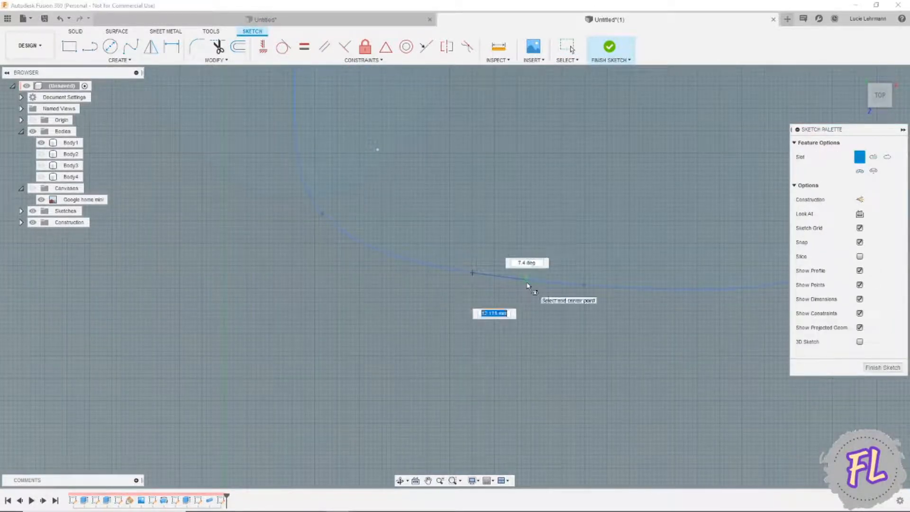
{"action": "left_click", "coordinate": [529, 280]}
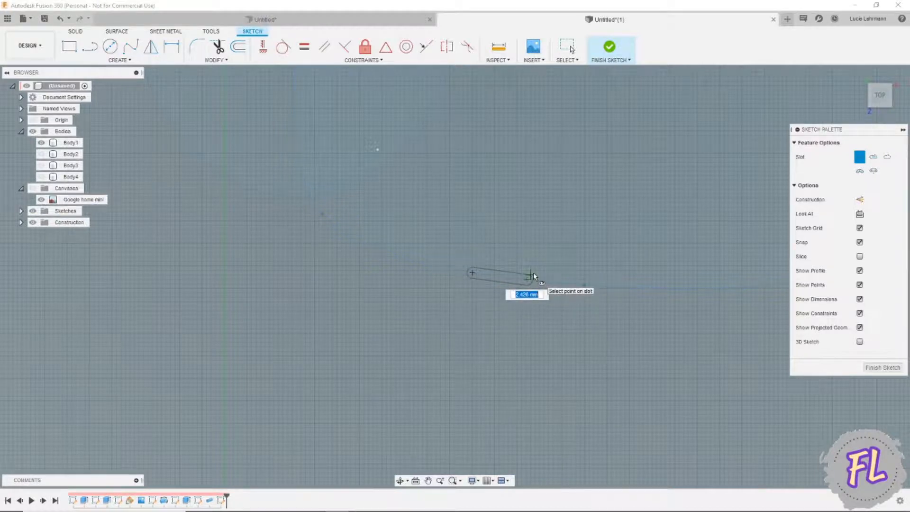
{"action": "type", "text": "3"}
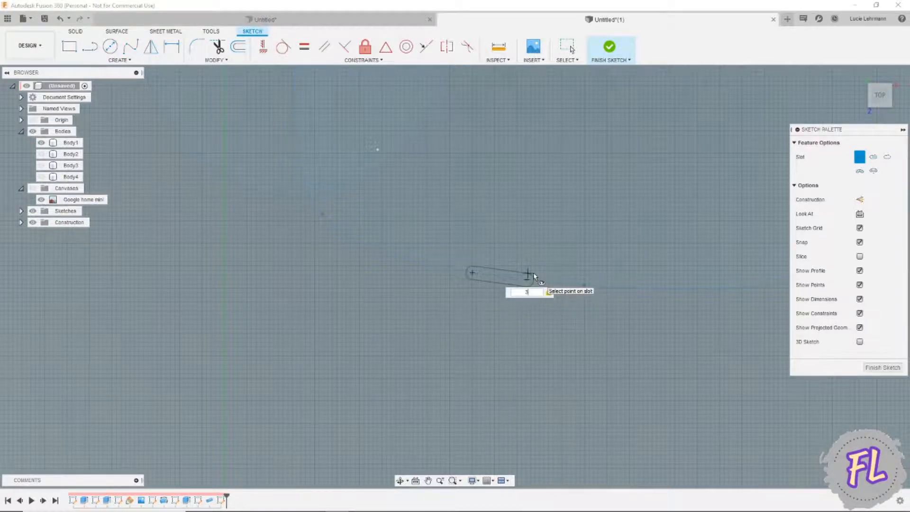
{"action": "key", "text": "Return"}
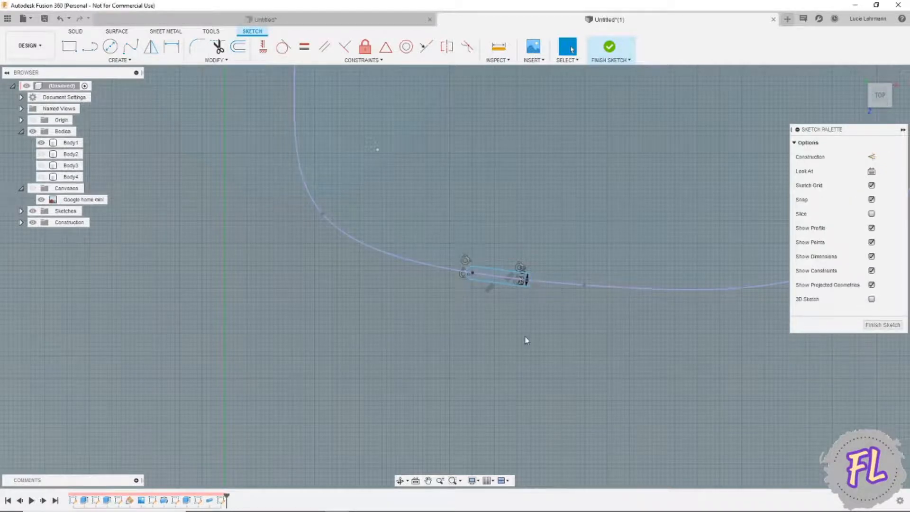
{"action": "scroll", "coordinate": [497, 276], "scroll_direction": "up", "scroll_amount": 4}
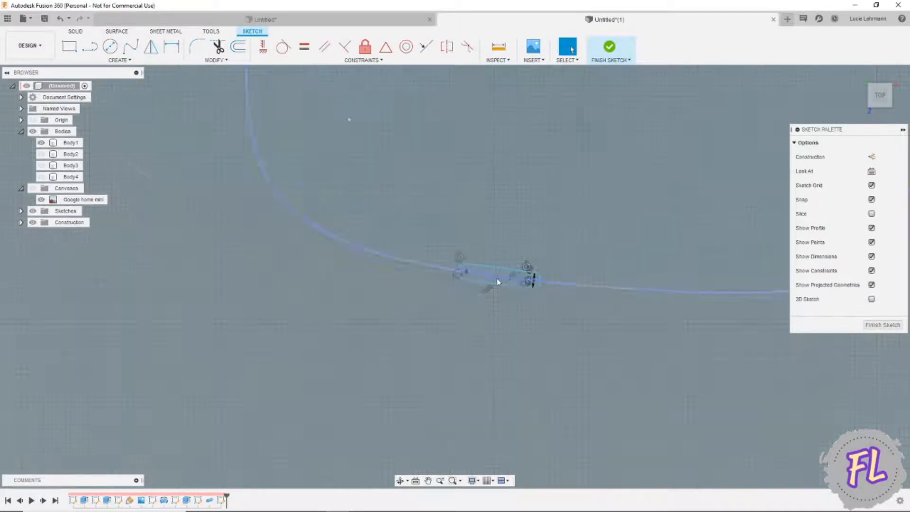
{"action": "key", "text": "t"}
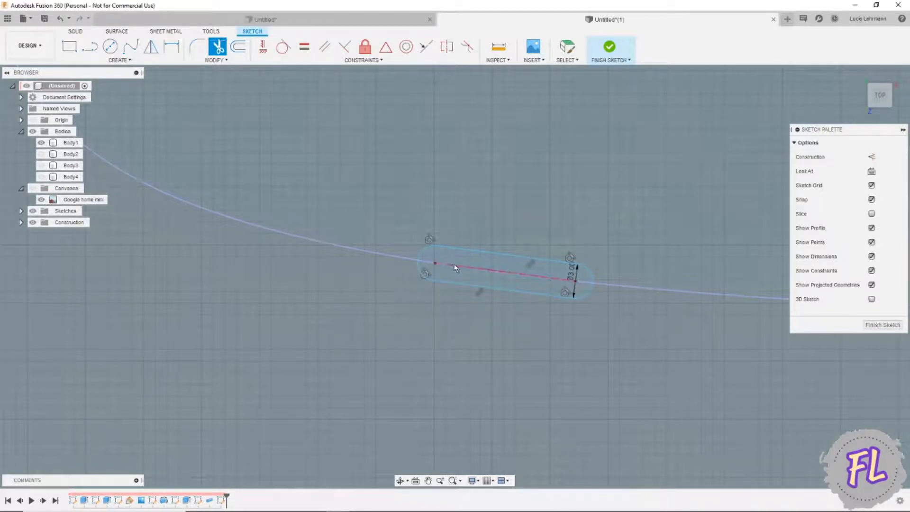
{"action": "key", "text": "Escape"}
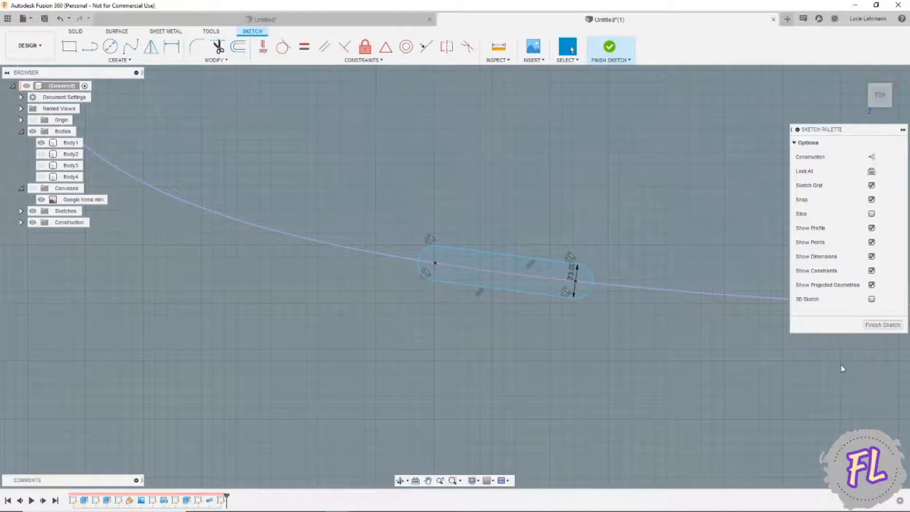
- Finish the slot sketch and make Body2, Body3 and Body4 visible again
{"action": "scroll", "coordinate": [698, 339], "scroll_direction": "down", "scroll_amount": 3}
{"action": "left_click", "coordinate": [607, 47]}
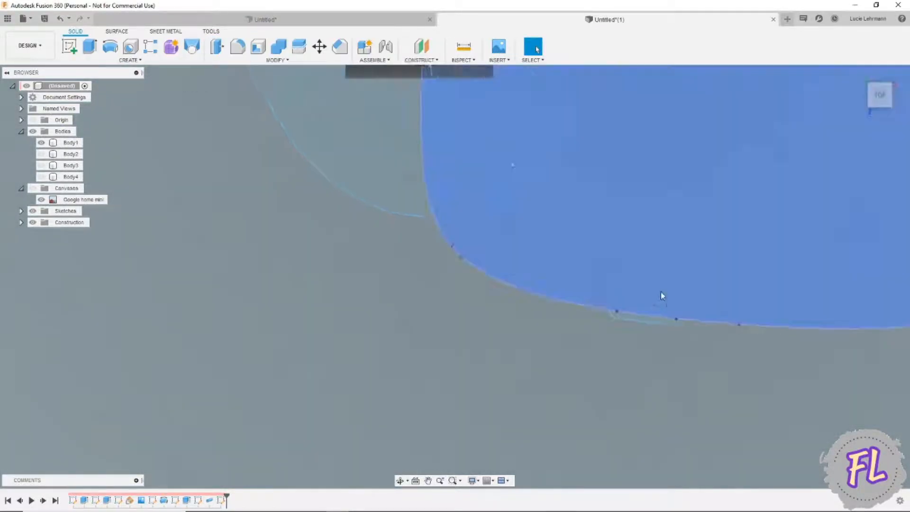
{"action": "middle_click_drag", "start_coordinate": [660, 291], "coordinate": [531, 280], "text": "shift"}
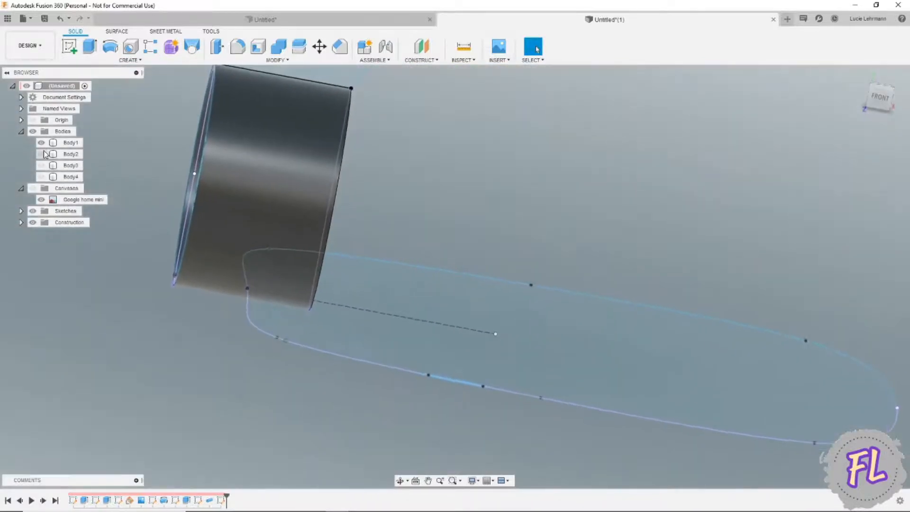
{"action": "left_click", "coordinate": [42, 154]}
{"action": "left_click", "coordinate": [41, 166]}
{"action": "left_click", "coordinate": [42, 177]}
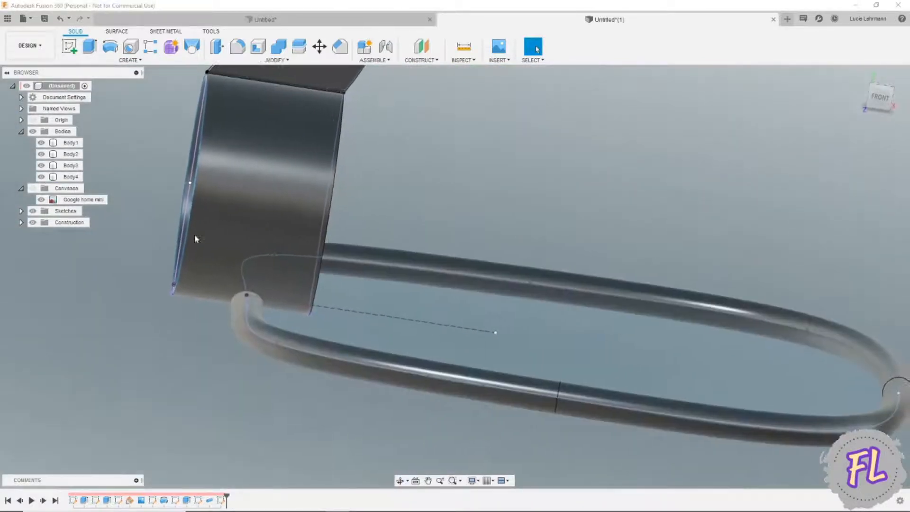
- Create a construction plane offset 90 mm upward from the horizontal origin plane, crossing the curved arm
{"action": "scroll", "coordinate": [443, 271], "scroll_direction": "down", "scroll_amount": 8}
{"action": "middle_click_drag", "start_coordinate": [493, 284], "coordinate": [650, 281], "text": "shift"}
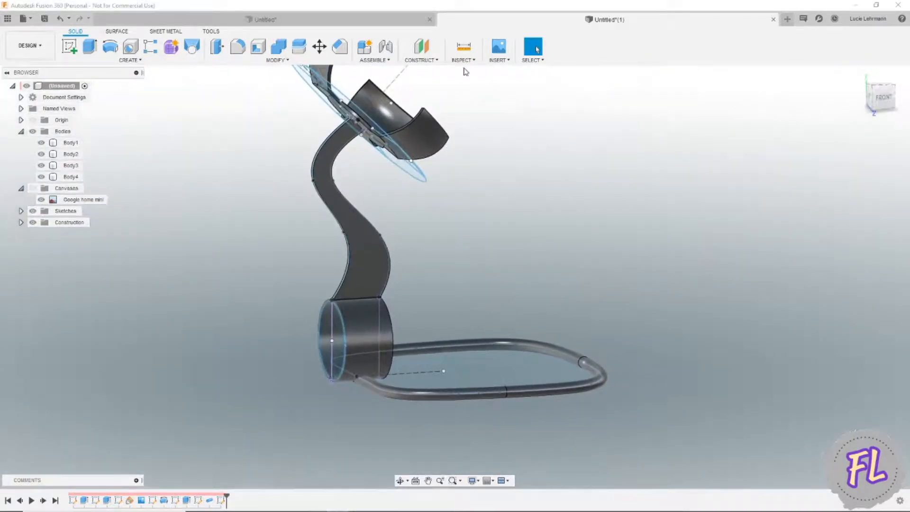
{"action": "left_click", "coordinate": [421, 46]}
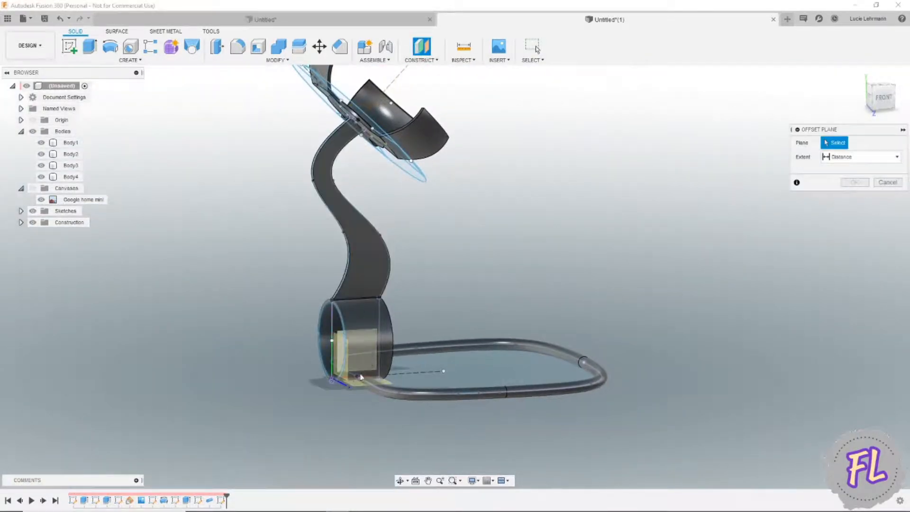
{"action": "scroll", "coordinate": [356, 386], "scroll_direction": "up", "scroll_amount": 4}
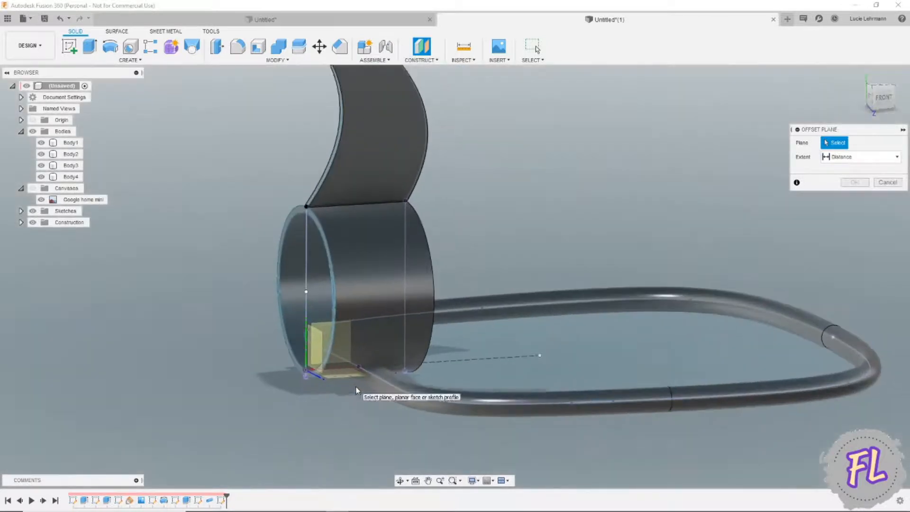
{"action": "left_click", "coordinate": [332, 377]}
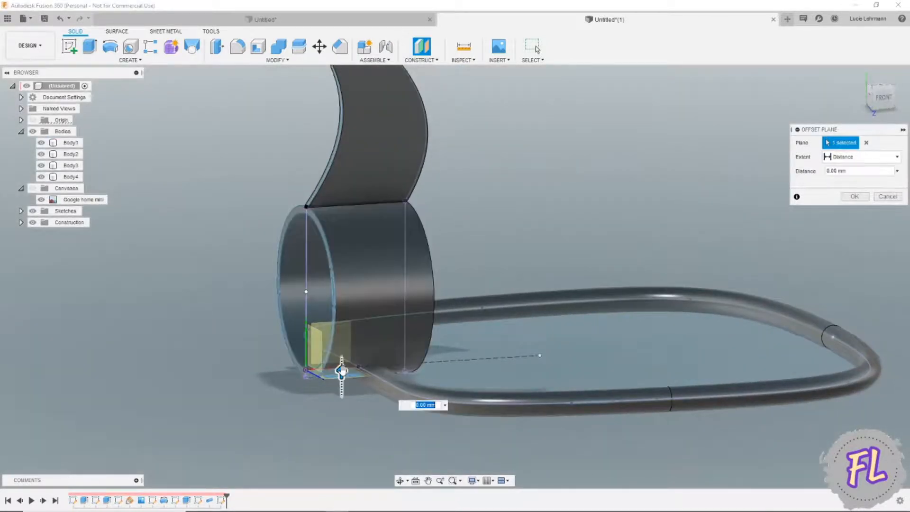
{"action": "left_click_drag", "start_coordinate": [342, 371], "coordinate": [343, 149]}
{"action": "scroll", "coordinate": [391, 203], "scroll_direction": "down", "scroll_amount": 3}
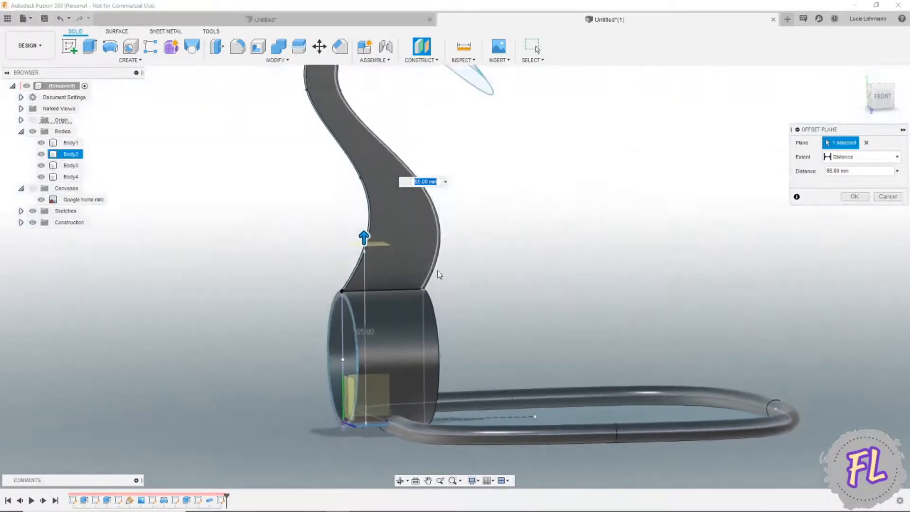
{"action": "middle_click_drag", "start_coordinate": [438, 274], "coordinate": [471, 325]}
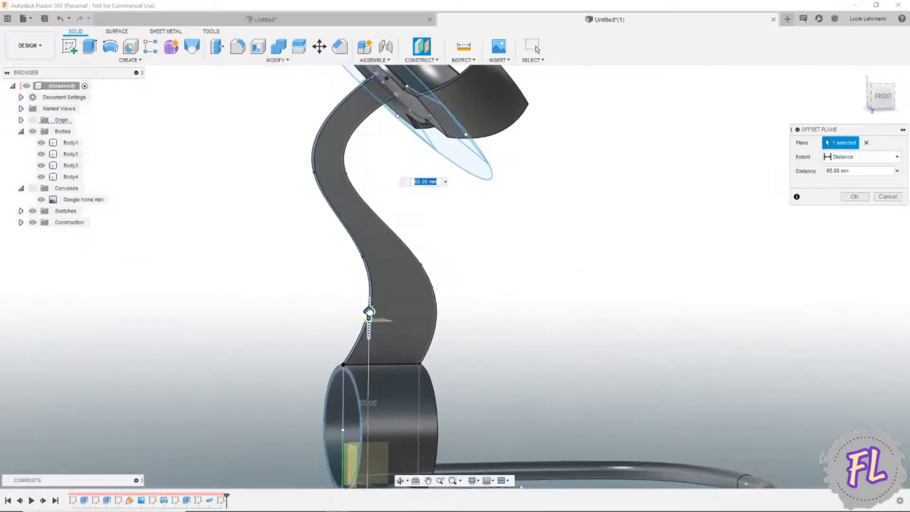
{"action": "left_click_drag", "start_coordinate": [368, 312], "coordinate": [368, 247]}
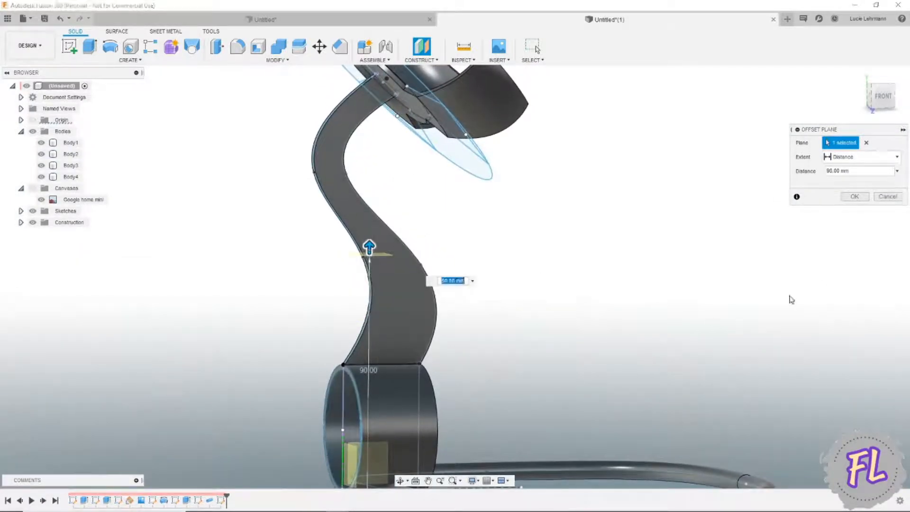
{"action": "left_click", "coordinate": [855, 196]}
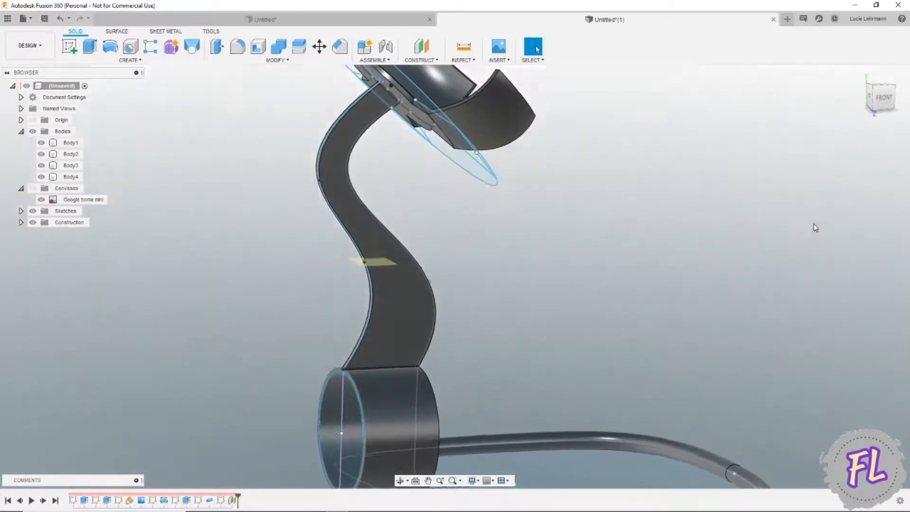
- Start a sketch on the offset plane across the arm and hide all bodies
{"action": "middle_click_drag", "start_coordinate": [814, 225], "coordinate": [493, 280], "text": "shift"}
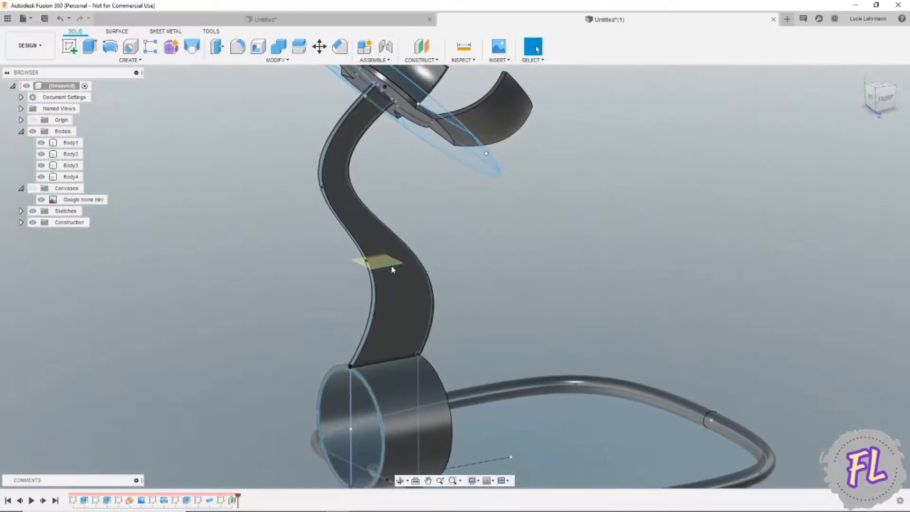
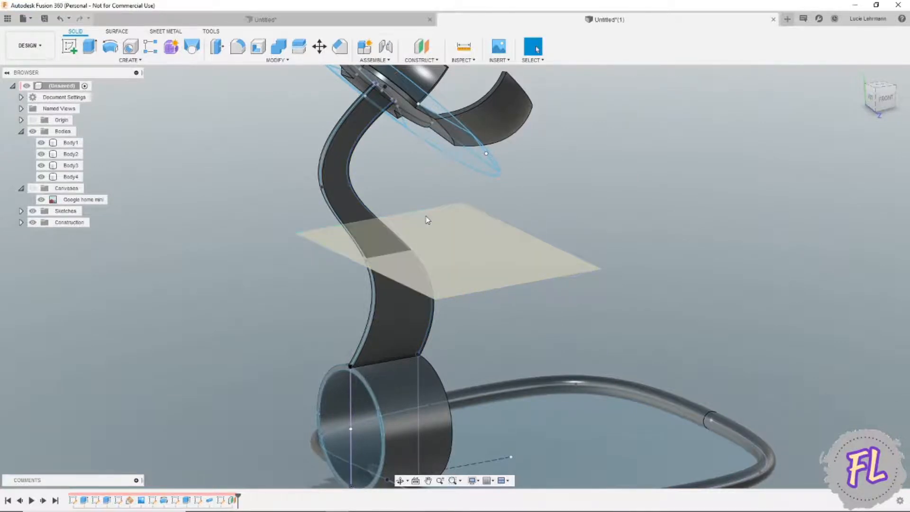
{"action": "left_click", "coordinate": [69, 45]}
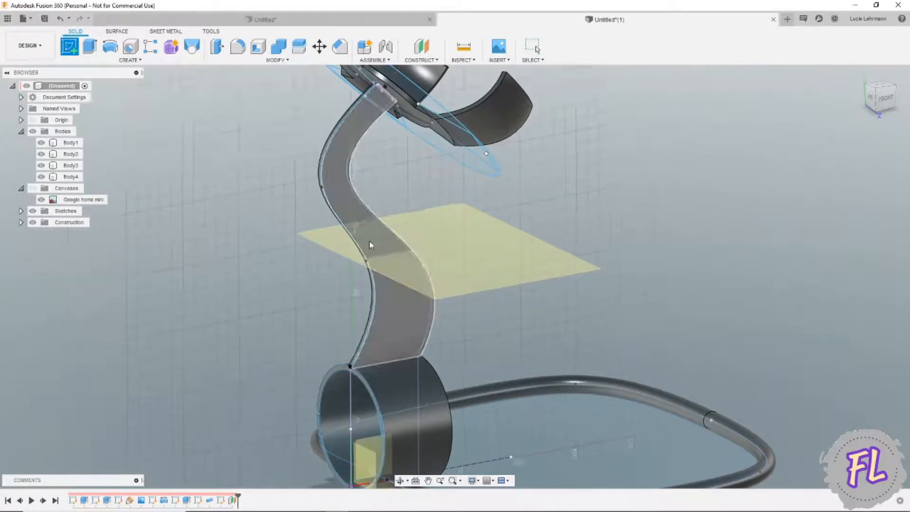
{"action": "left_click", "coordinate": [480, 280]}
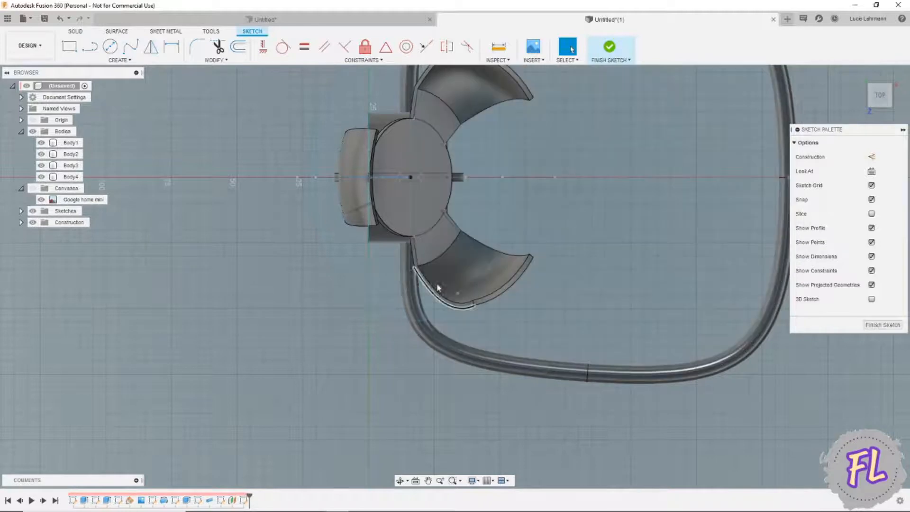
{"action": "left_click", "coordinate": [33, 132]}
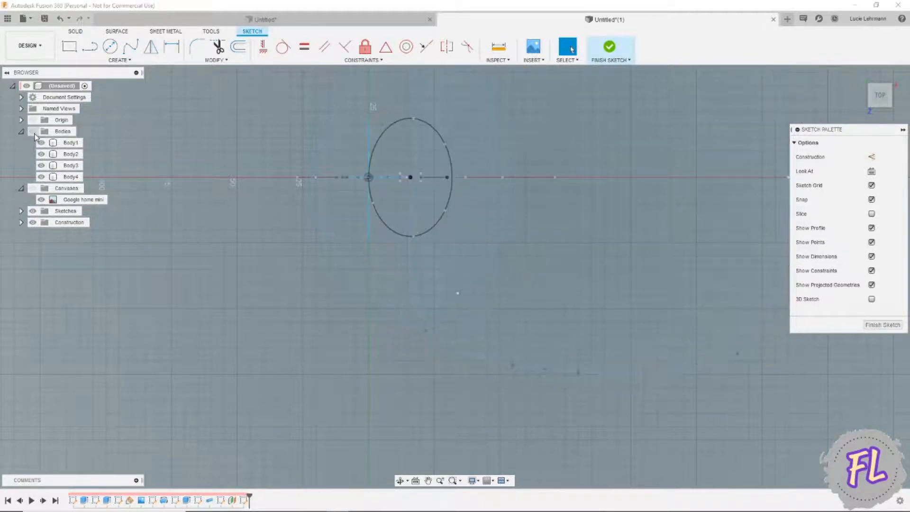
- Draw a small slanted center-to-center slot outside the inner circle, about 4.8 mm between centers and 2 mm wide, and finish the sketch
{"action": "left_click", "coordinate": [119, 60]}
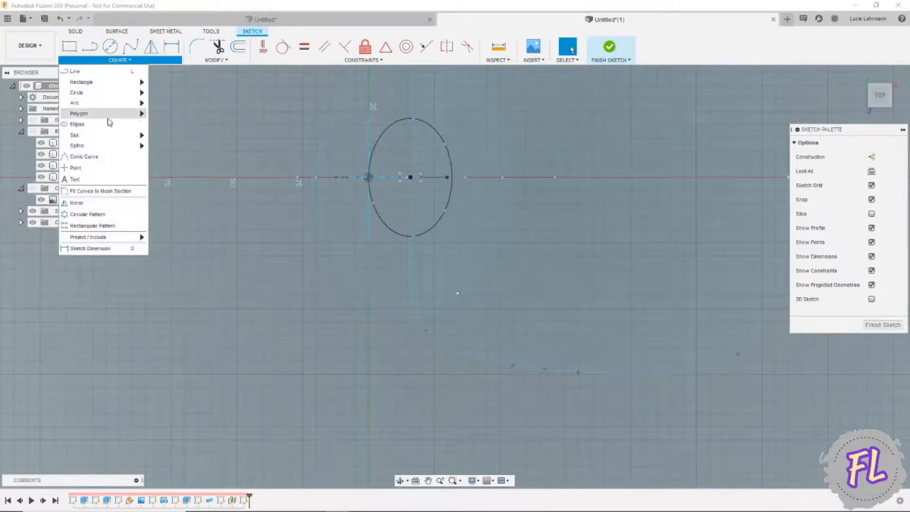
{"action": "left_click", "coordinate": [160, 136]}
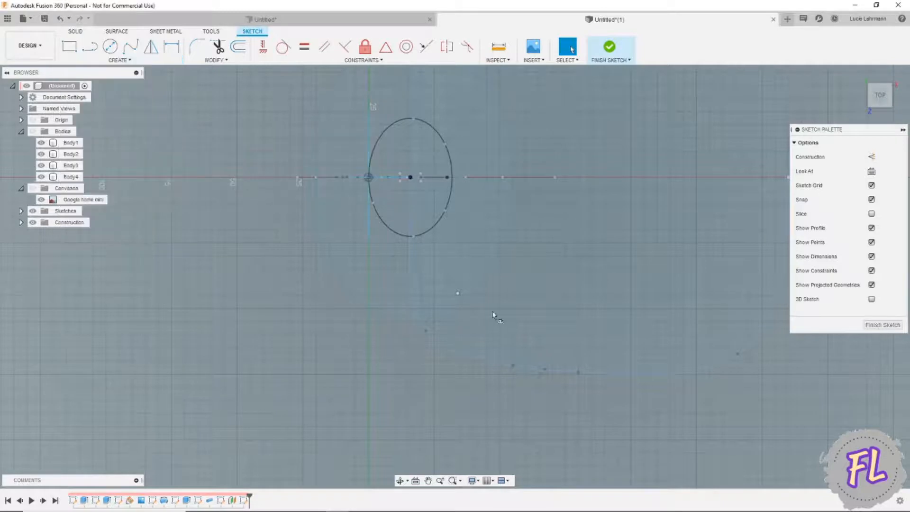
{"action": "scroll", "coordinate": [474, 286], "scroll_direction": "up", "scroll_amount": 3}
{"action": "scroll", "coordinate": [489, 262], "scroll_direction": "down", "scroll_amount": 3}
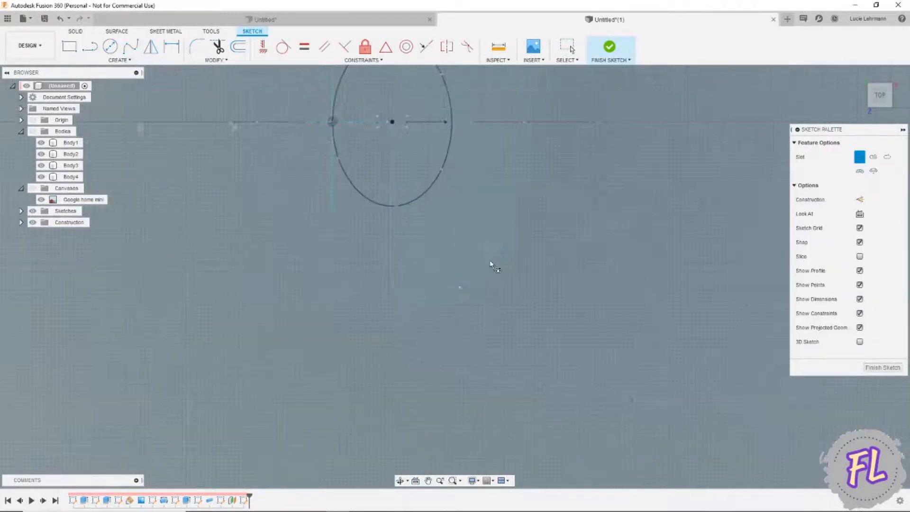
{"action": "left_click", "coordinate": [499, 231]}
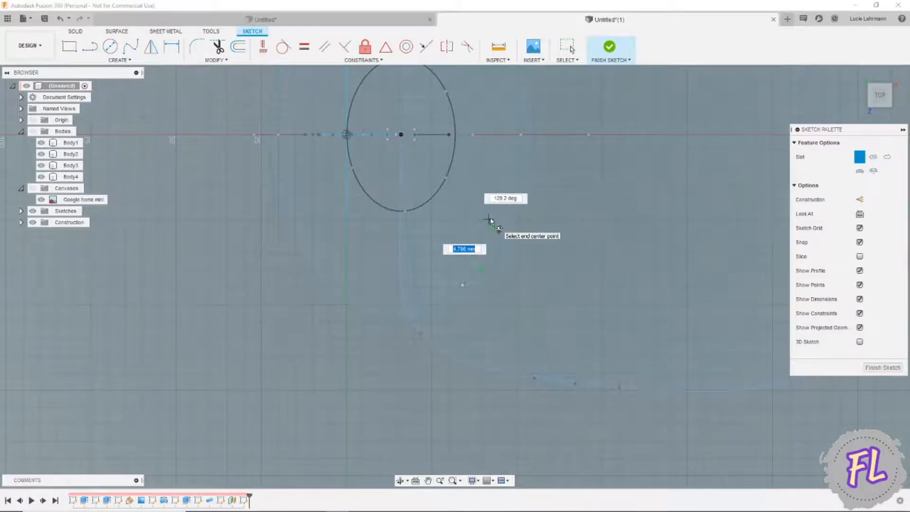
{"action": "left_click", "coordinate": [491, 220]}
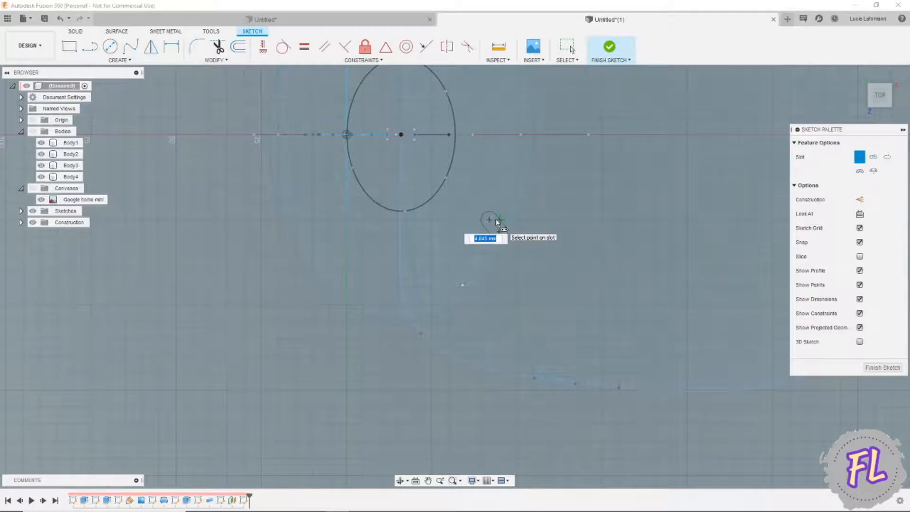
{"action": "type", "text": "2"}
{"action": "key", "text": "Return"}
{"action": "key", "text": "Escape"}
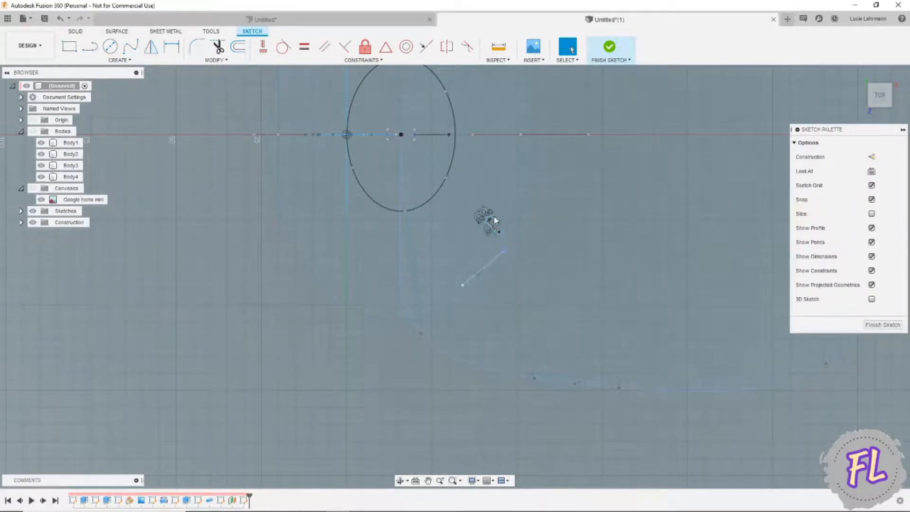
{"action": "left_click", "coordinate": [609, 47]}
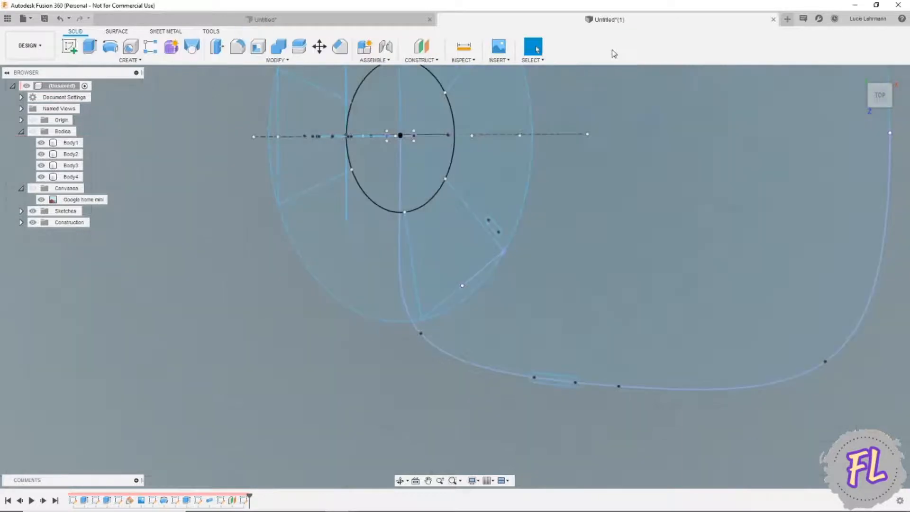
- Start a sketch on the tilted plane of the holder's inner circle, with the construction planes listed in the browser
{"action": "mouse_move", "coordinate": [609, 85]}
{"action": "middle_mouse_down", "text": "shift"}
{"action": "mouse_move", "coordinate": [576, 244]}
{"action": "mouse_move", "coordinate": [544, 219]}
{"action": "mouse_move", "coordinate": [441, 220]}
{"action": "middle_mouse_up", "text": "shift"}
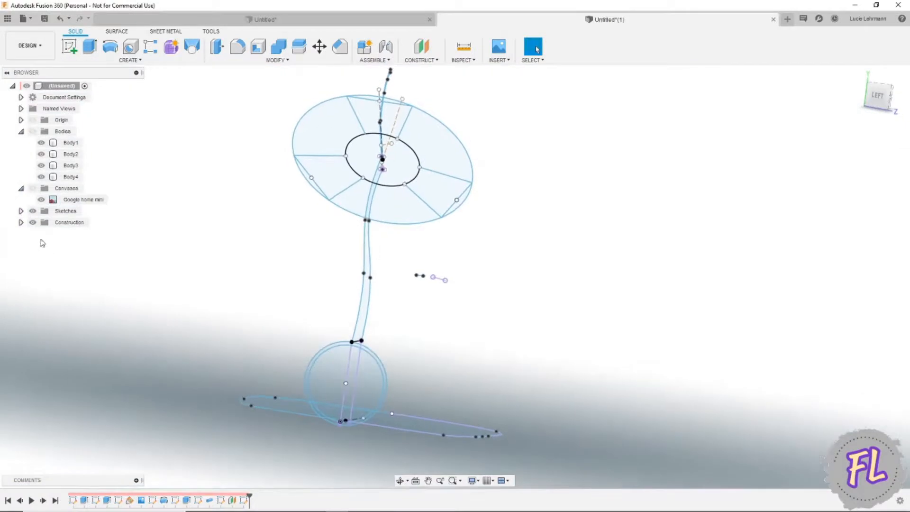
{"action": "left_click", "coordinate": [72, 49]}
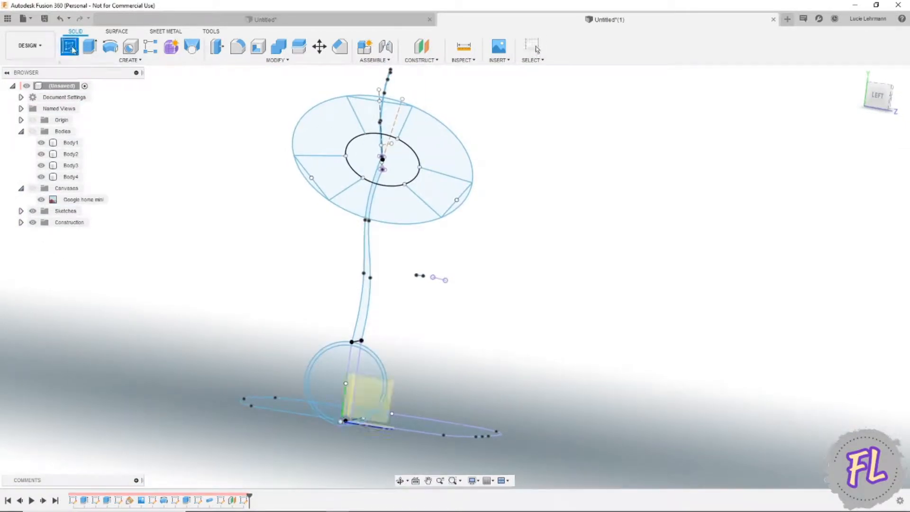
{"action": "left_click", "coordinate": [21, 223]}
{"action": "left_click", "coordinate": [43, 246]}
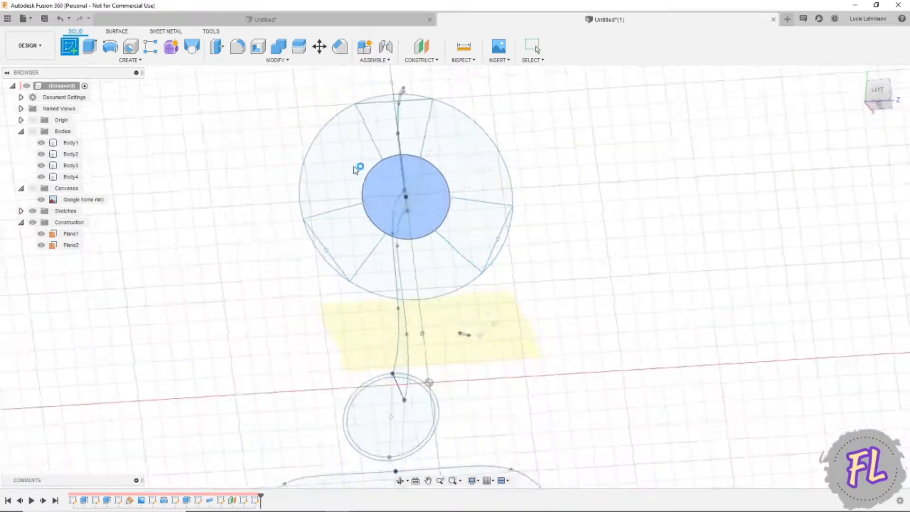
{"action": "left_click", "coordinate": [353, 168]}
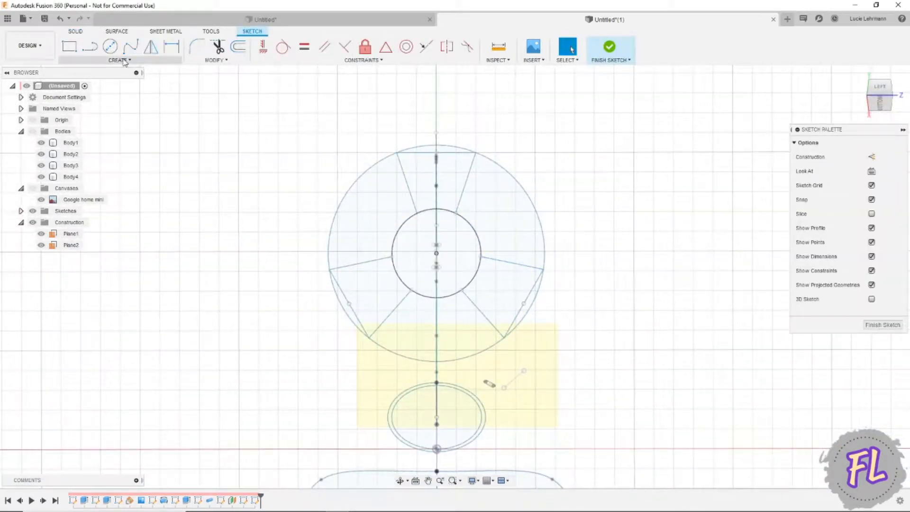
- Draw a short vertical center-to-center slot 2 mm wide inside the inner circle, beside its centre, and finish the sketch
{"action": "left_click", "coordinate": [120, 60]}
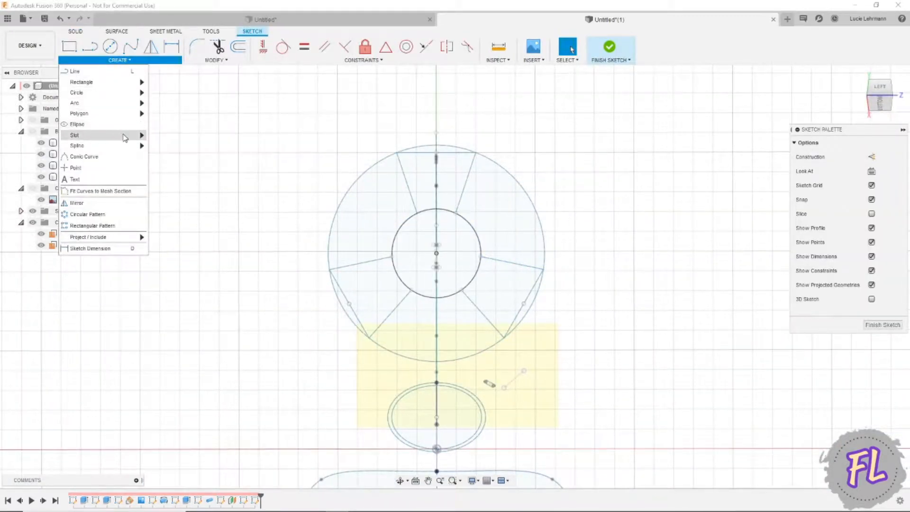
{"action": "mouse_move", "coordinate": [127, 135]}
{"action": "left_click", "coordinate": [161, 136]}
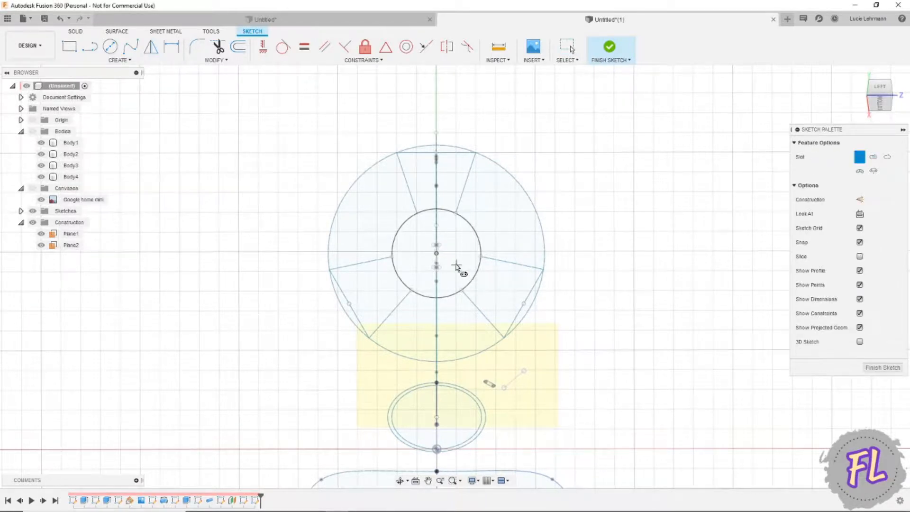
{"action": "left_click", "coordinate": [450, 261]}
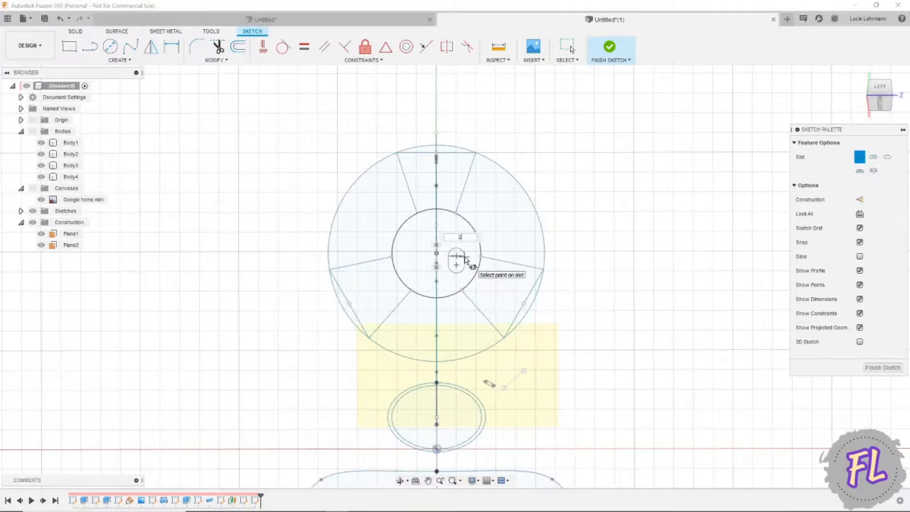
{"action": "key", "text": "Escape"}
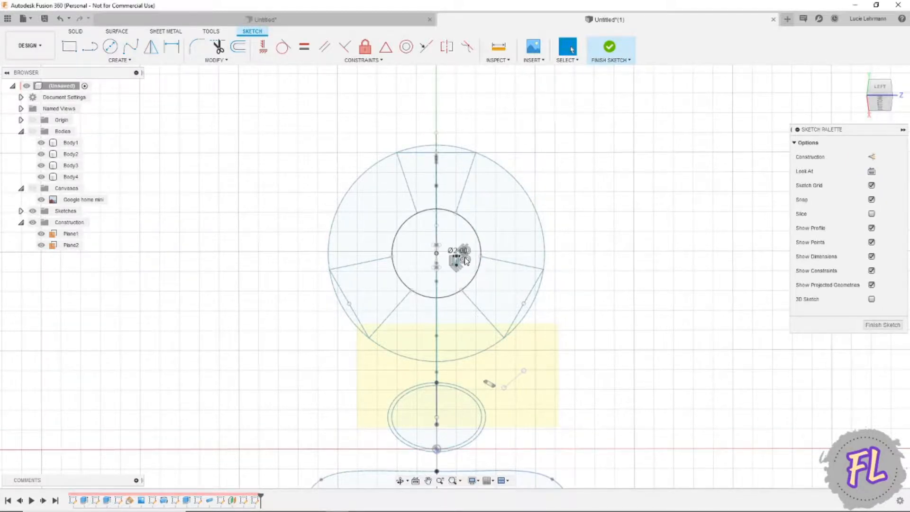
{"action": "mouse_move", "coordinate": [497, 284]}
{"action": "middle_mouse_down", "text": "shift"}
{"action": "mouse_move", "coordinate": [683, 242]}
{"action": "mouse_move", "coordinate": [656, 171]}
{"action": "middle_mouse_up", "text": "shift"}
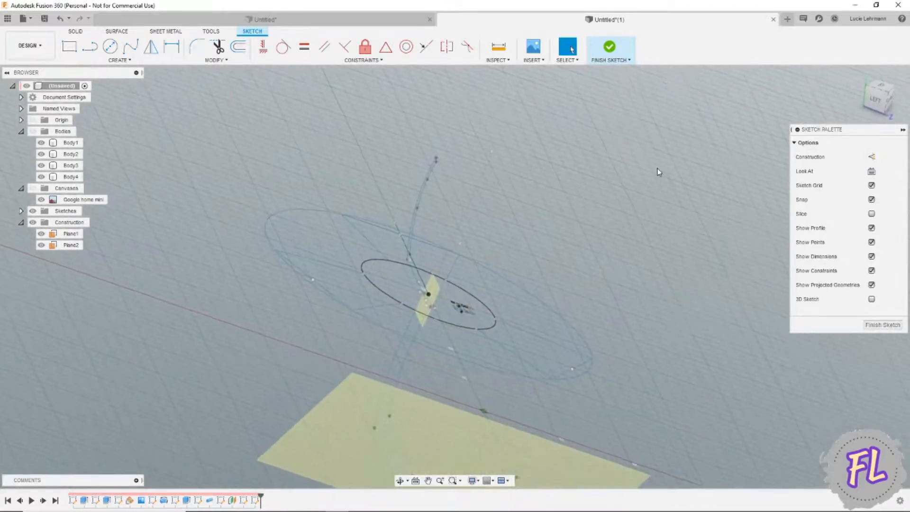
{"action": "left_click", "coordinate": [610, 47]}
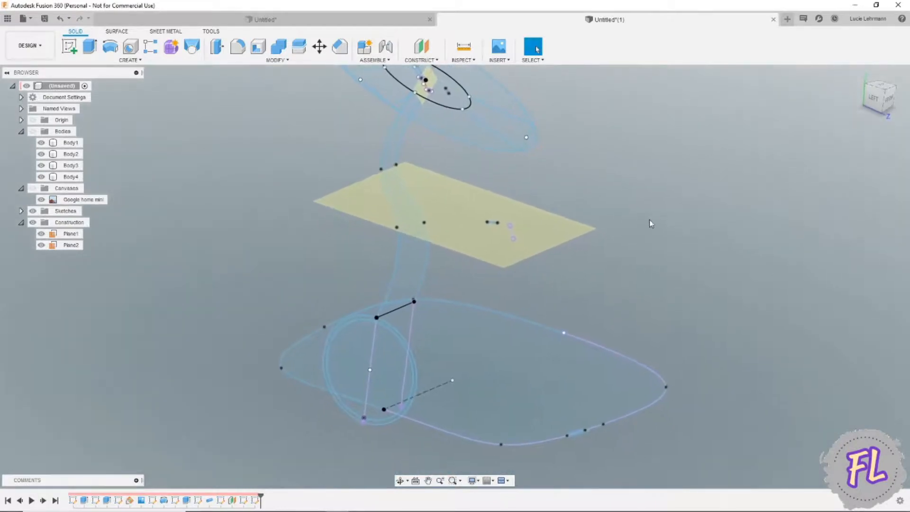
- Start a sketch on the horizontal origin plane with 3D sketching and begin a fit point spline at the end of the base slot
{"action": "left_click", "coordinate": [70, 46]}
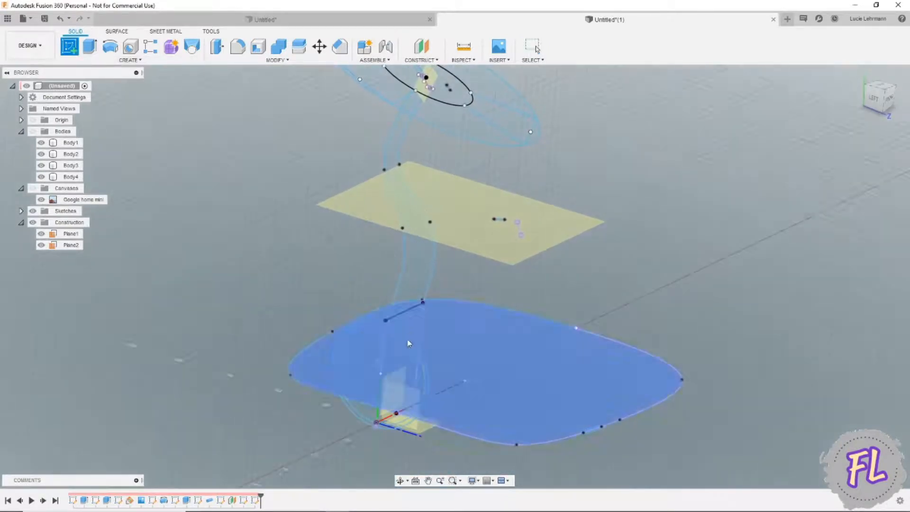
{"action": "left_click", "coordinate": [425, 429]}
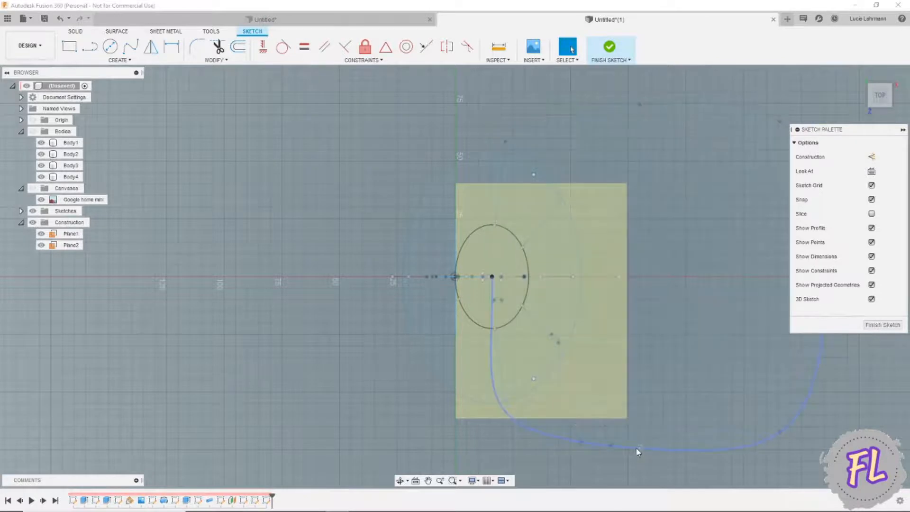
{"action": "middle_click_drag", "start_coordinate": [638, 450], "coordinate": [640, 377], "text": "shift"}
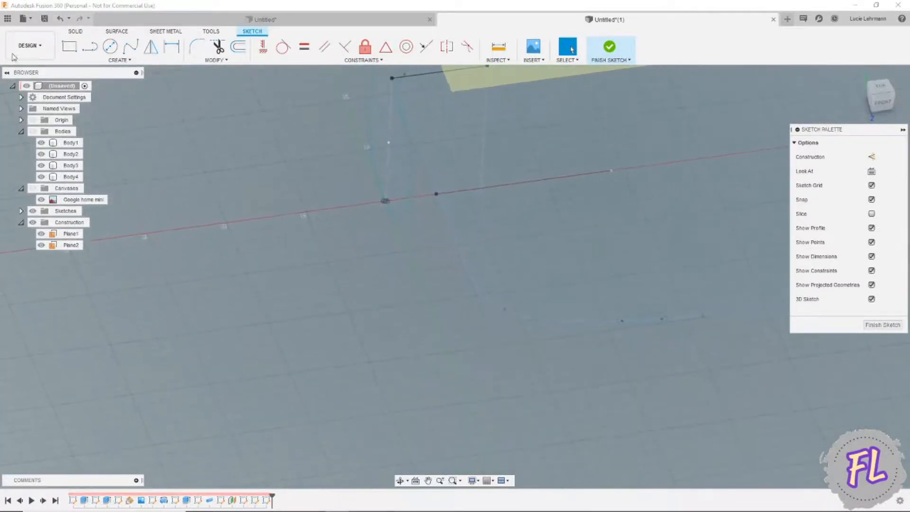
{"action": "left_click", "coordinate": [131, 47]}
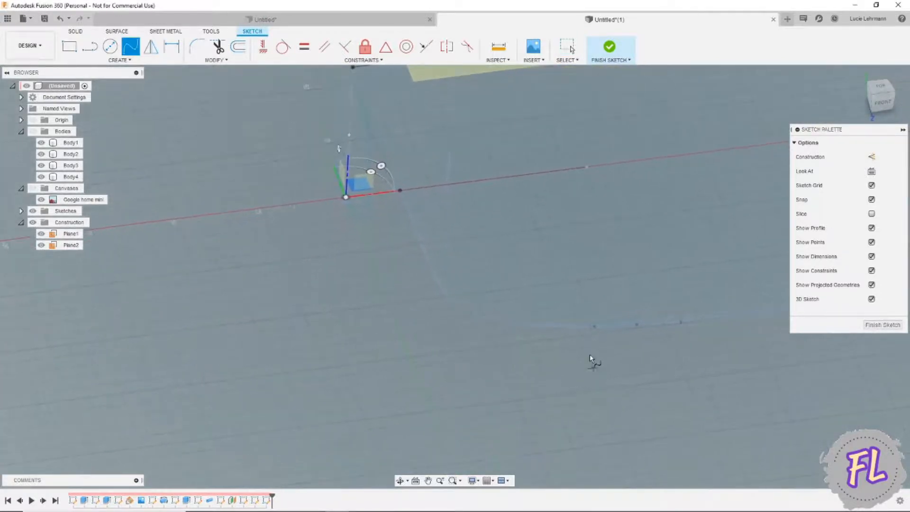
{"action": "scroll", "coordinate": [590, 353], "scroll_direction": "up", "scroll_amount": 5}
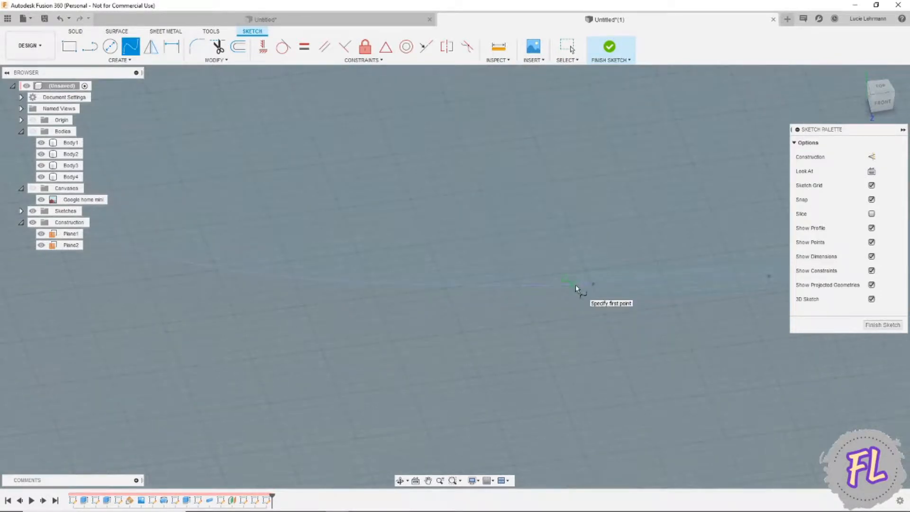
{"action": "scroll", "coordinate": [571, 281], "scroll_direction": "up", "scroll_amount": 2}
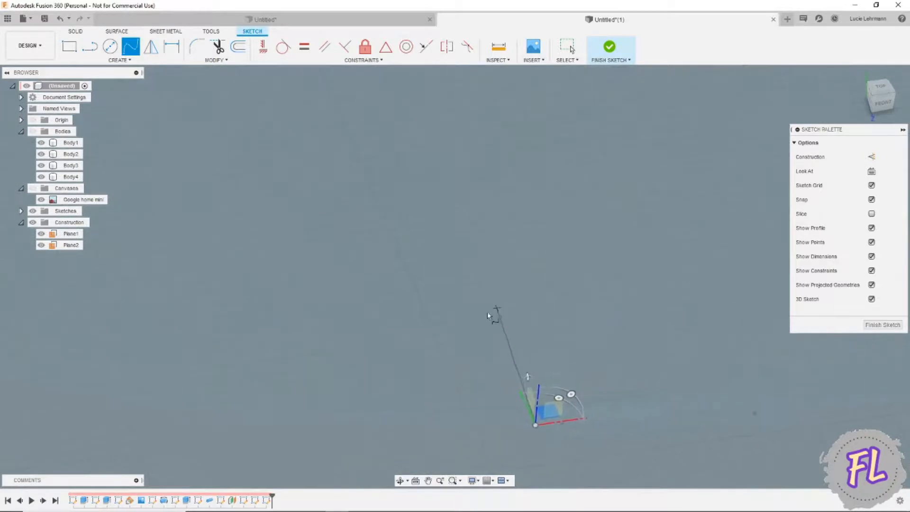
- Run the 3D spline through the end of the mid-height slot to the end of the holder slot and finish the sketch
{"action": "mouse_move", "coordinate": [443, 337]}
{"action": "middle_mouse_down", "text": "shift"}
{"action": "mouse_move", "coordinate": [475, 367]}
{"action": "mouse_move", "coordinate": [515, 366]}
{"action": "mouse_move", "coordinate": [632, 414]}
{"action": "mouse_move", "coordinate": [545, 349]}
{"action": "mouse_move", "coordinate": [471, 227]}
{"action": "mouse_move", "coordinate": [463, 164]}
{"action": "middle_mouse_up", "text": "shift"}
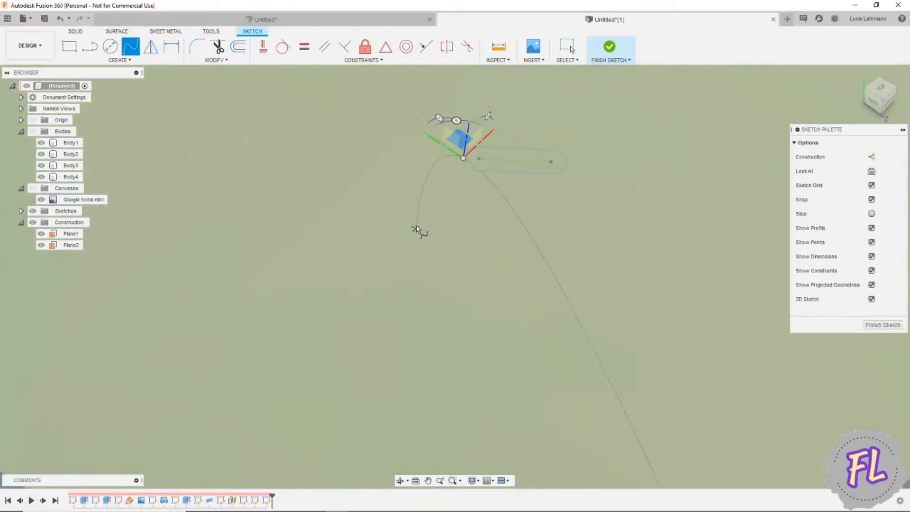
{"action": "mouse_move", "coordinate": [416, 229]}
{"action": "middle_mouse_down", "text": "shift"}
{"action": "mouse_move", "coordinate": [416, 218]}
{"action": "mouse_move", "coordinate": [443, 226]}
{"action": "mouse_move", "coordinate": [460, 251]}
{"action": "mouse_move", "coordinate": [385, 300]}
{"action": "mouse_move", "coordinate": [346, 264]}
{"action": "mouse_move", "coordinate": [355, 325]}
{"action": "mouse_move", "coordinate": [368, 338]}
{"action": "mouse_move", "coordinate": [417, 321]}
{"action": "mouse_move", "coordinate": [484, 355]}
{"action": "mouse_move", "coordinate": [450, 356]}
{"action": "mouse_move", "coordinate": [459, 370]}
{"action": "mouse_move", "coordinate": [296, 361]}
{"action": "middle_mouse_up", "text": "shift"}
{"action": "scroll", "coordinate": [136, 289], "scroll_direction": "up", "scroll_amount": 5}
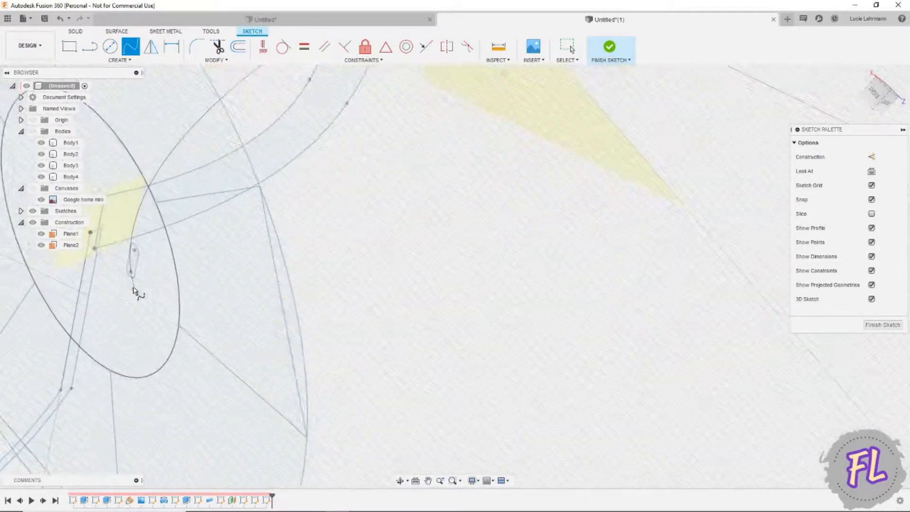
{"action": "scroll", "coordinate": [133, 283], "scroll_direction": "up", "scroll_amount": 1}
{"action": "left_click", "coordinate": [134, 266]}
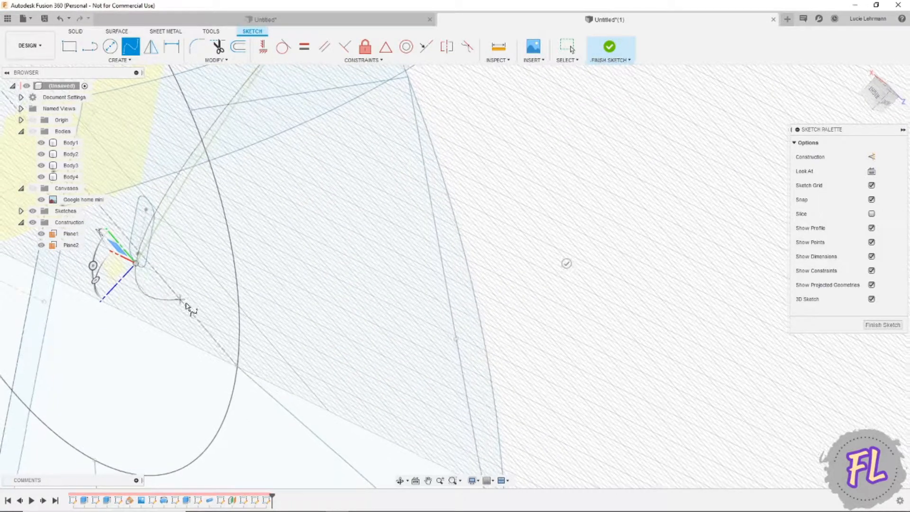
{"action": "middle_click_drag", "start_coordinate": [183, 308], "coordinate": [199, 302], "text": "shift"}
{"action": "left_click", "coordinate": [560, 252]}
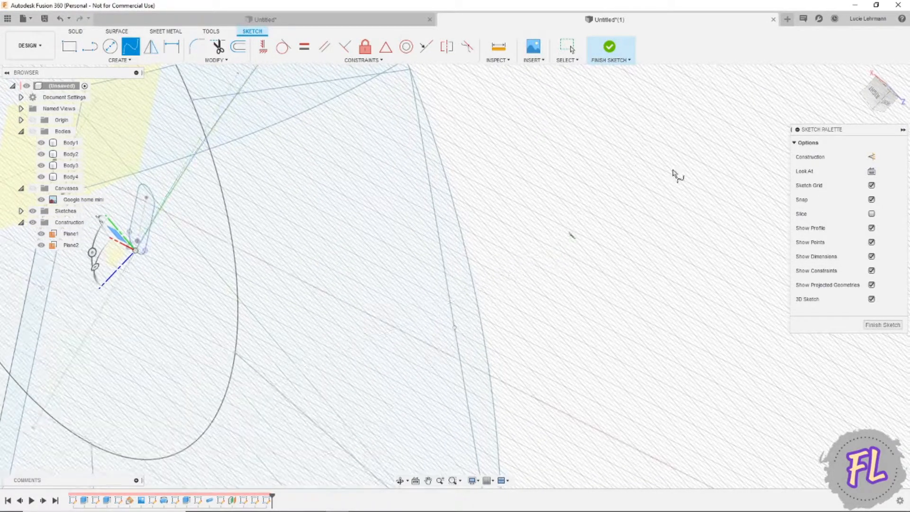
{"action": "left_click", "coordinate": [859, 74]}
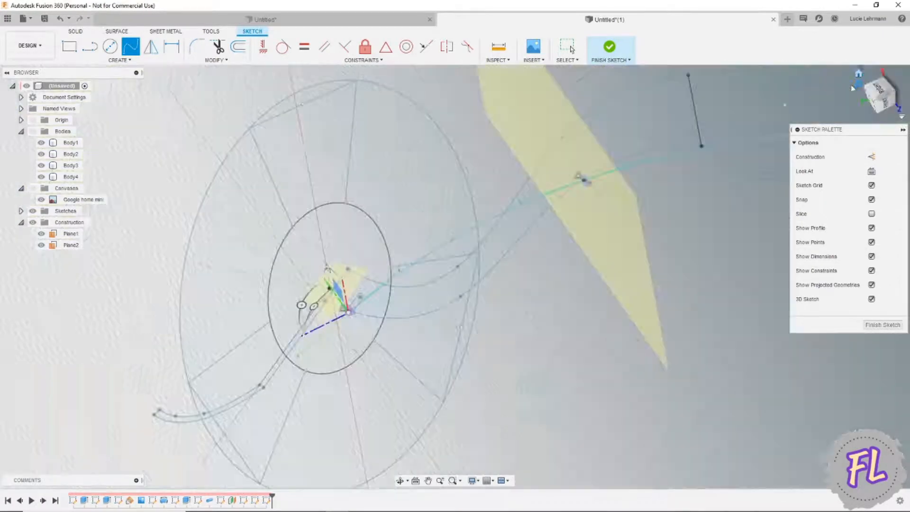
{"action": "mouse_move", "coordinate": [577, 273]}
{"action": "middle_mouse_down", "text": "shift"}
{"action": "mouse_move", "coordinate": [510, 388]}
{"action": "mouse_move", "coordinate": [646, 385]}
{"action": "mouse_move", "coordinate": [467, 345]}
{"action": "mouse_move", "coordinate": [493, 330]}
{"action": "mouse_move", "coordinate": [524, 331]}
{"action": "mouse_move", "coordinate": [619, 80]}
{"action": "mouse_move", "coordinate": [521, 220]}
{"action": "mouse_move", "coordinate": [444, 210]}
{"action": "middle_mouse_up", "text": "shift"}
{"action": "left_click", "coordinate": [612, 52]}
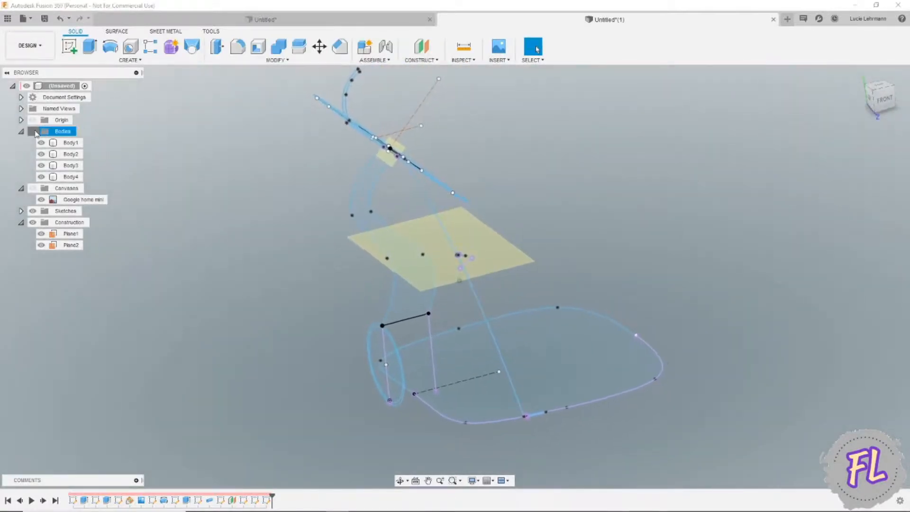
- Show all bodies and start a Loft with both halves of the base slot as the first profile
{"action": "left_click", "coordinate": [32, 131]}
{"action": "left_click", "coordinate": [105, 61]}
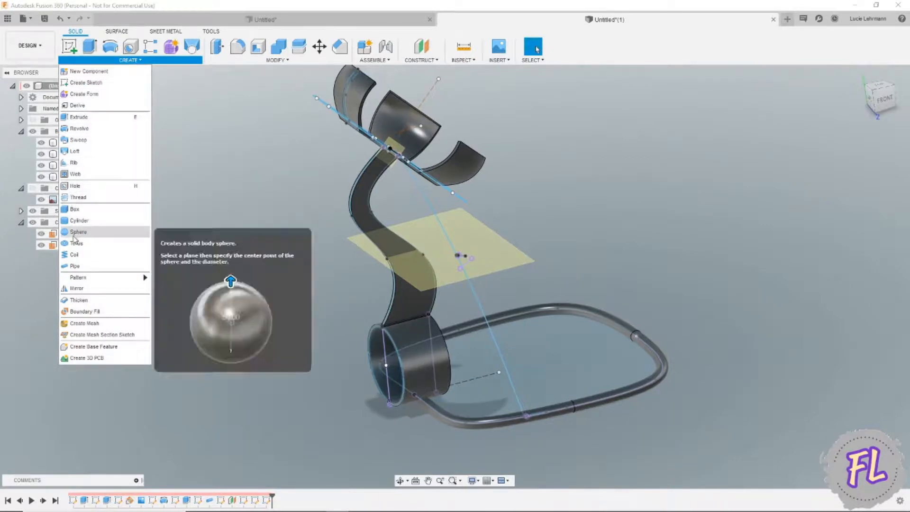
{"action": "left_click", "coordinate": [74, 150]}
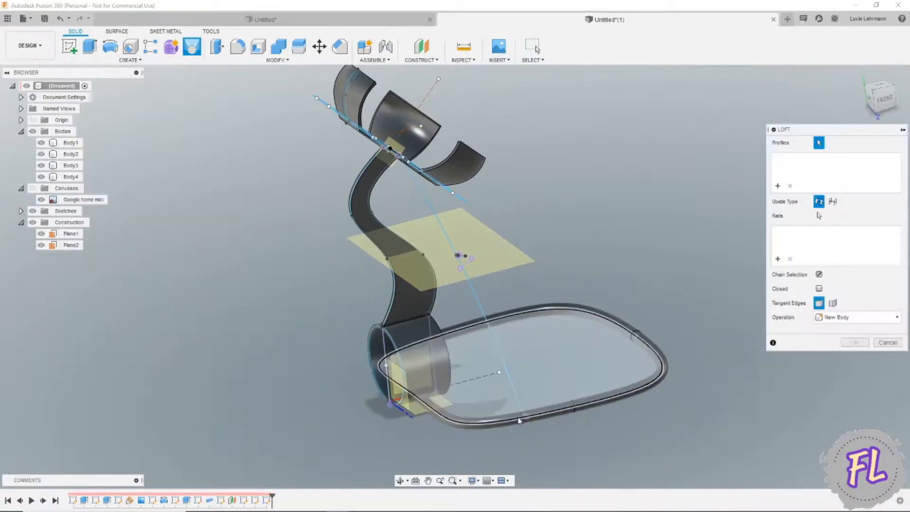
{"action": "scroll", "coordinate": [555, 433], "scroll_direction": "up", "scroll_amount": 5}
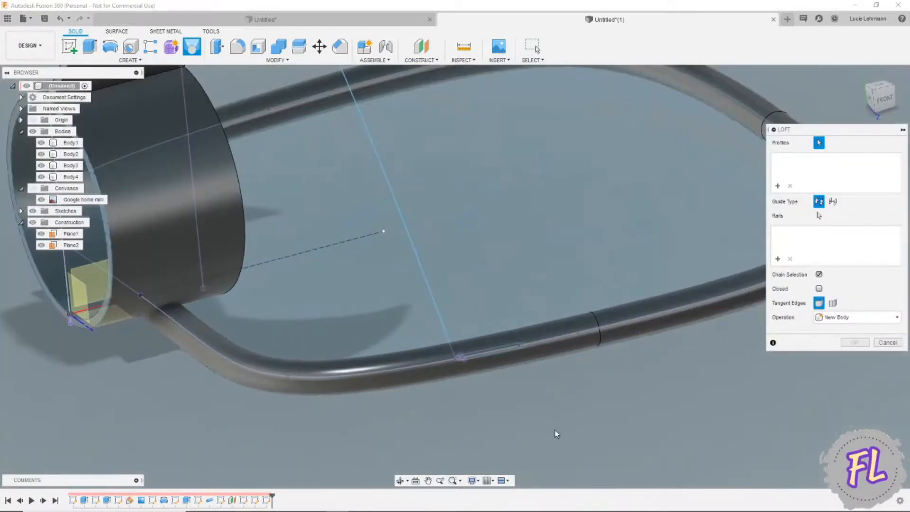
{"action": "left_click", "coordinate": [493, 351]}
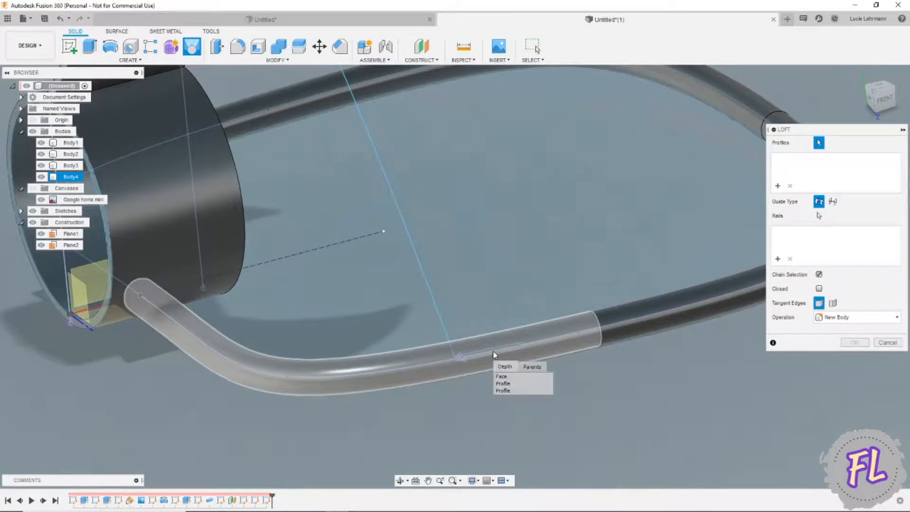
{"action": "left_click", "coordinate": [504, 383]}
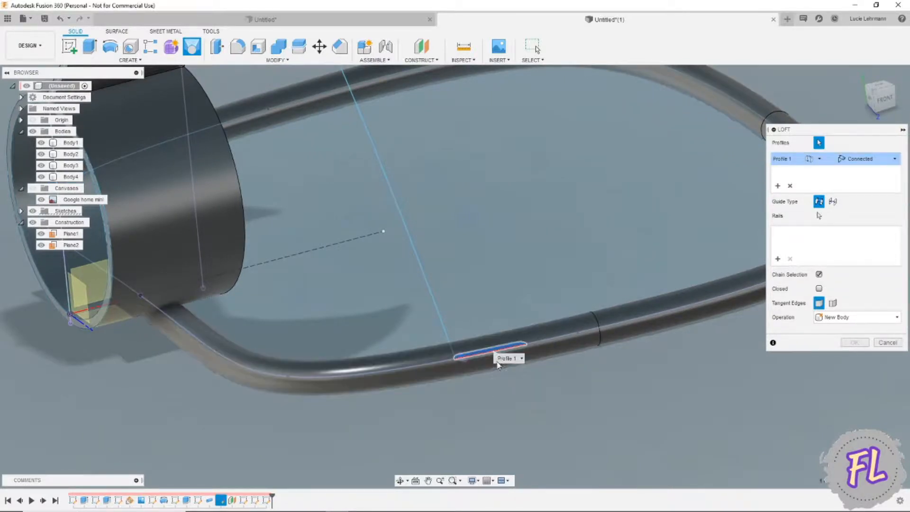
{"action": "scroll", "coordinate": [472, 359], "scroll_direction": "up", "scroll_amount": 3}
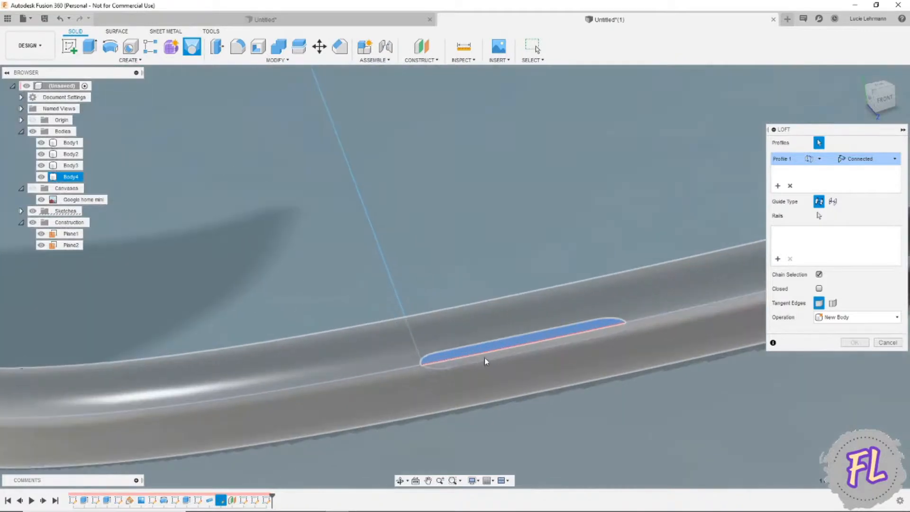
{"action": "left_click", "coordinate": [484, 356]}
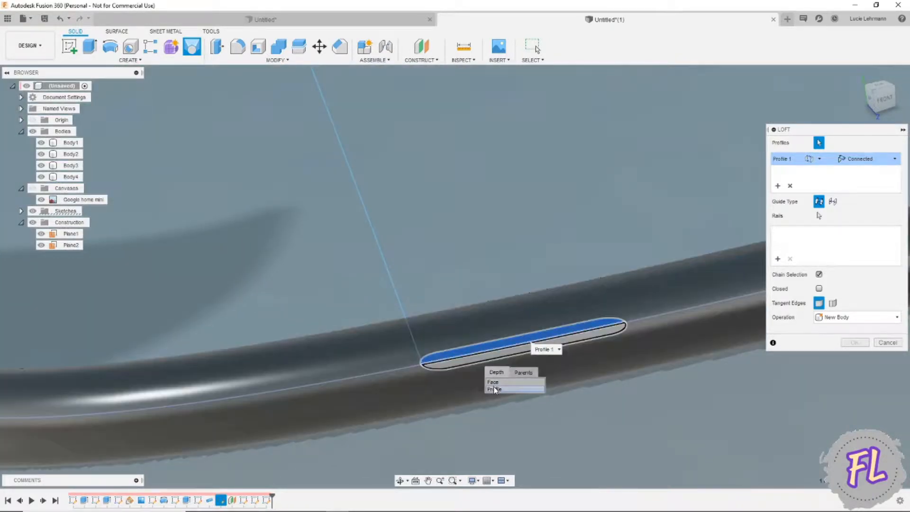
{"action": "left_click", "coordinate": [494, 389]}
{"action": "scroll", "coordinate": [493, 351], "scroll_direction": "down", "scroll_amount": 2}
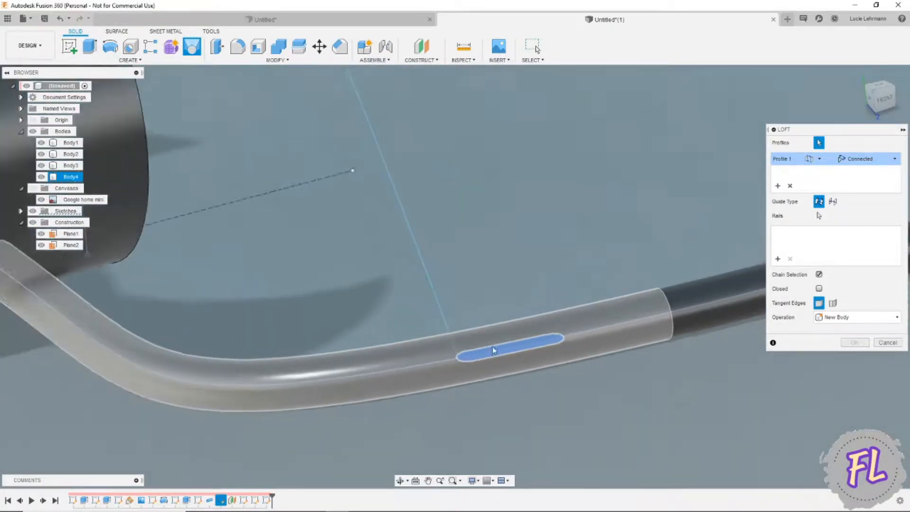
- Add the slot on the mid-height construction plane as the second loft profile
{"action": "scroll", "coordinate": [493, 351], "scroll_direction": "down", "scroll_amount": 5}
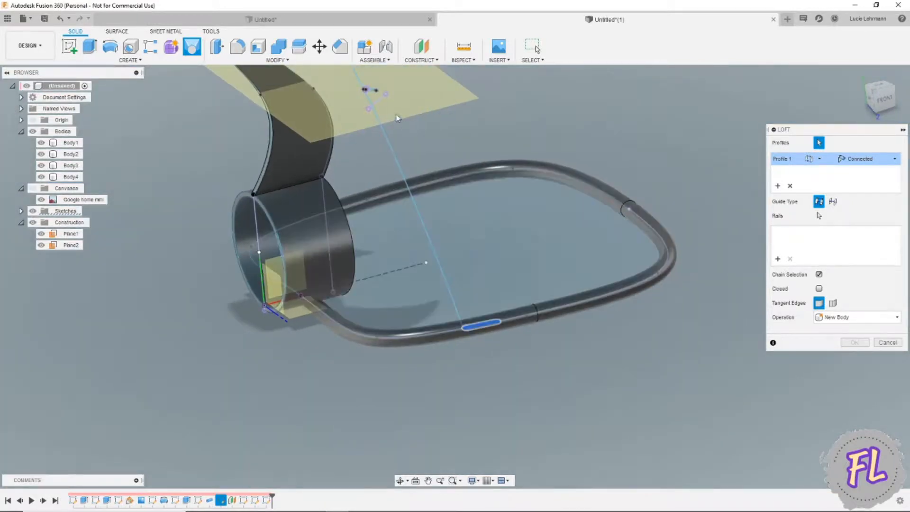
{"action": "scroll", "coordinate": [375, 92], "scroll_direction": "up", "scroll_amount": 6}
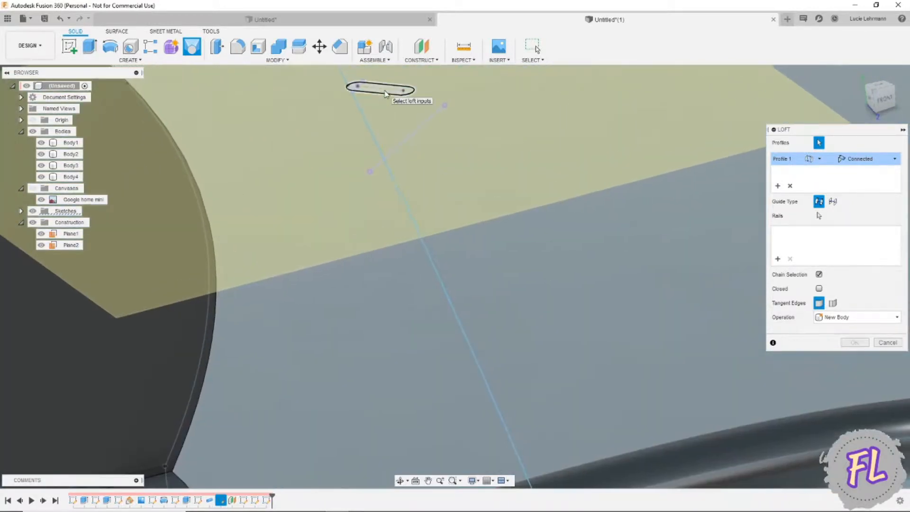
{"action": "left_click", "coordinate": [385, 93]}
{"action": "scroll", "coordinate": [416, 180], "scroll_direction": "up", "scroll_amount": 2}
{"action": "scroll", "coordinate": [419, 202], "scroll_direction": "down", "scroll_amount": 2}
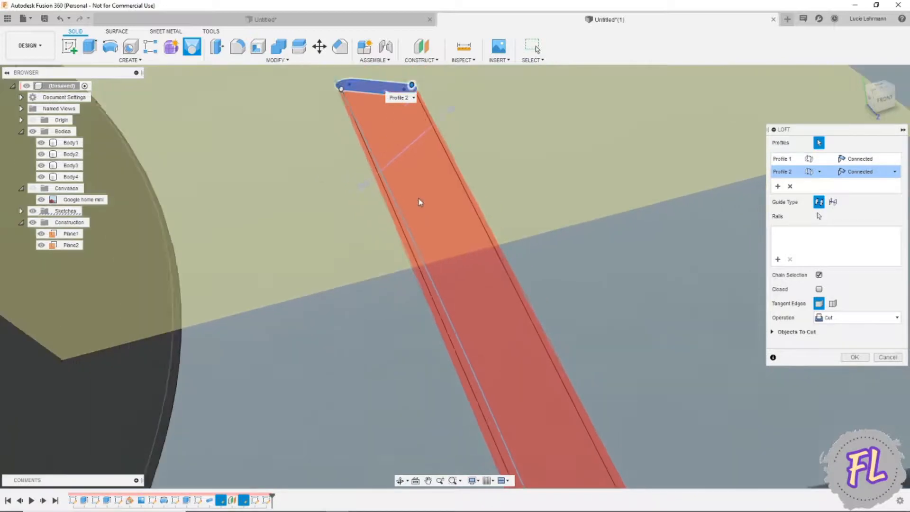
- Add the slot under the holder's round plate as the third loft profile
{"action": "scroll", "coordinate": [420, 202], "scroll_direction": "down", "scroll_amount": 6}
{"action": "middle_click_drag", "start_coordinate": [375, 114], "coordinate": [484, 217]}
{"action": "scroll", "coordinate": [467, 239], "scroll_direction": "up", "scroll_amount": 2}
{"action": "scroll", "coordinate": [485, 216], "scroll_direction": "up", "scroll_amount": 4}
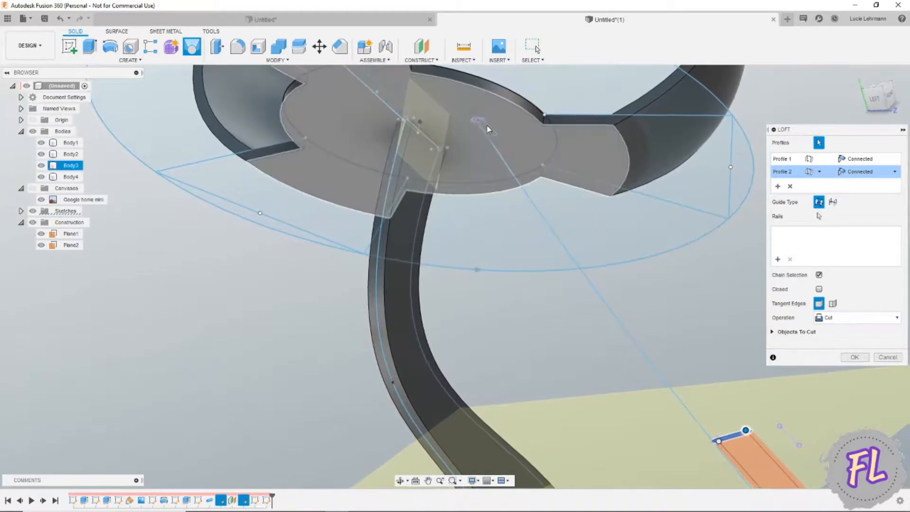
{"action": "scroll", "coordinate": [487, 130], "scroll_direction": "up", "scroll_amount": 5}
{"action": "left_click", "coordinate": [486, 130]}
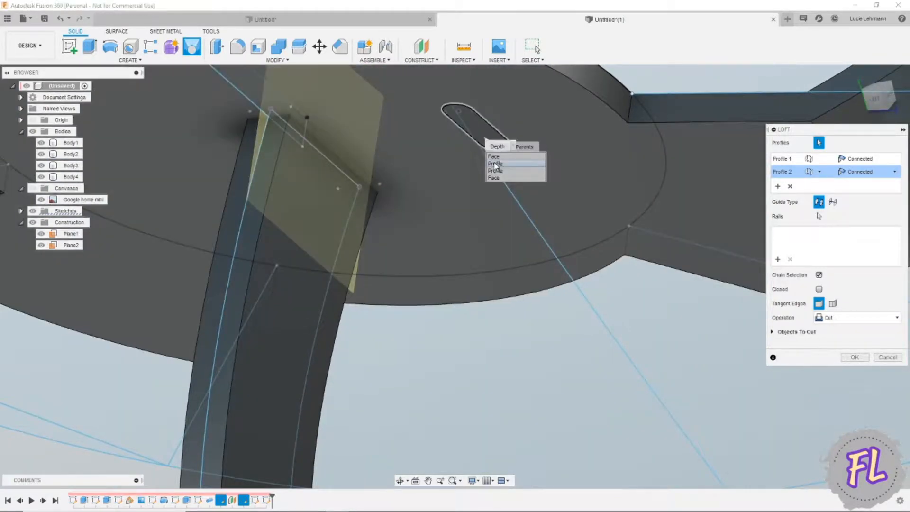
{"action": "left_click", "coordinate": [494, 164]}
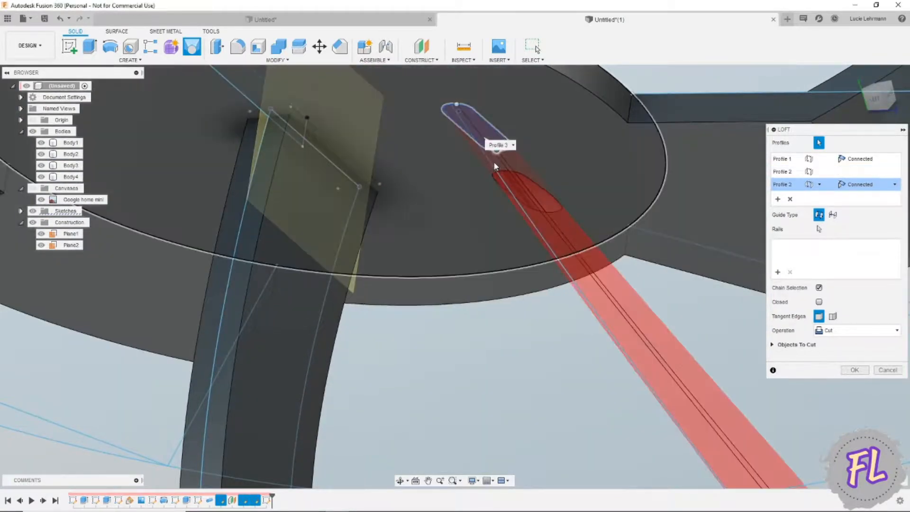
- Use the 3D spline as the loft's rail and complete the loft as a New Body
{"action": "middle_click_drag", "start_coordinate": [493, 164], "coordinate": [621, 261], "text": "shift"}
{"action": "scroll", "coordinate": [642, 288], "scroll_direction": "down", "scroll_amount": 6}
{"action": "middle_click_drag", "start_coordinate": [647, 296], "coordinate": [826, 250], "text": "shift"}
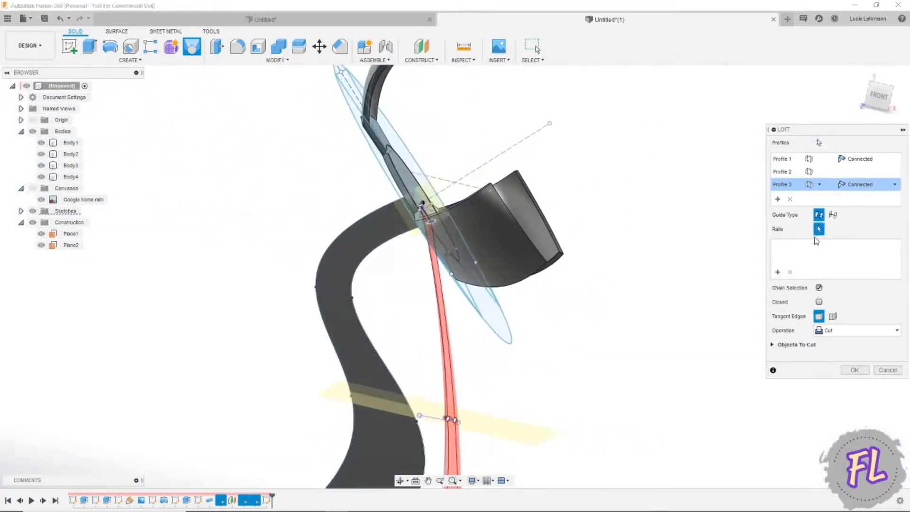
{"action": "middle_click_drag", "start_coordinate": [633, 327], "coordinate": [522, 356], "text": "shift"}
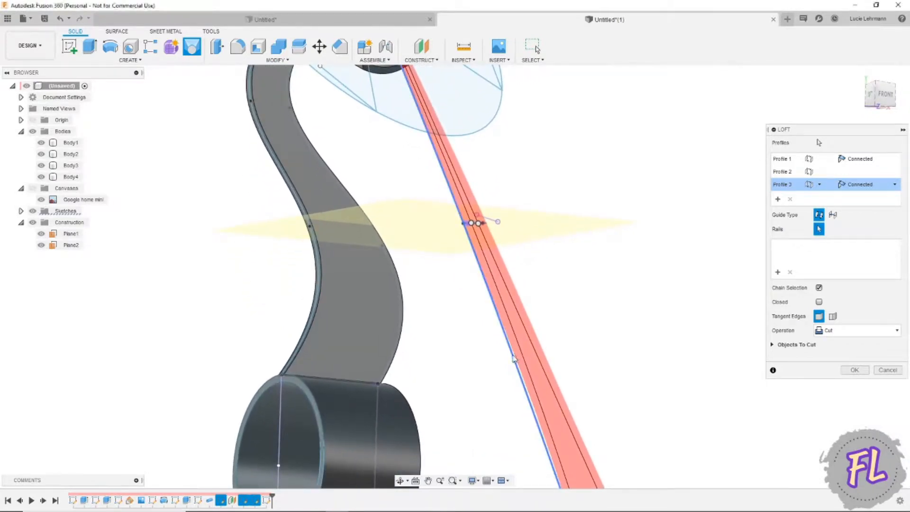
{"action": "left_click", "coordinate": [513, 358]}
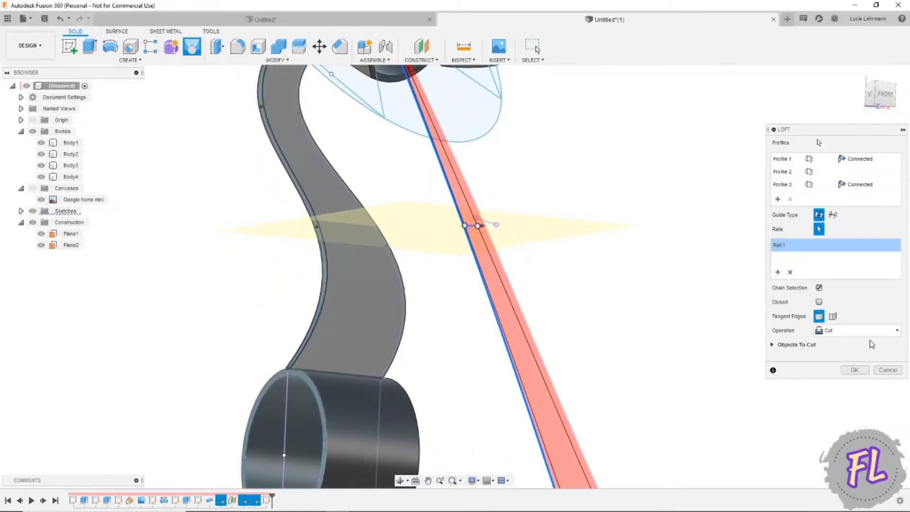
{"action": "left_click", "coordinate": [874, 331]}
{"action": "left_click", "coordinate": [852, 379]}
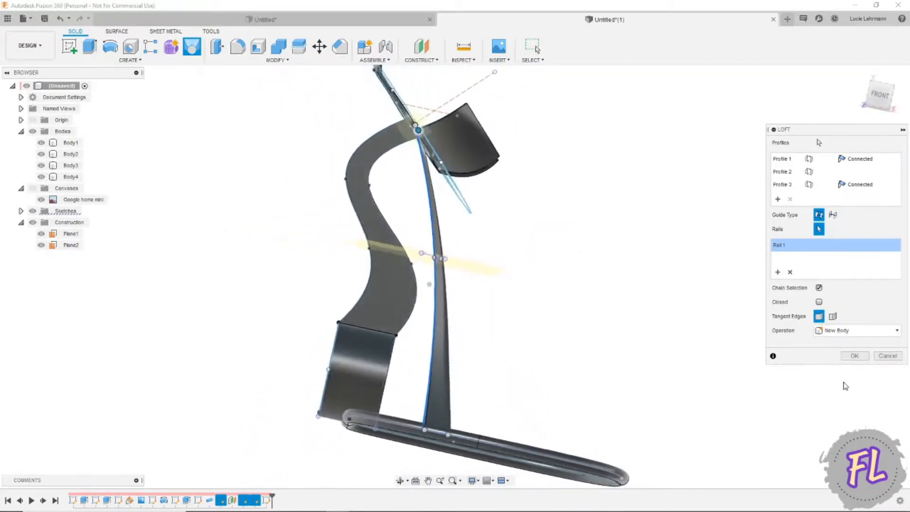
{"action": "left_click", "coordinate": [855, 356]}
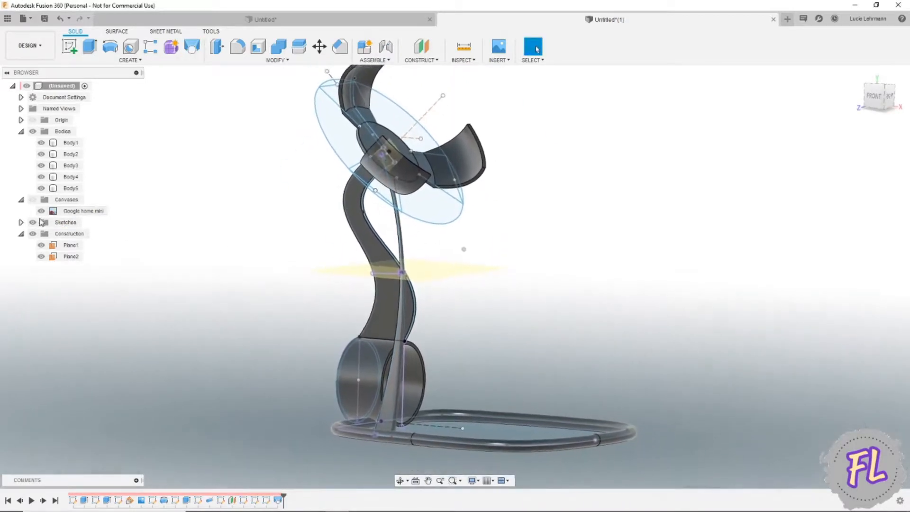
- Hide the sketches and mirror the lofted strut body across the origin plane through the middle of the stand
{"action": "left_click", "coordinate": [33, 223]}
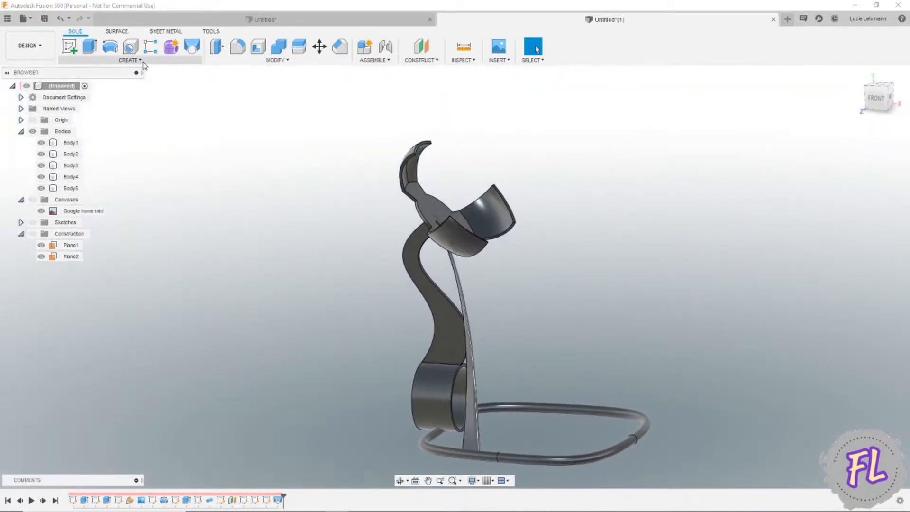
{"action": "left_click", "coordinate": [141, 60]}
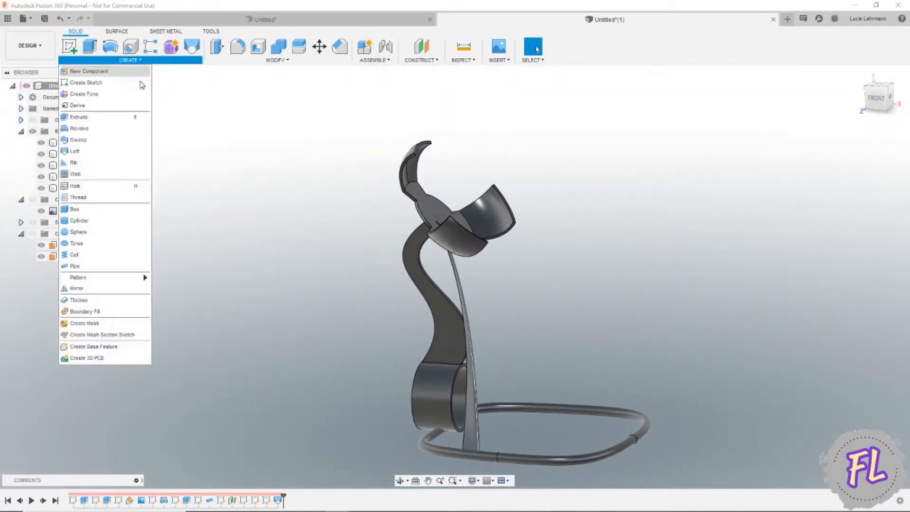
{"action": "left_click", "coordinate": [87, 289]}
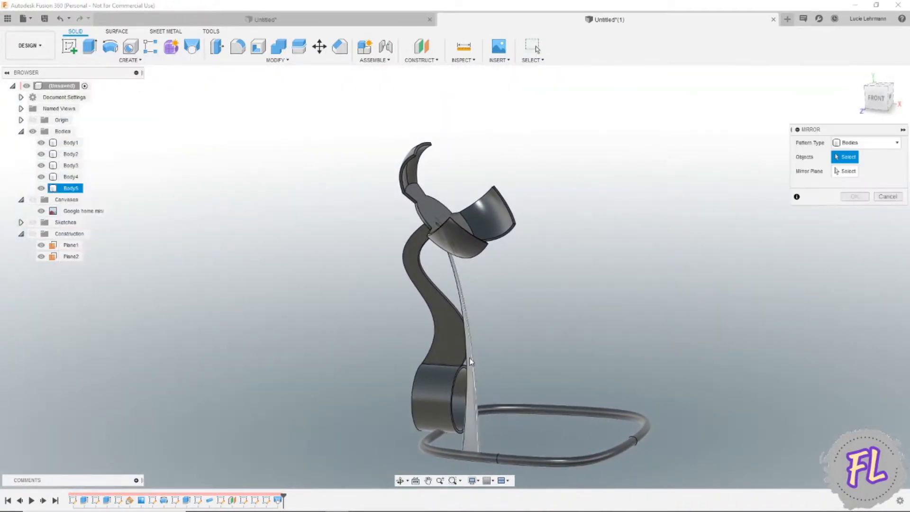
{"action": "left_click", "coordinate": [476, 390]}
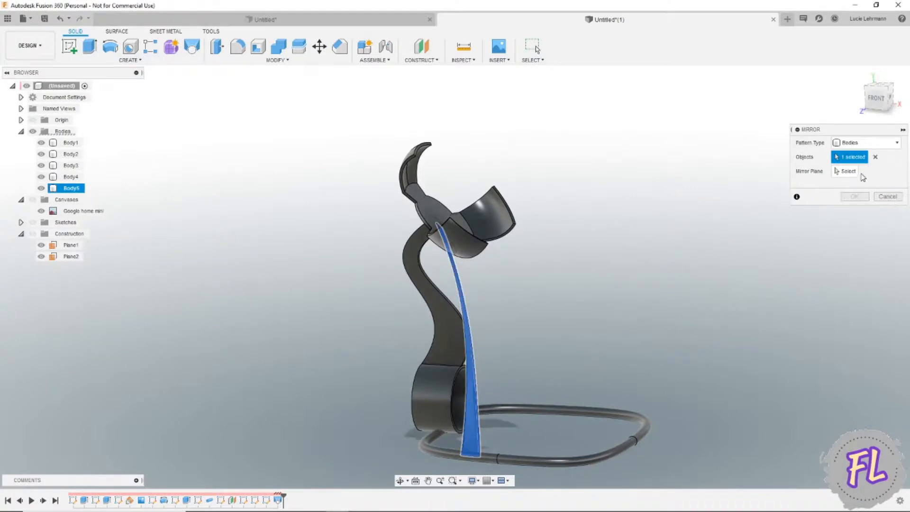
{"action": "left_click", "coordinate": [848, 172]}
{"action": "left_click", "coordinate": [460, 404]}
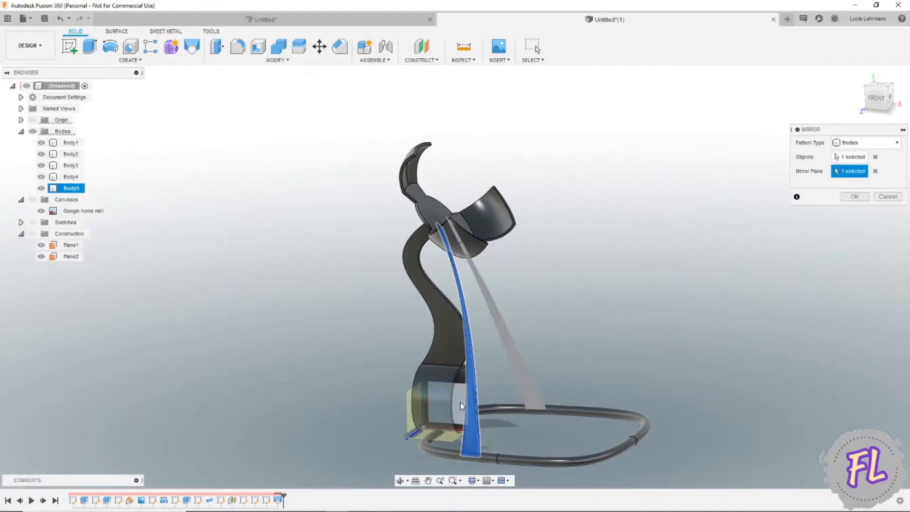
{"action": "middle_click_drag", "start_coordinate": [460, 404], "coordinate": [790, 234], "text": "shift"}
{"action": "left_click", "coordinate": [854, 196]}
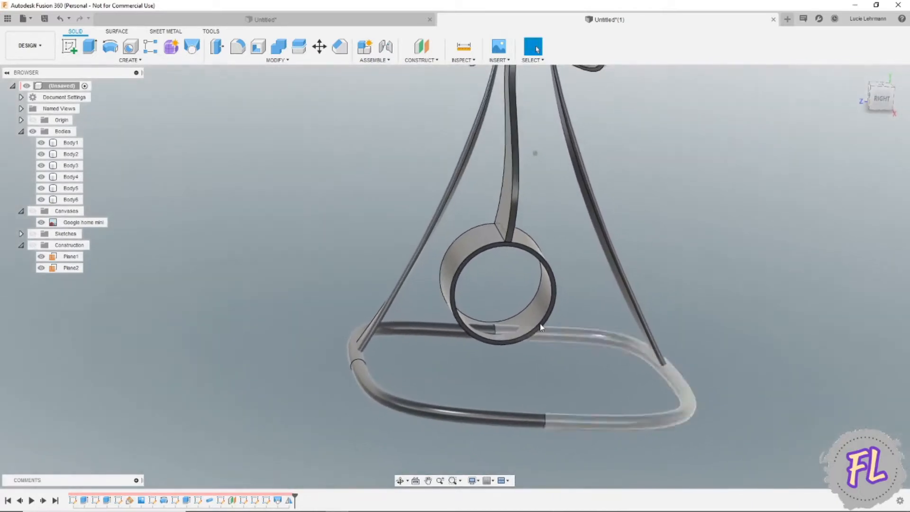
- Split the base tube body using the inner cylindrical face of the lower ring as the splitting tool
{"action": "left_click", "coordinate": [299, 54]}
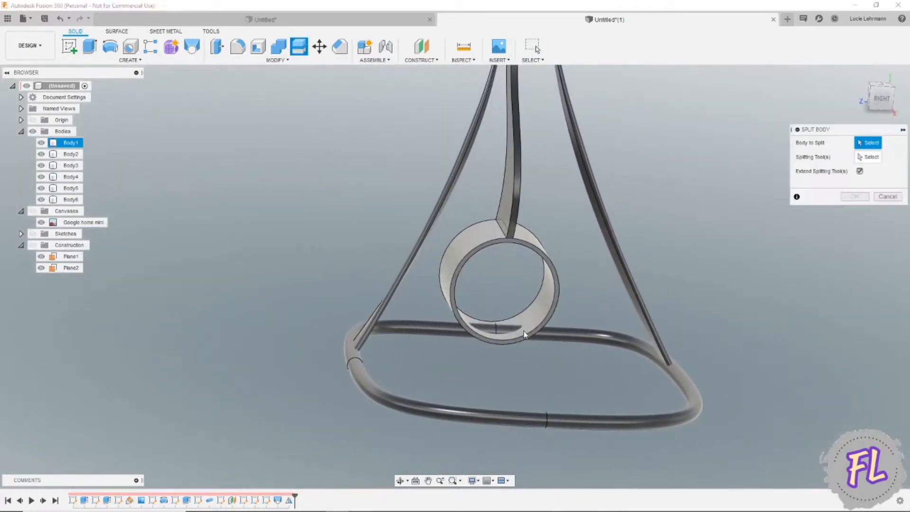
{"action": "left_click", "coordinate": [501, 325]}
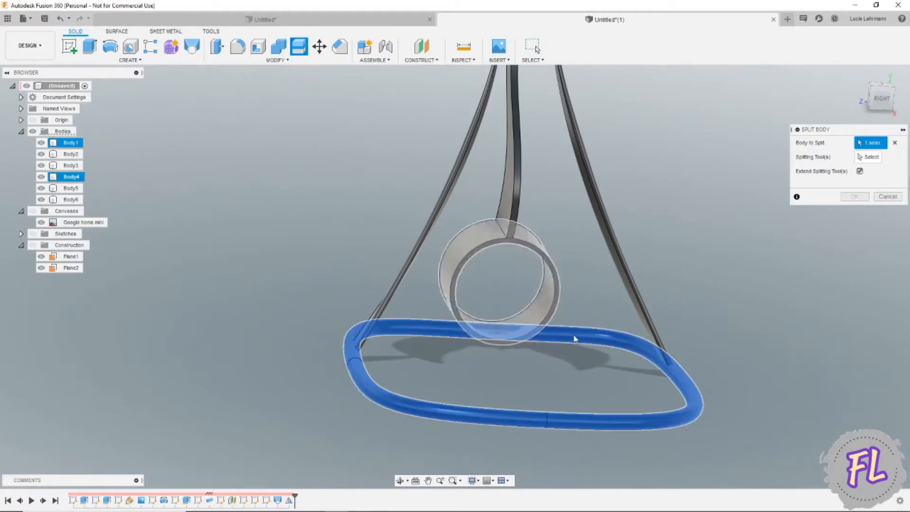
{"action": "left_click", "coordinate": [875, 159]}
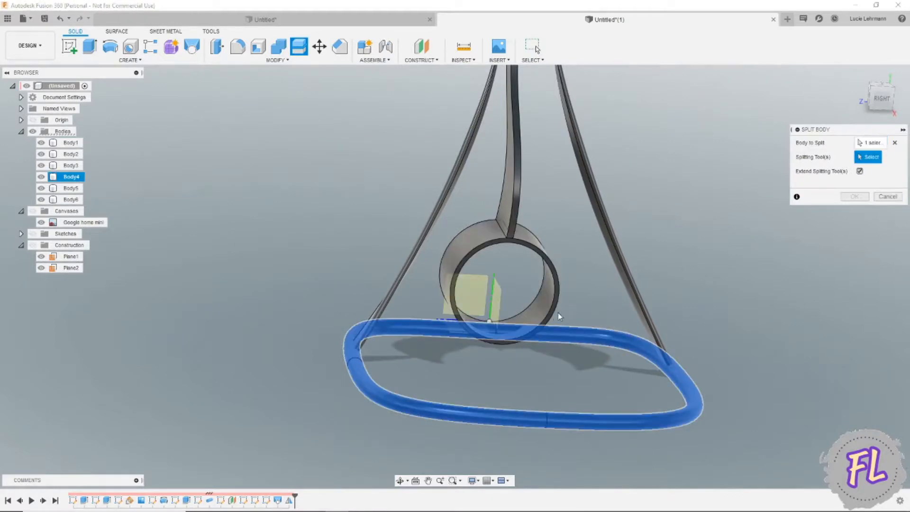
{"action": "left_click", "coordinate": [537, 316]}
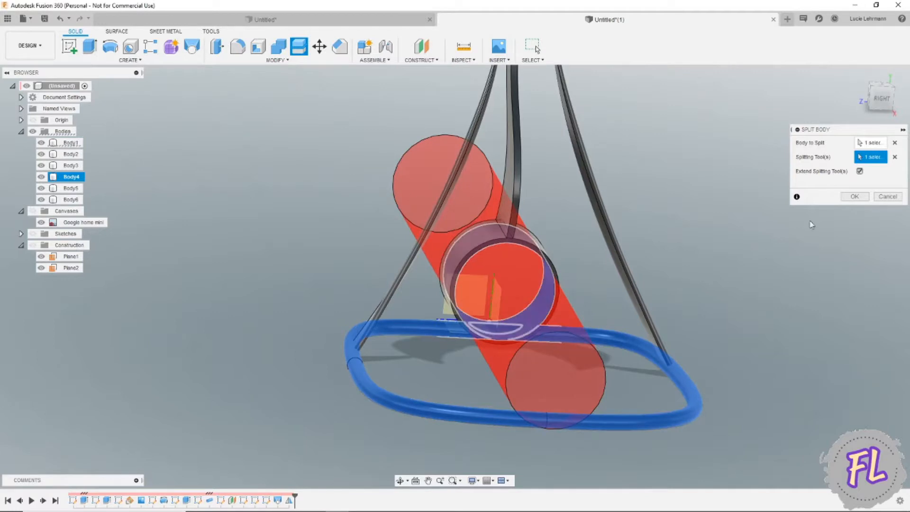
{"action": "left_click", "coordinate": [861, 199]}
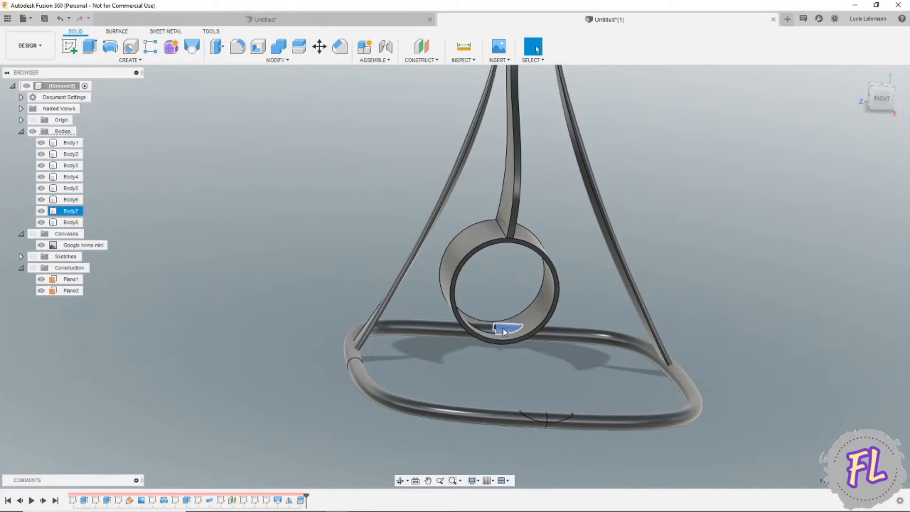
- Remove the two sliver bodies split off the base tube, Body8 at the front and Body7 inside the ring
{"action": "right_click", "coordinate": [79, 222]}
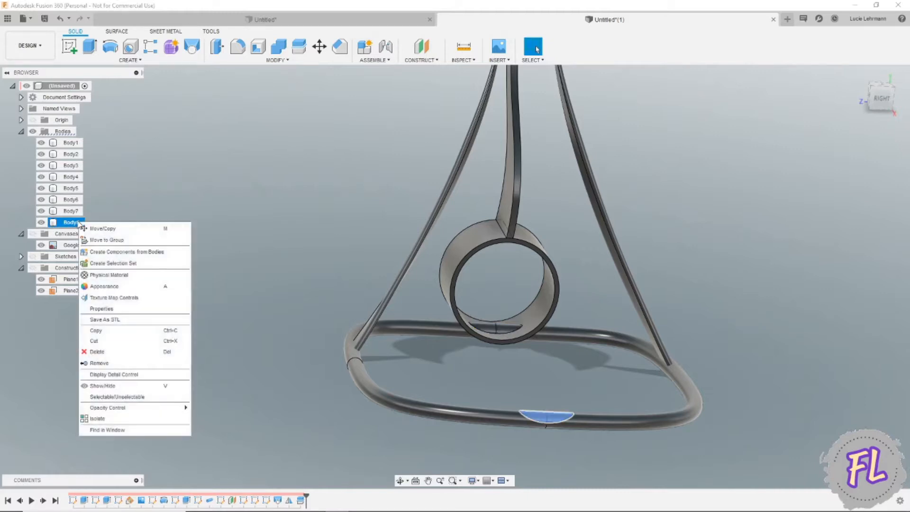
{"action": "left_click", "coordinate": [110, 362]}
{"action": "right_click", "coordinate": [79, 213]}
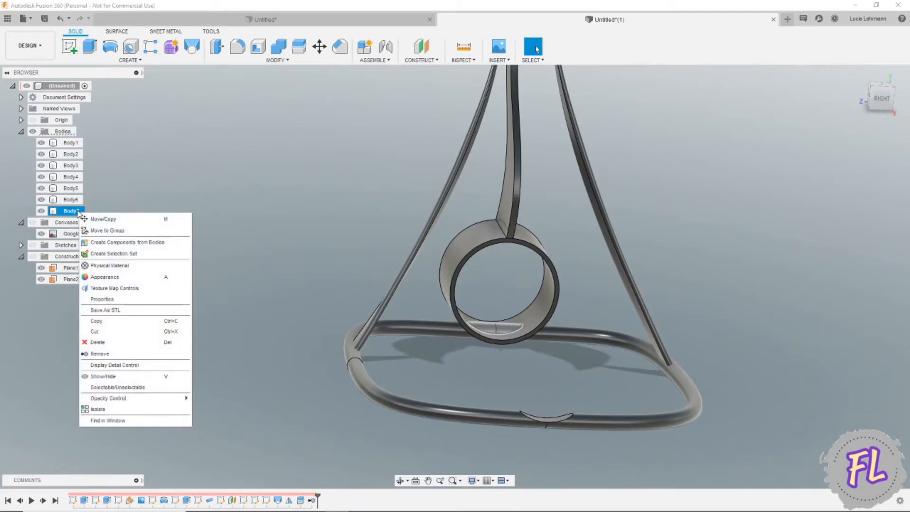
{"action": "left_click", "coordinate": [114, 356]}
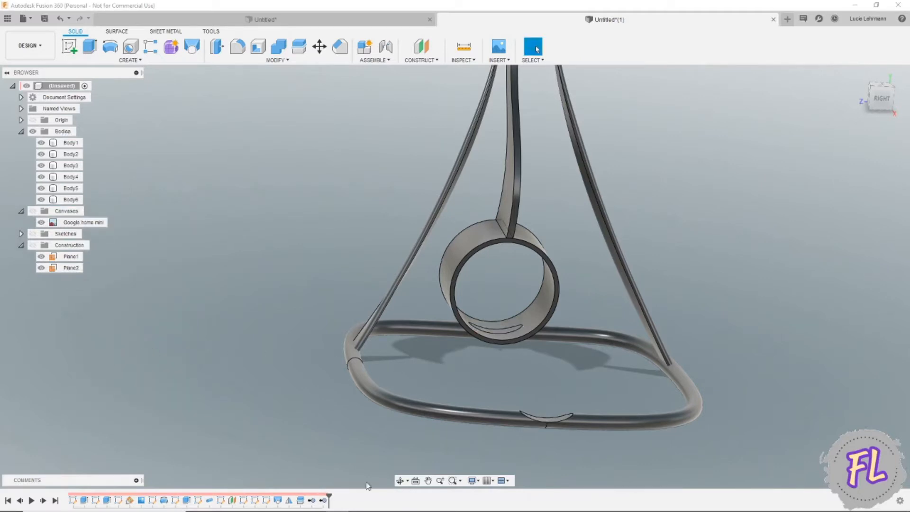
- Edit the base tube's Split Body feature to turn off Extend Splitting Tool(s)
{"action": "right_click", "coordinate": [300, 502]}
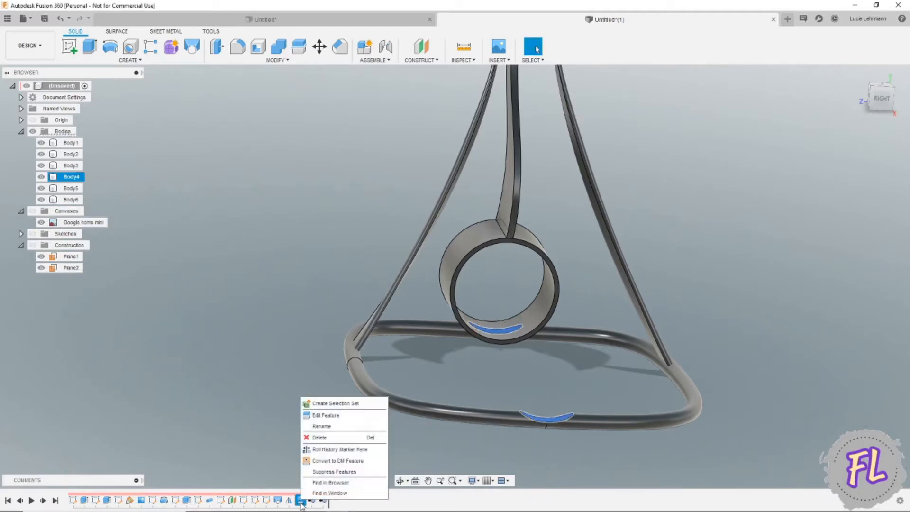
{"action": "left_click", "coordinate": [324, 416]}
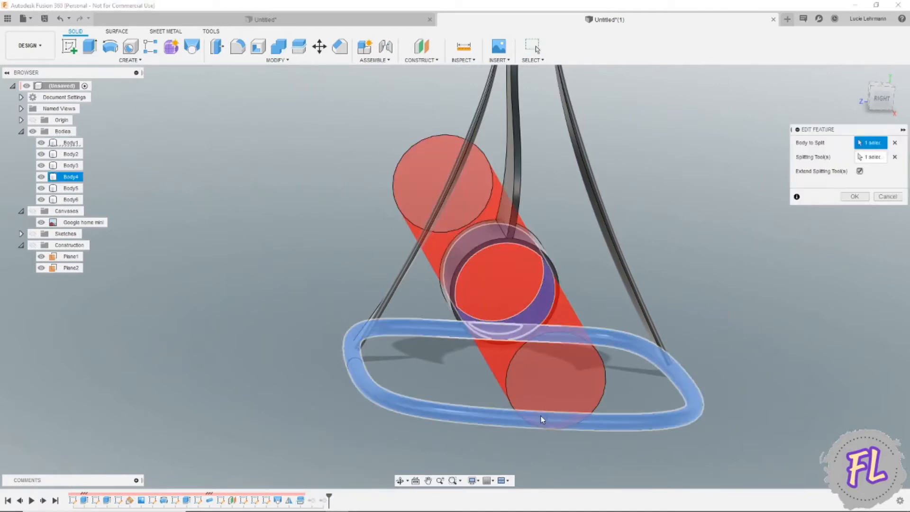
{"action": "left_click", "coordinate": [860, 171]}
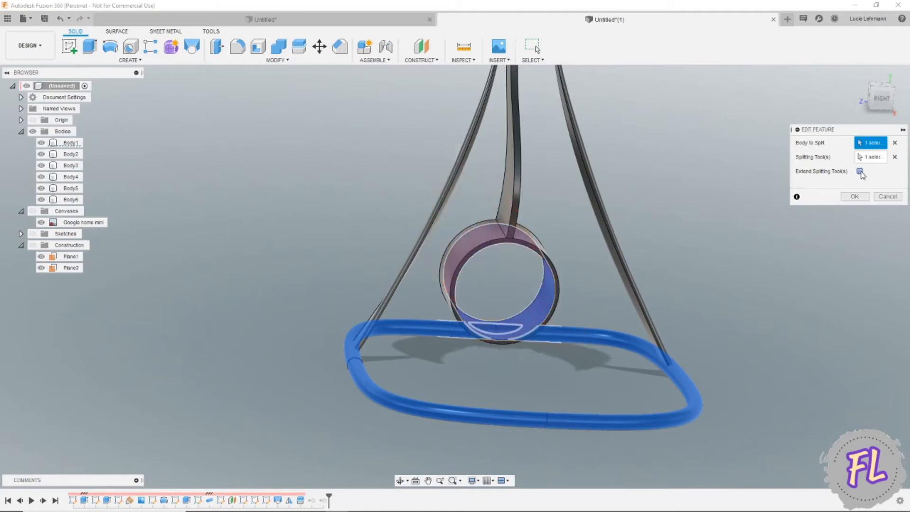
{"action": "left_click", "coordinate": [854, 196]}
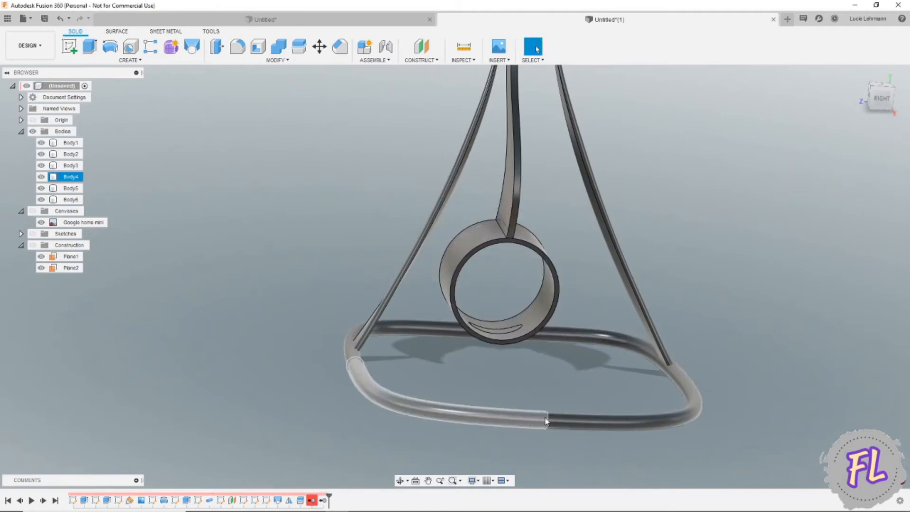
{"action": "middle_click_drag", "start_coordinate": [803, 311], "coordinate": [769, 320], "text": "shift"}
{"action": "middle_click_drag", "start_coordinate": [758, 319], "coordinate": [747, 318], "text": "shift"}
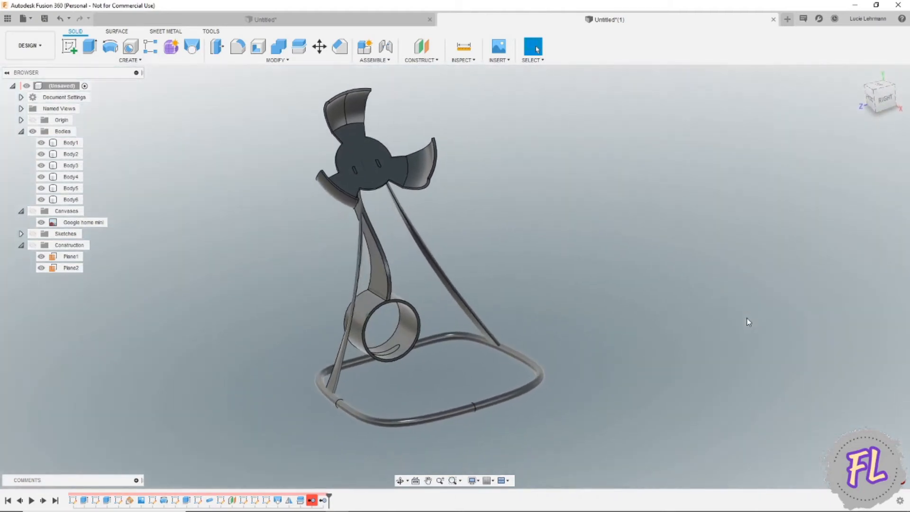